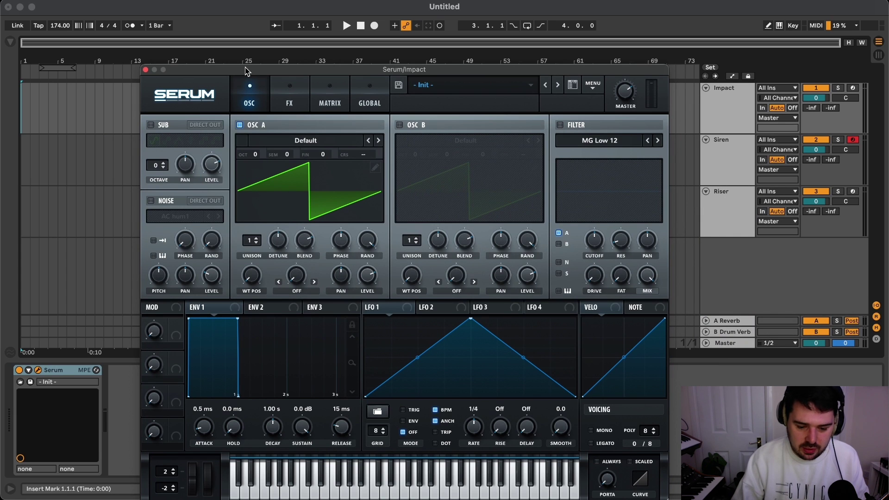
Load the Basic Shapes wavetable into oscillator A and arm the Impact track for playing
click(323, 142)
mouse_move(308, 155)
click(437, 73)
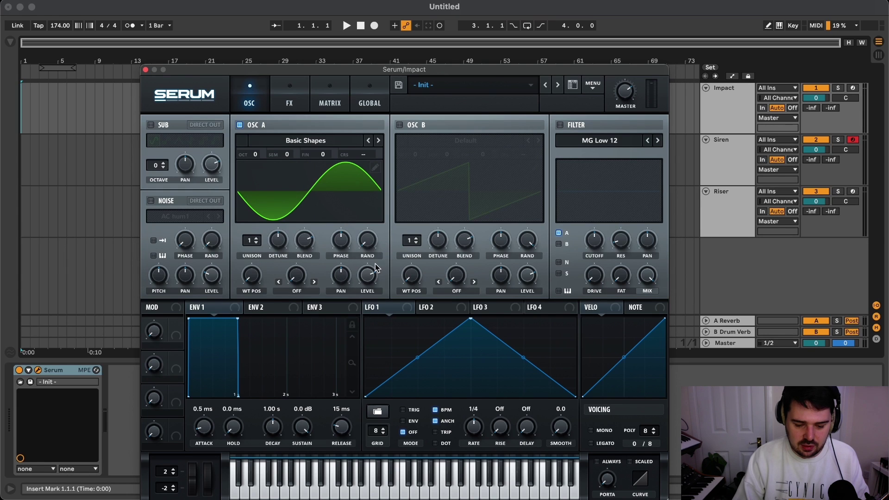
click(366, 100)
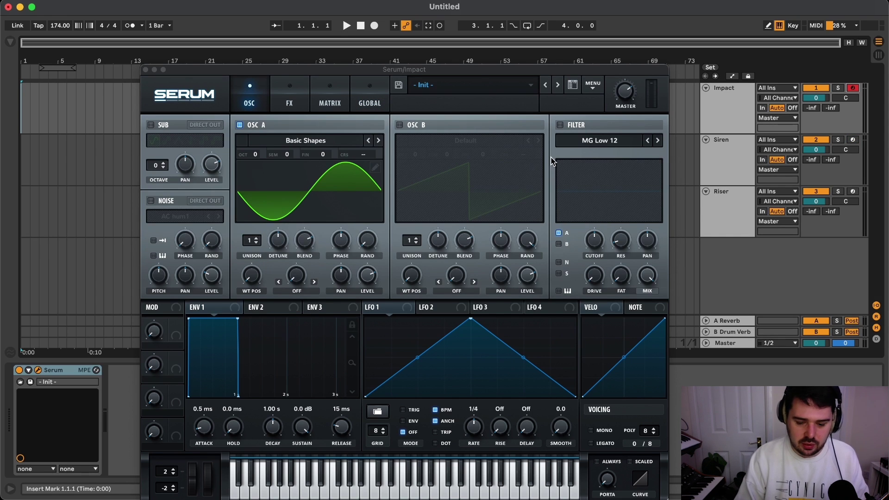
Audition a low note and tune oscillator A to octave +3 and semitone +1
key(a)
key(z)
key(a)
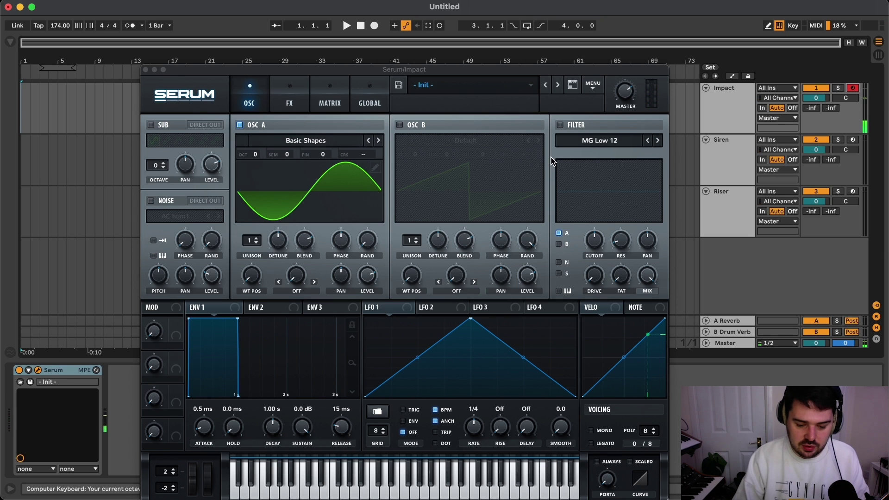
drag(260, 155, 266, 123)
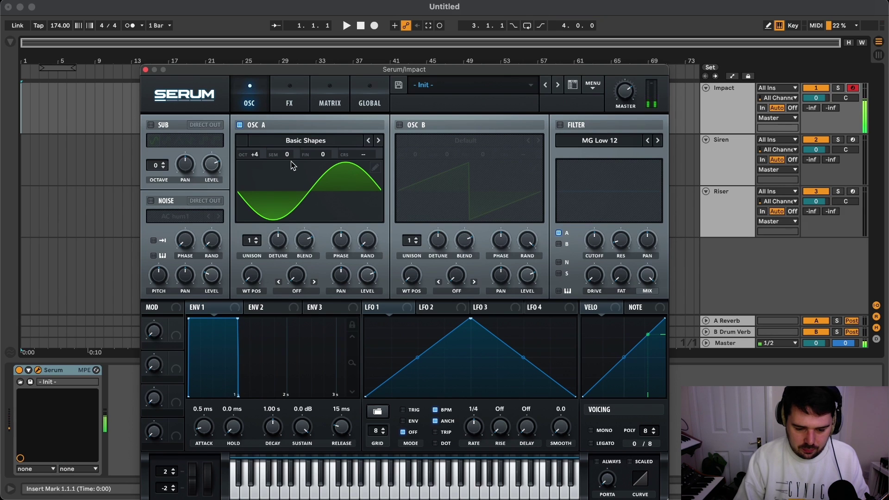
drag(262, 155, 290, 160)
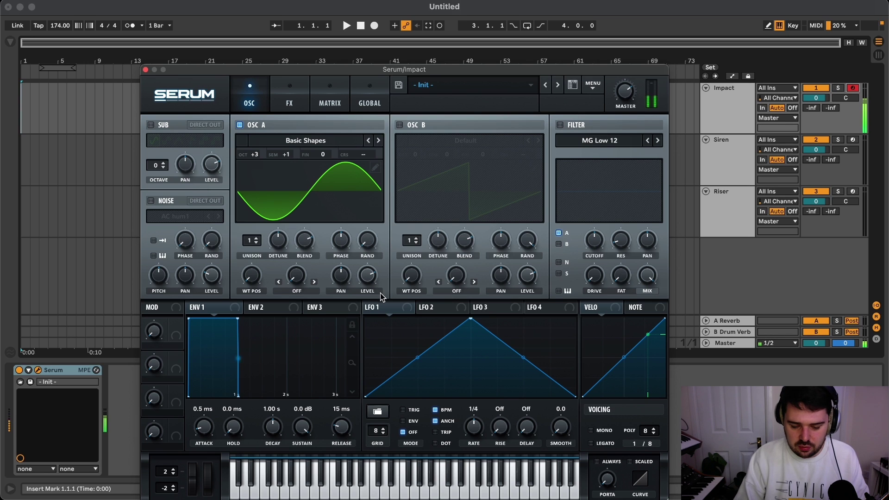
Reshape LFO 1 into a two-segment curve falling from maximum to zero, and set its mode to ENV
drag(470, 318, 363, 298)
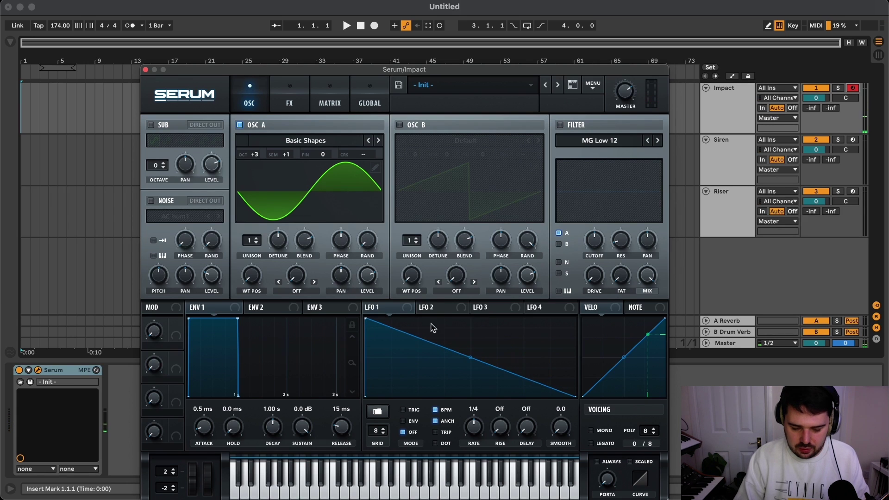
double_click(431, 344)
drag(431, 344, 411, 355)
drag(517, 381, 516, 392)
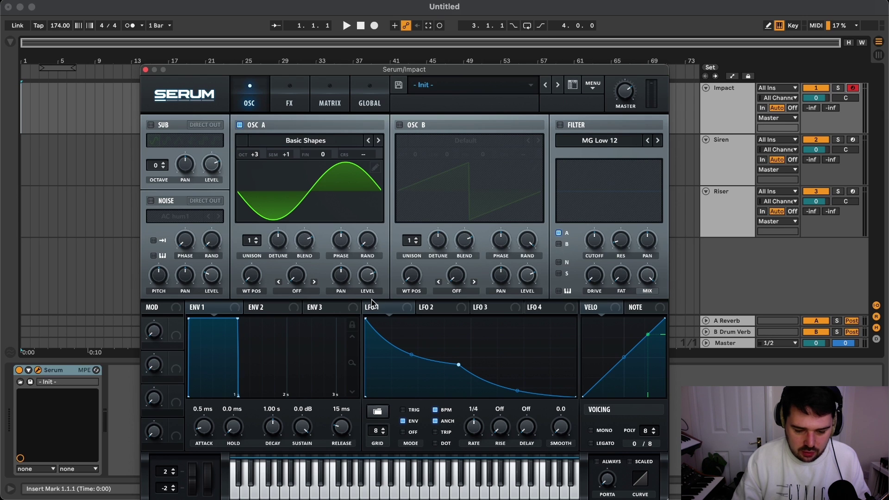
Assign LFO 1 to oscillator A's coarse pitch, and set its rate to 4.4 Hz with BPM sync off
drag(372, 300, 366, 153)
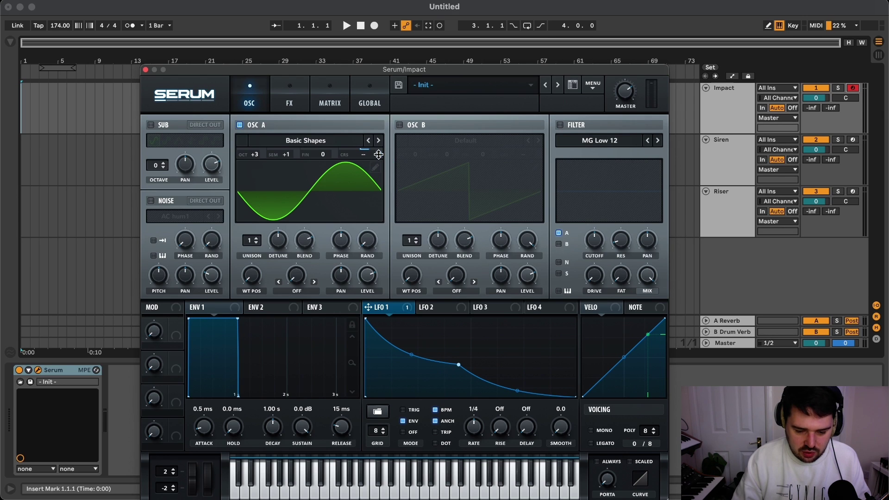
alt+shift+click(379, 155)
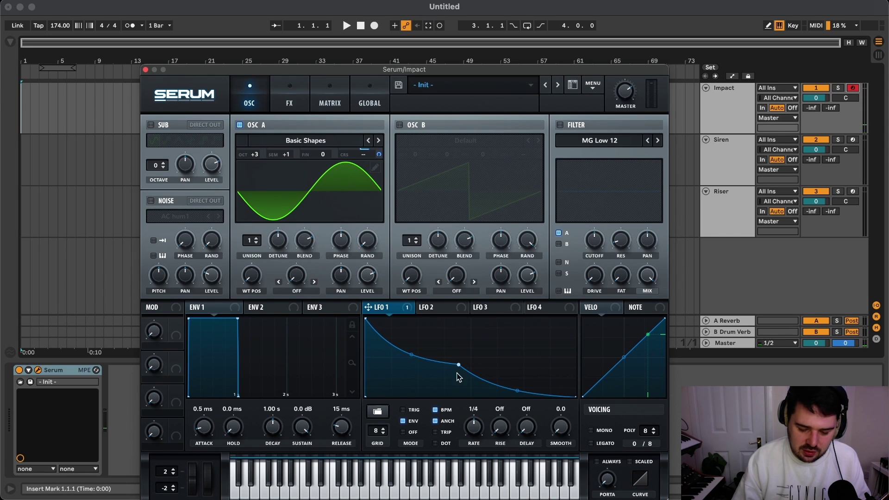
click(436, 410)
key(a)
drag(467, 426, 471, 434)
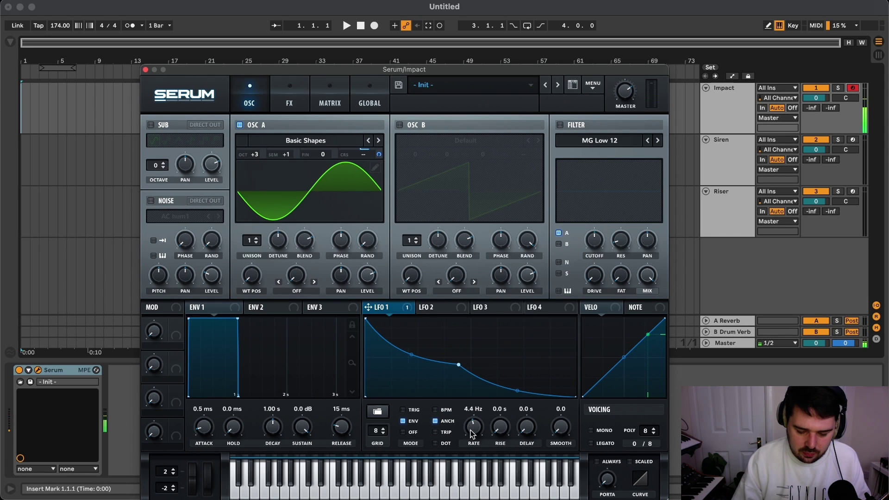
key(a)
key(a)
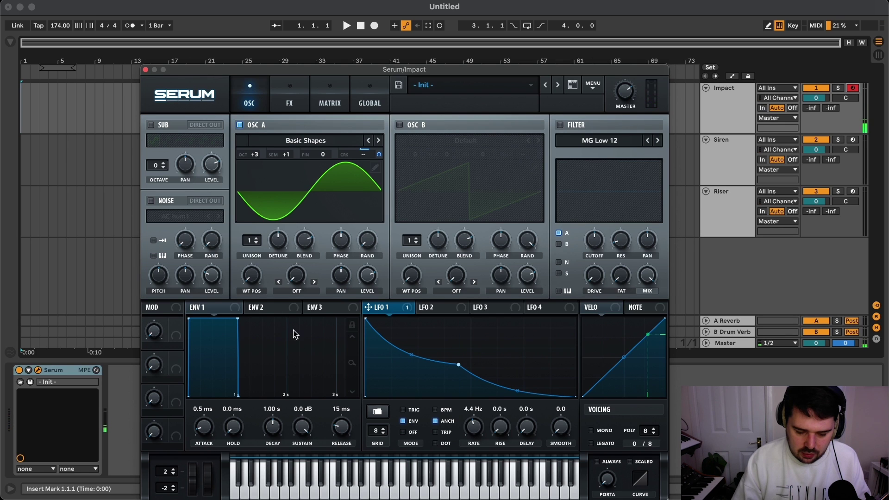
Set Env 1's sustain to -∞ dB and its decay to 516 ms while auditioning the note
drag(238, 319, 274, 434)
key(a)
key(a)
key(a)
key(a)
key(a)
key(a)
key(a)
key(a)
key(a)
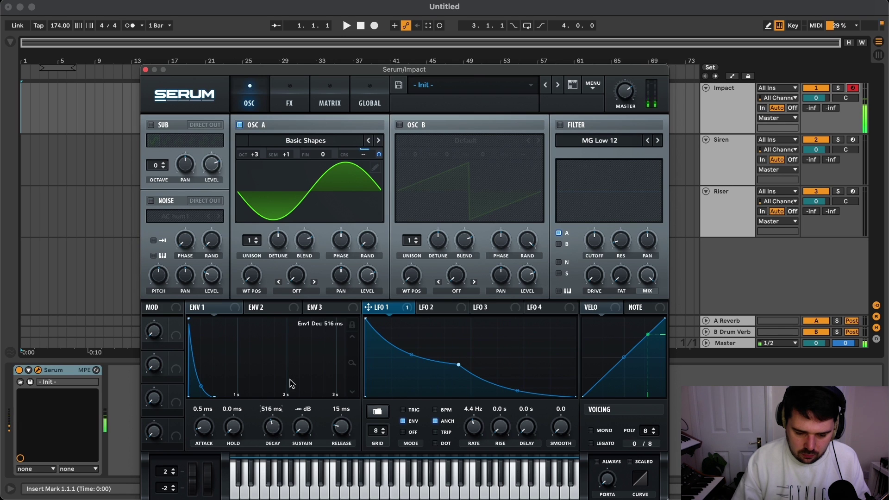
key(a)
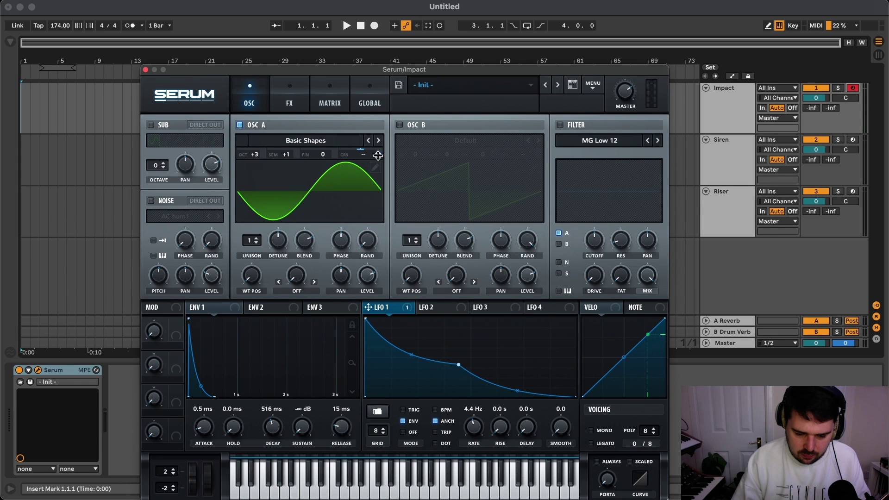
Reduce LFO 1's modulation amount on oscillator A's coarse pitch to about 16 while auditioning the note
key(a)
mouse_move(379, 154)
key(a)
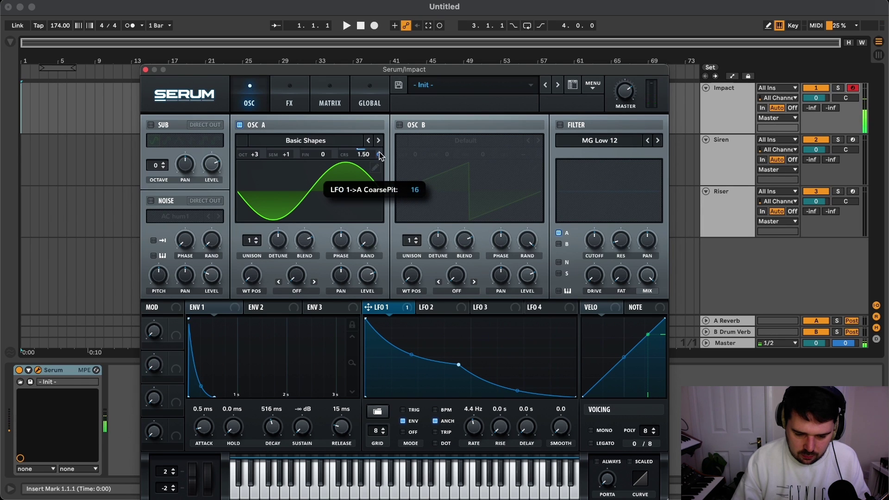
drag(379, 153, 378, 157)
key(a)
key(a)
key(a)
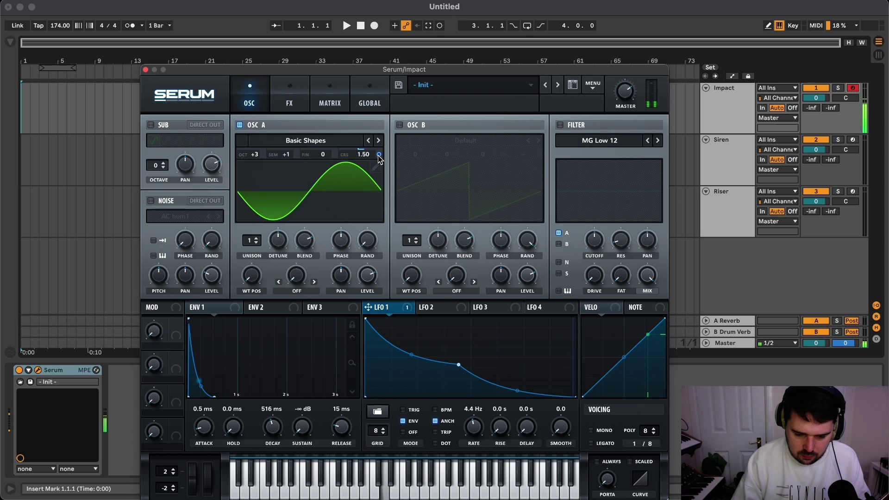
Raise oscillator A's level to 100% and audition the note
key(a)
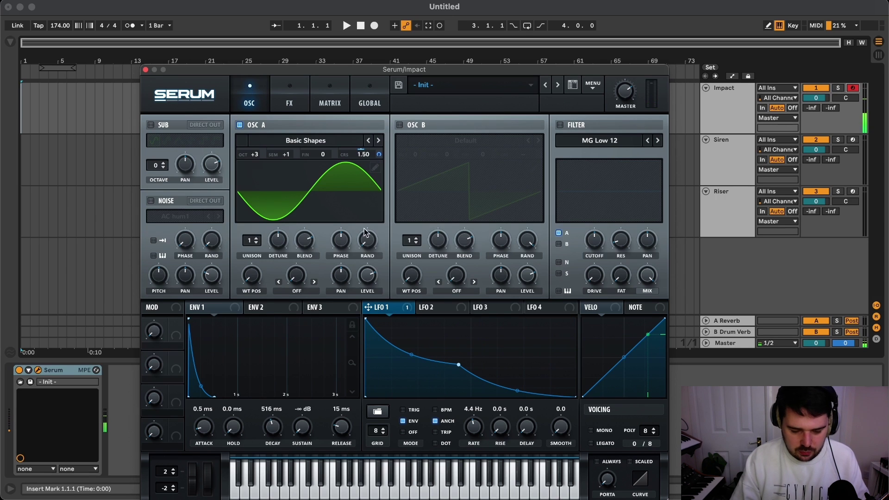
key(a)
drag(370, 278, 386, 225)
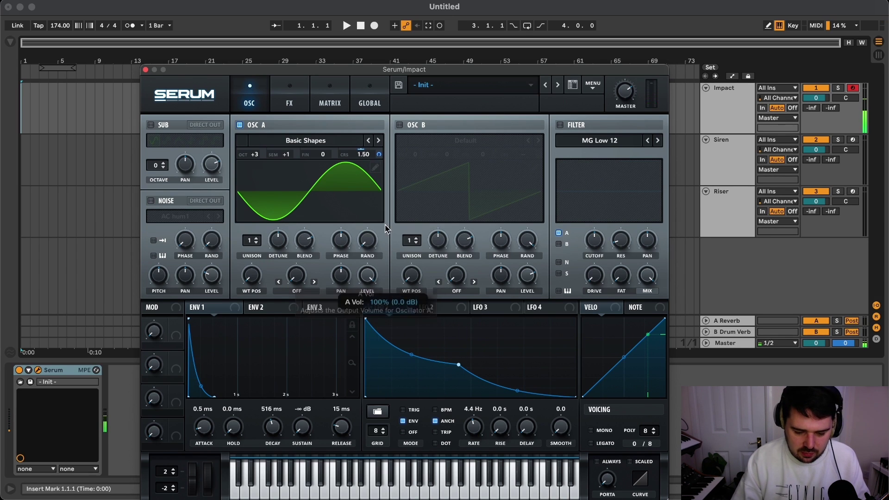
key(a)
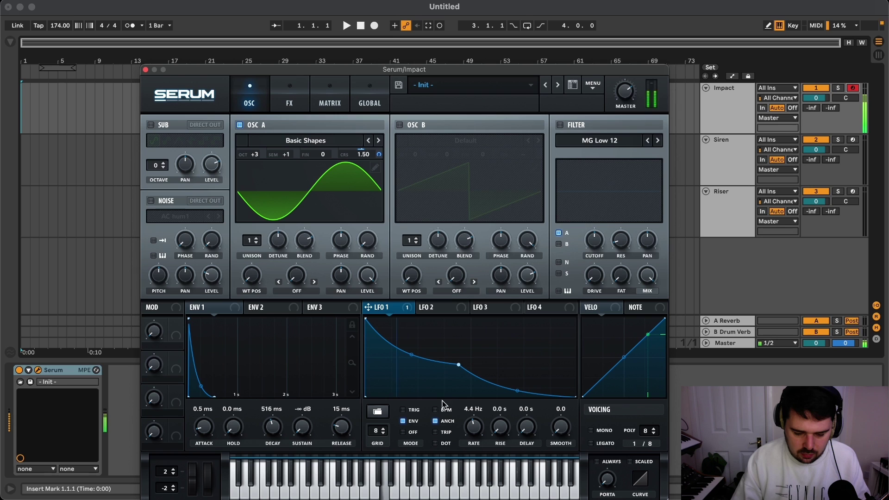
Lower the middle point of LFO 1's curve slightly and audition the note
drag(458, 365, 455, 370)
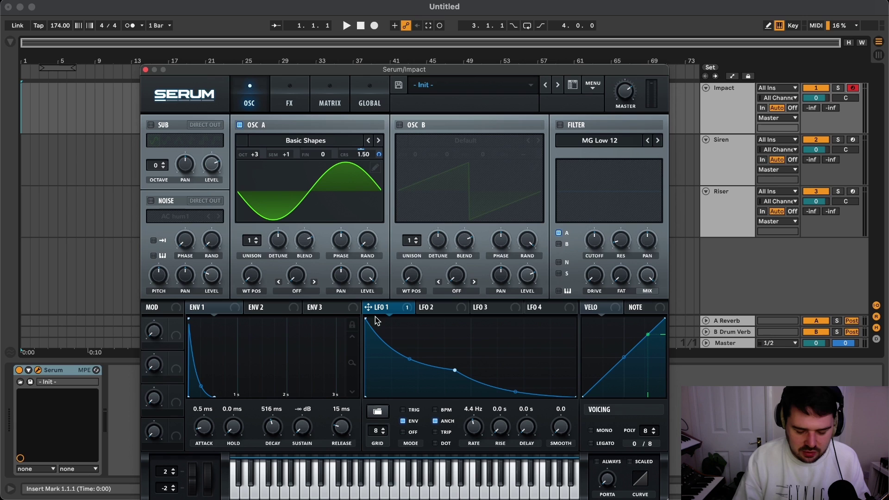
key(a)
key(a)
key(a)
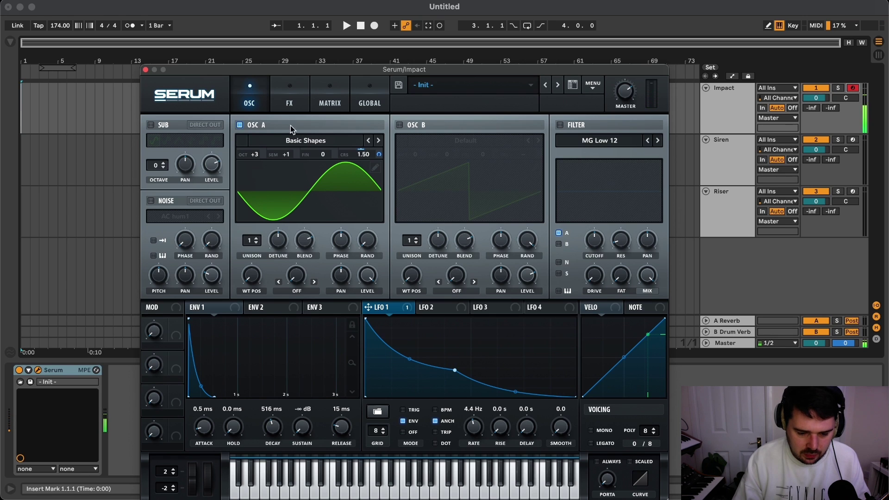
Enable the Tube distortion effect and adjust its drive
click(290, 97)
click(155, 145)
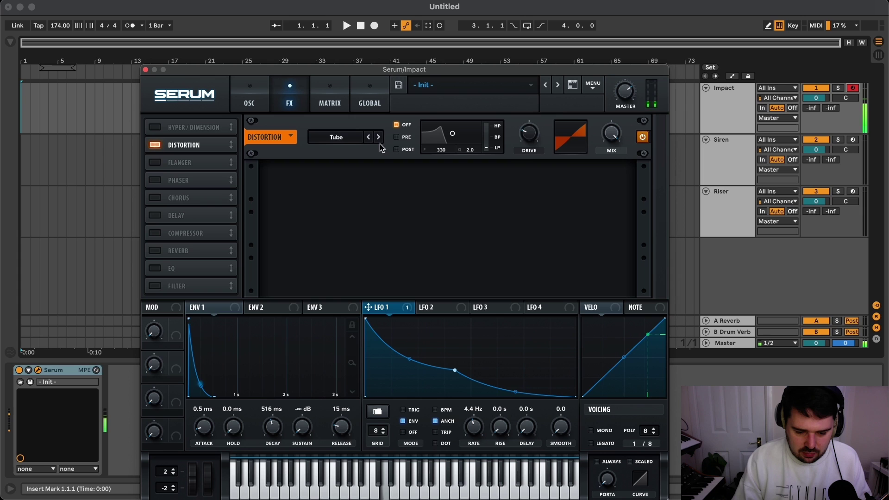
mouse_move(529, 134)
mouse_down()
mouse_move(536, 68)
mouse_move(525, 117)
mouse_up()
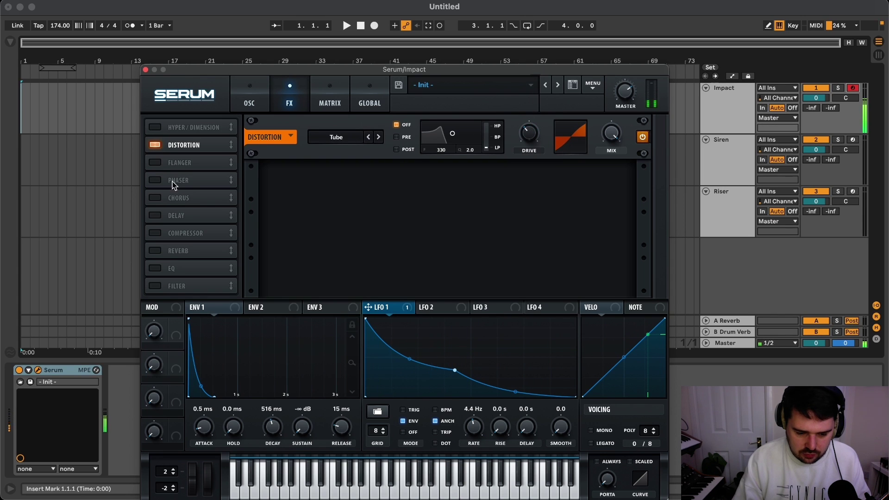
Enable the compressor effect and adjust its gain and threshold
click(155, 233)
drag(465, 180, 481, 146)
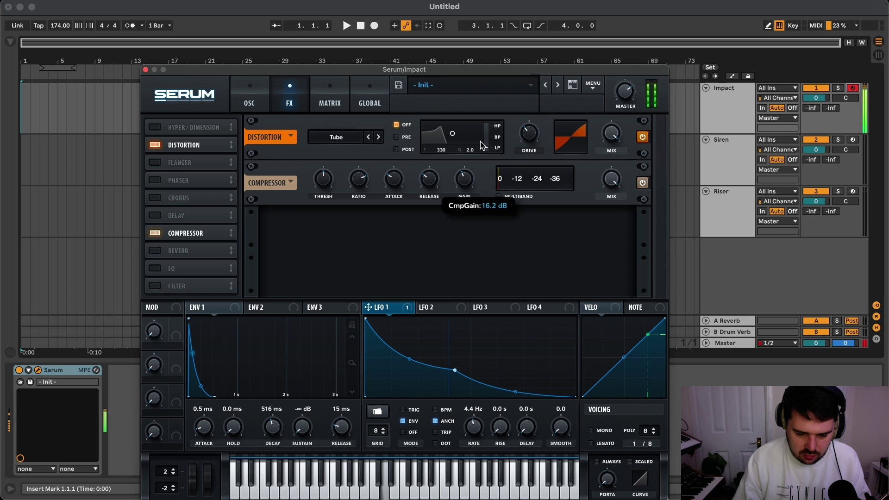
drag(464, 182, 463, 192)
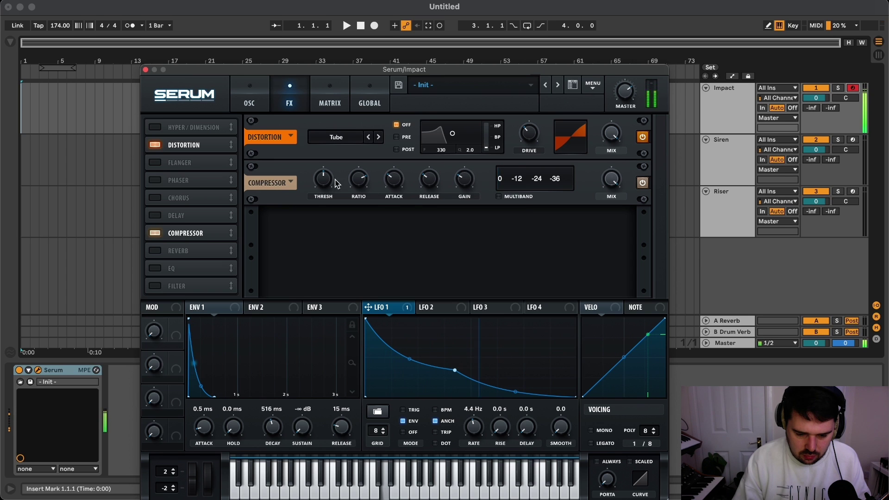
drag(324, 182, 328, 173)
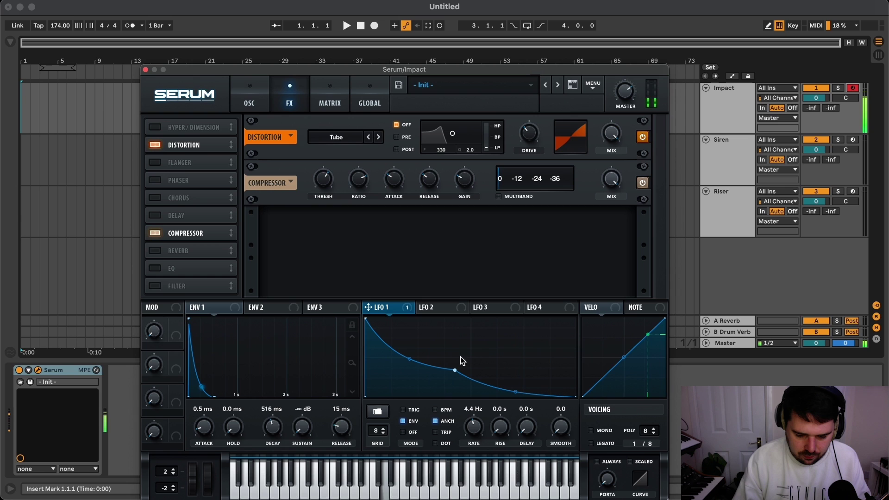
Shorten Env 1's decay to 388 ms
drag(272, 428, 270, 436)
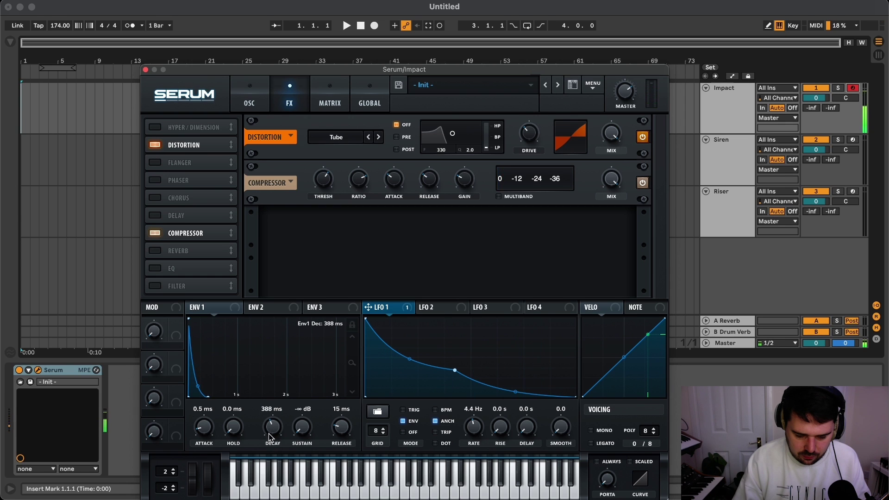
Enable the noise oscillator, keep its direct output off, and load the Analog BrightWhite sample
click(250, 98)
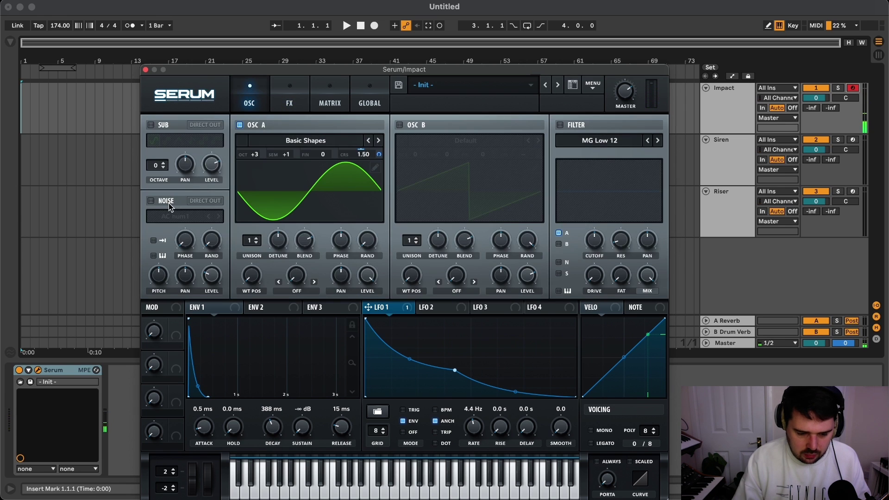
click(151, 201)
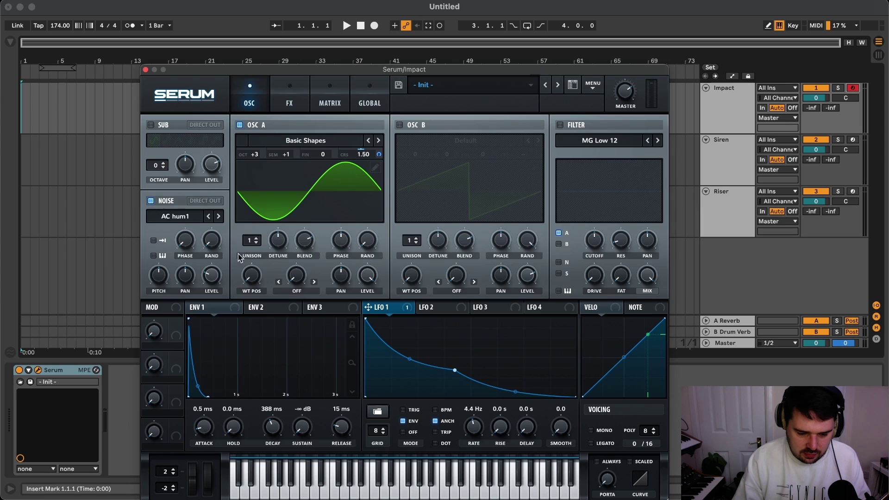
click(205, 201)
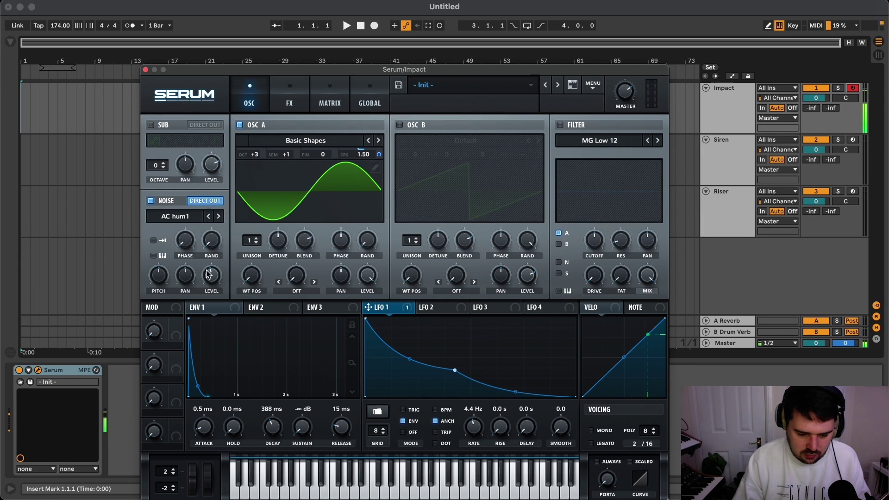
click(205, 201)
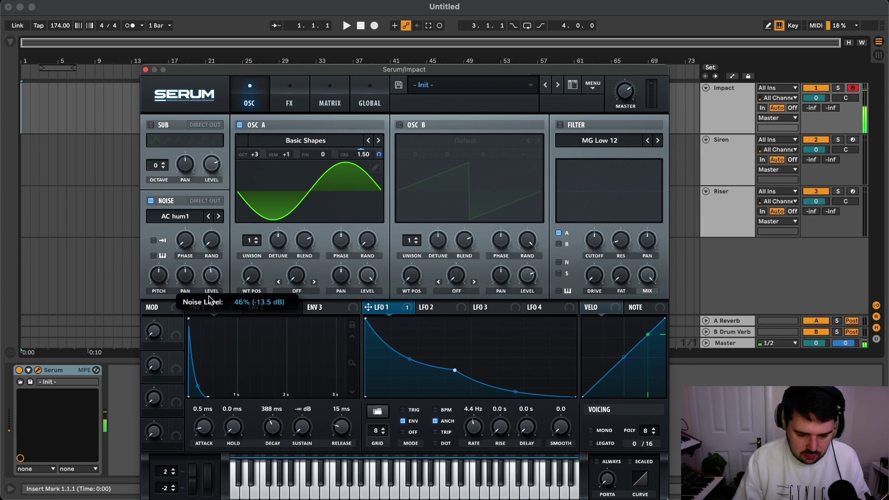
click(185, 217)
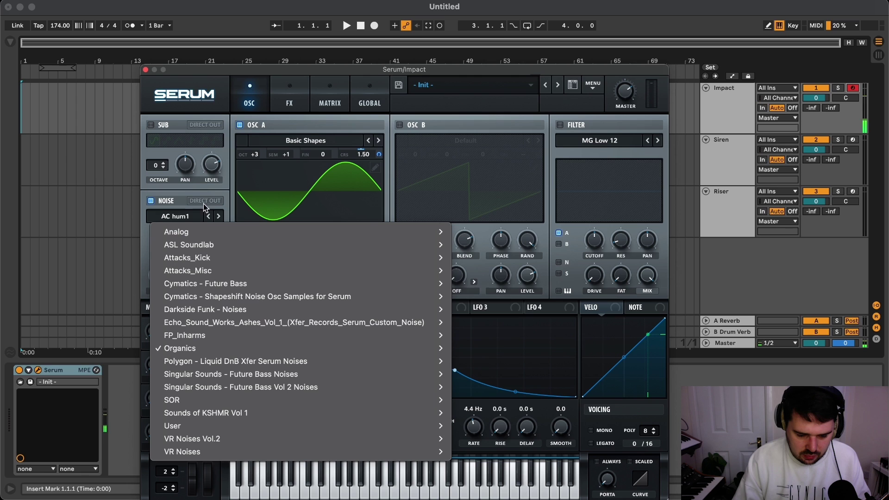
mouse_move(202, 232)
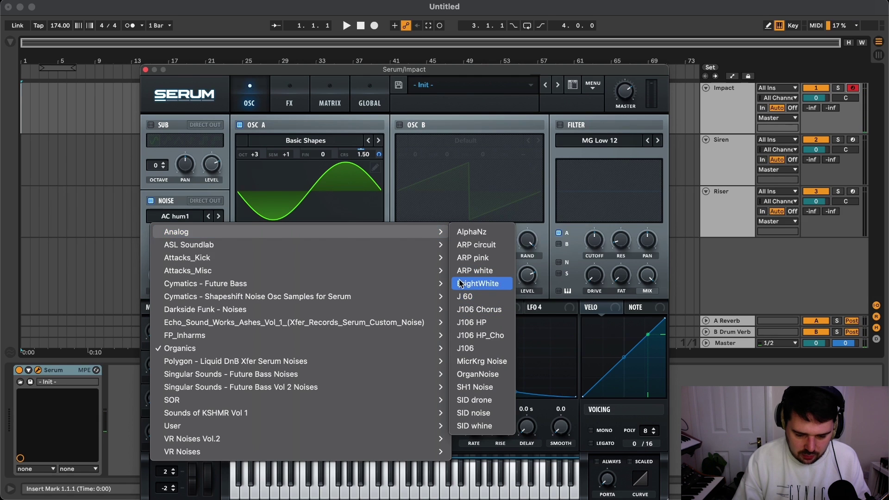
click(477, 282)
Lower the noise oscillator's level and assign LFO 1 to modulate it
drag(205, 272, 205, 286)
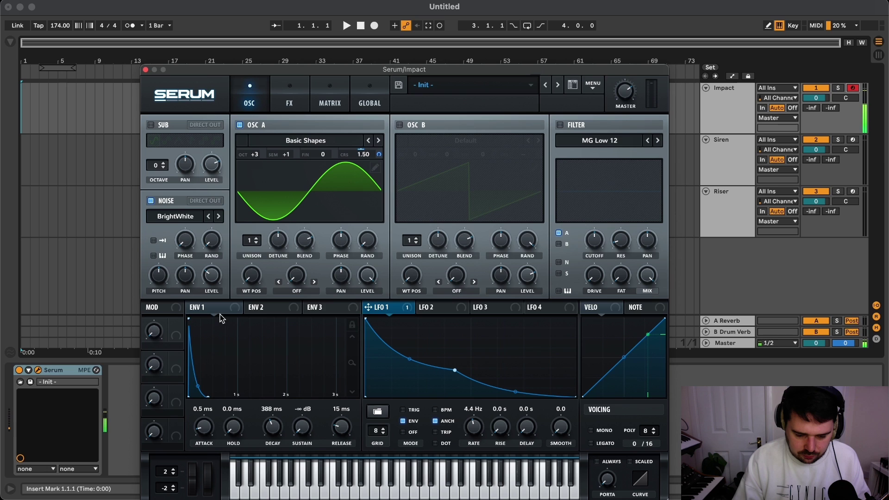
drag(368, 307, 203, 281)
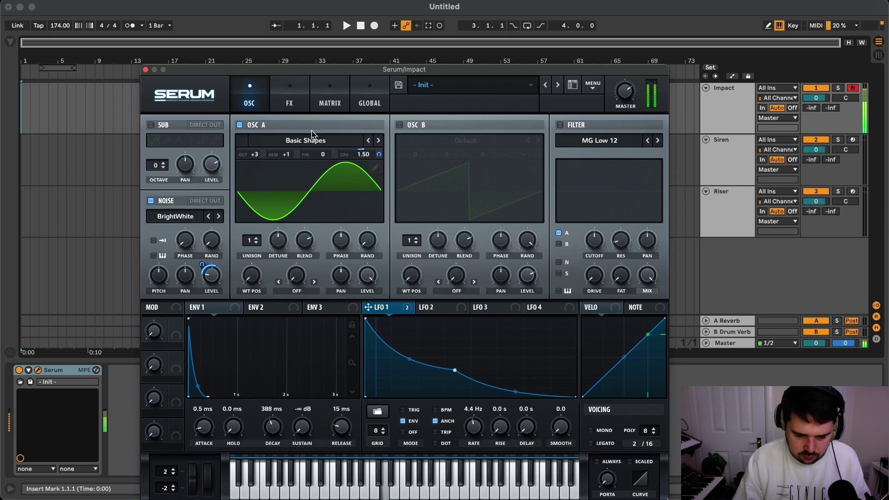
Enable the reverb effect, raise its low cut and mix slightly, and place it before the compressor in the effects chain
click(295, 104)
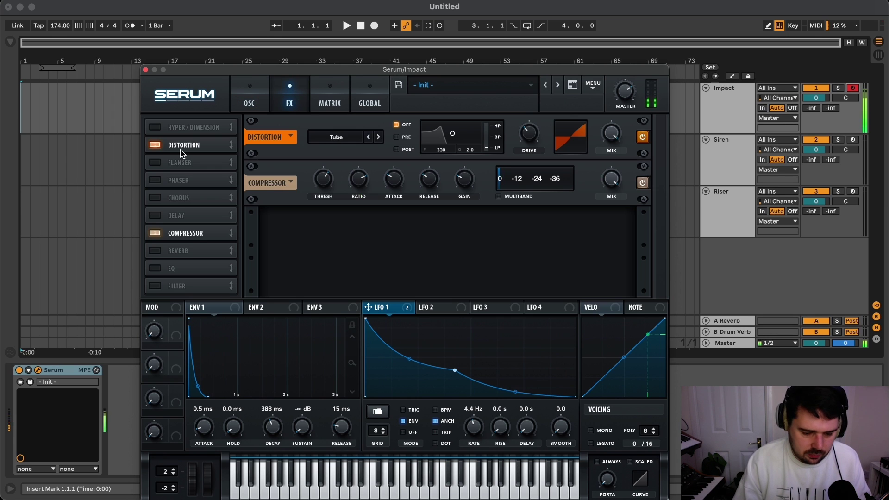
click(249, 100)
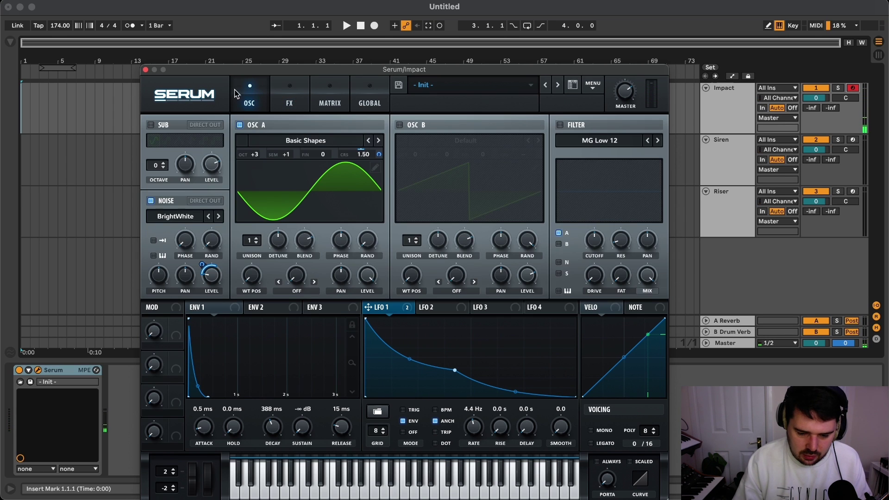
click(291, 92)
click(156, 252)
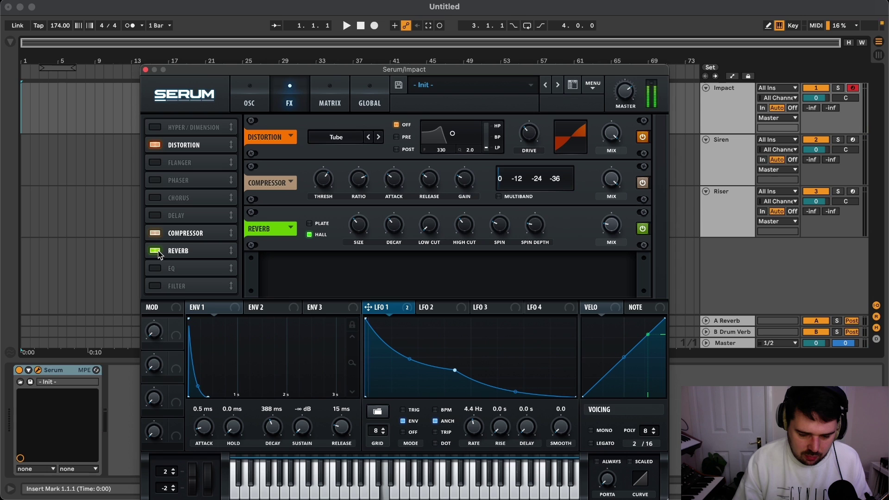
mouse_move(426, 228)
mouse_down()
mouse_move(426, 214)
mouse_move(434, 230)
mouse_up()
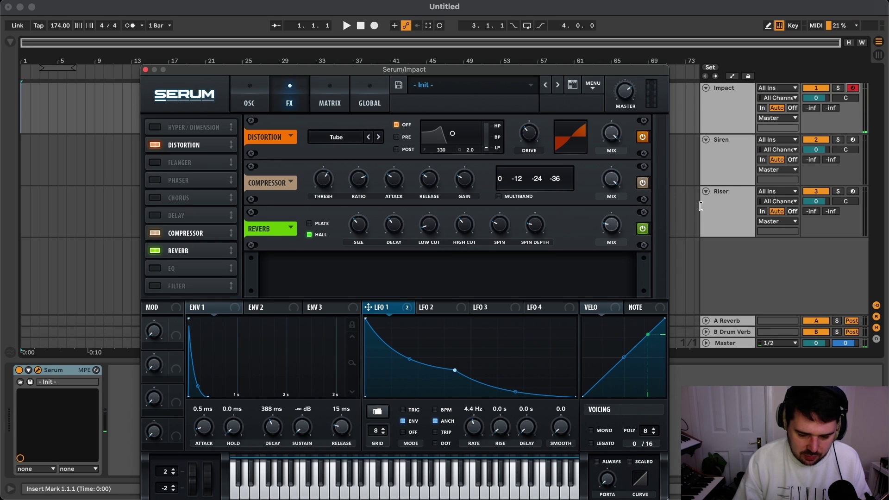
drag(618, 233, 618, 198)
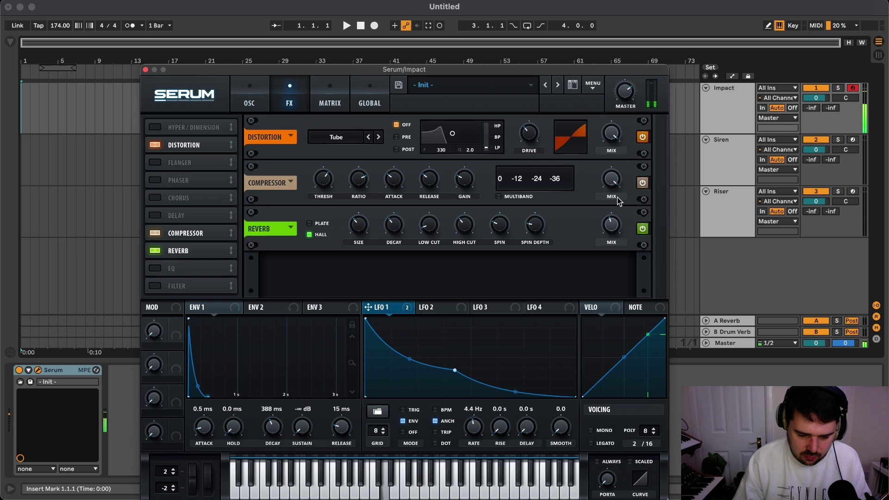
drag(175, 245, 199, 225)
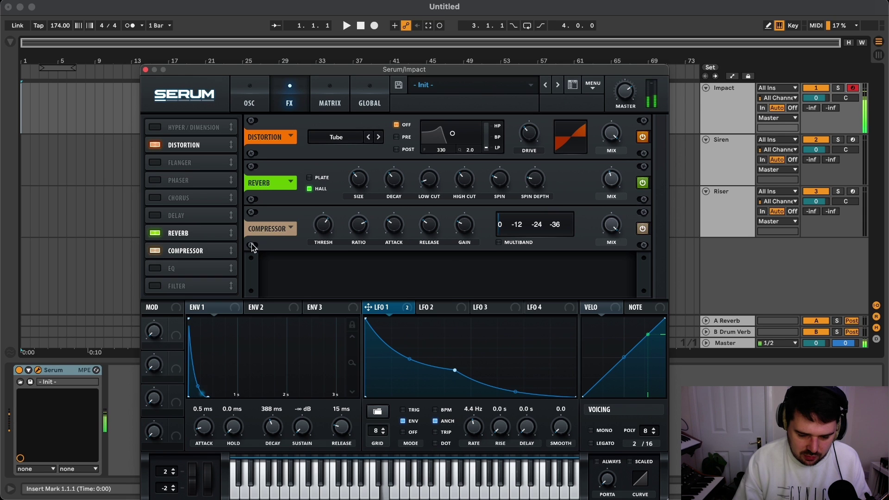
Fine-tune the compressor's threshold while auditioning the impact sound
drag(318, 228, 326, 221)
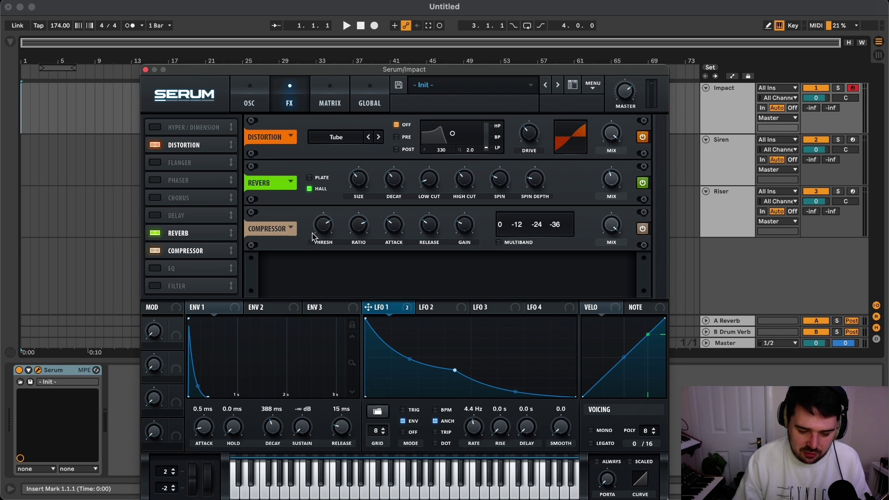
key(a)
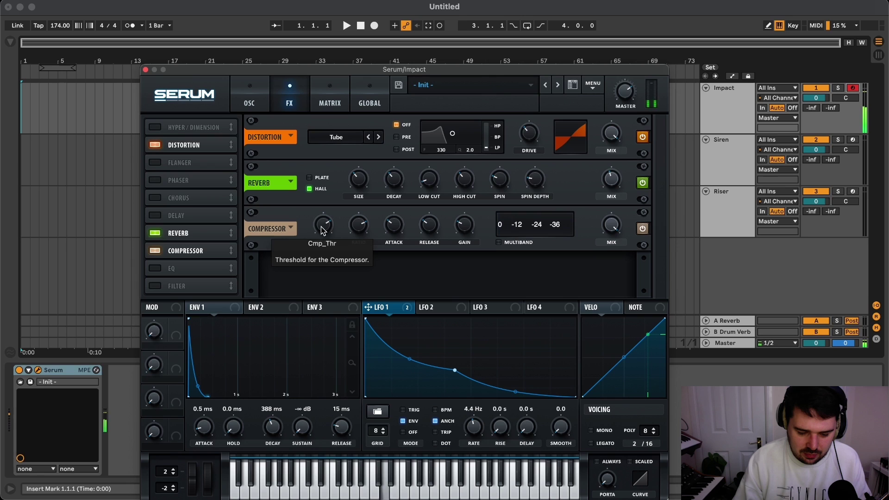
drag(323, 230, 325, 226)
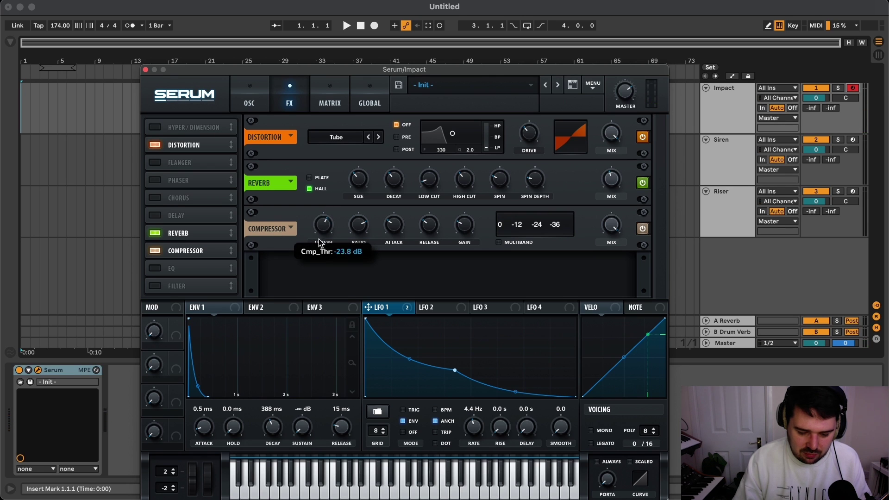
drag(317, 245, 320, 231)
key(a)
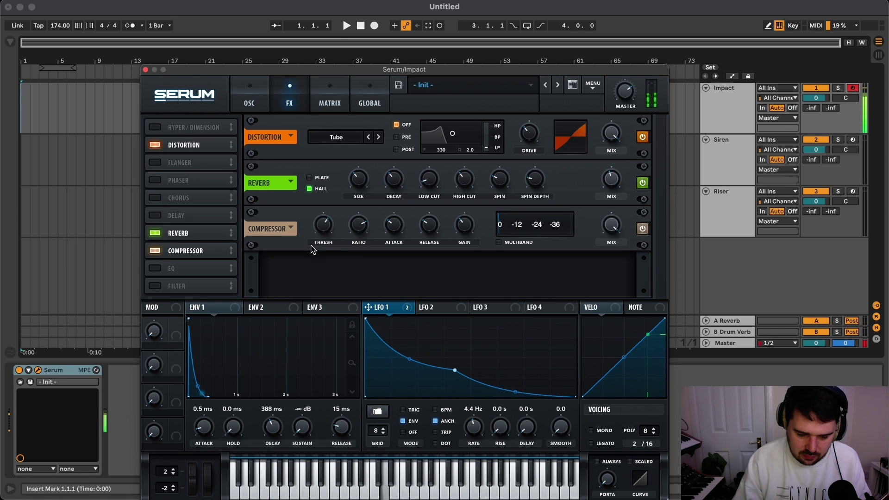
Enable the MG Low 6 filter effect and raise its cutoff and drive
click(155, 286)
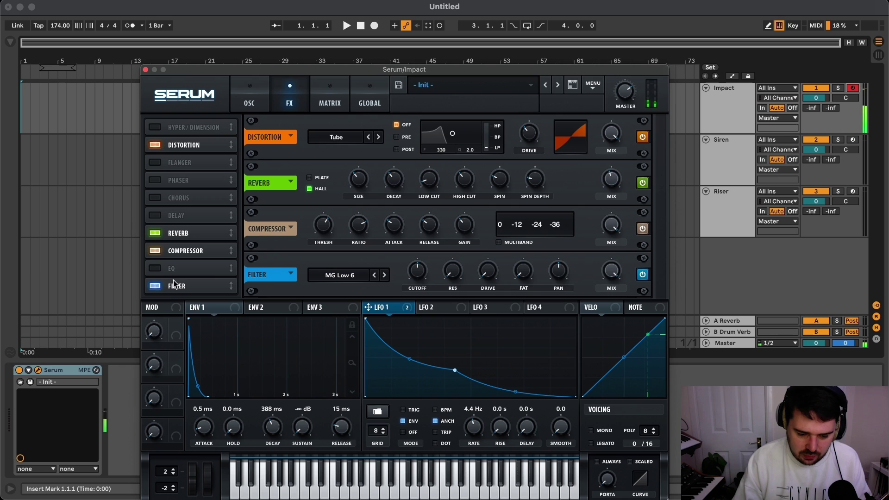
drag(426, 257, 428, 250)
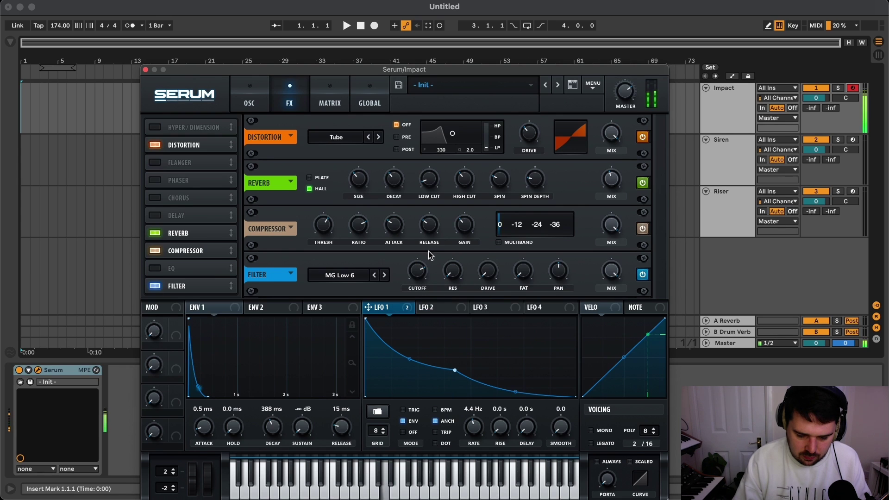
drag(487, 272, 495, 255)
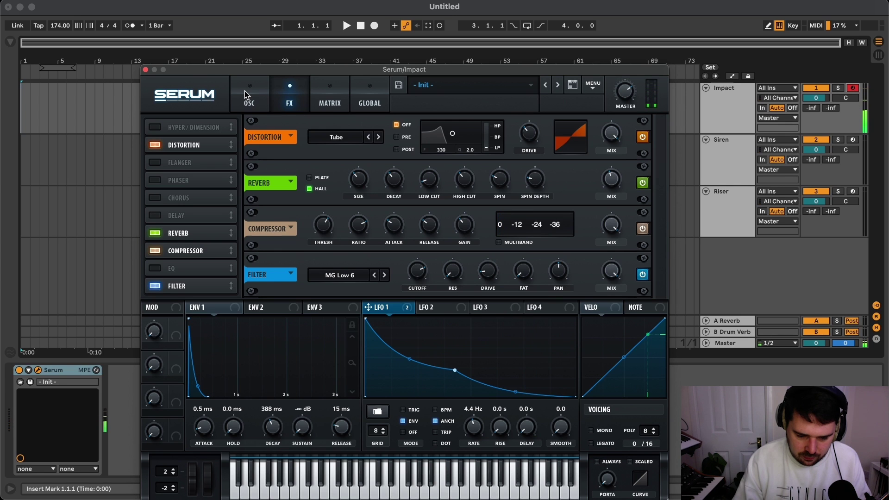
drag(488, 270, 487, 273)
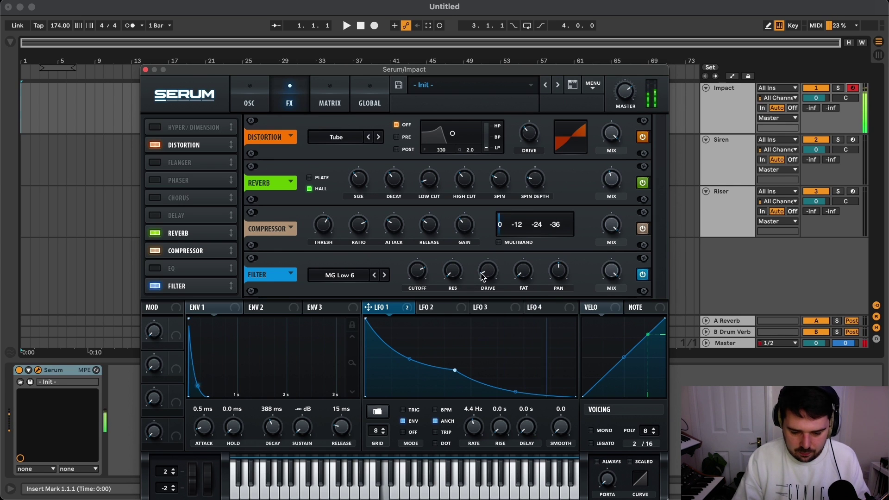
Move LFO 1's middle curve point slightly earlier and lower, and open the filter effect's cutoff further
drag(455, 371, 447, 375)
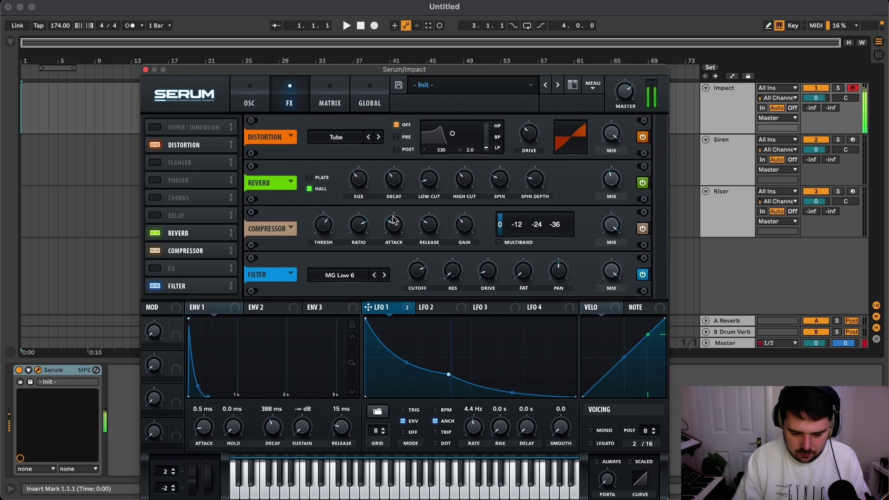
drag(418, 273, 431, 257)
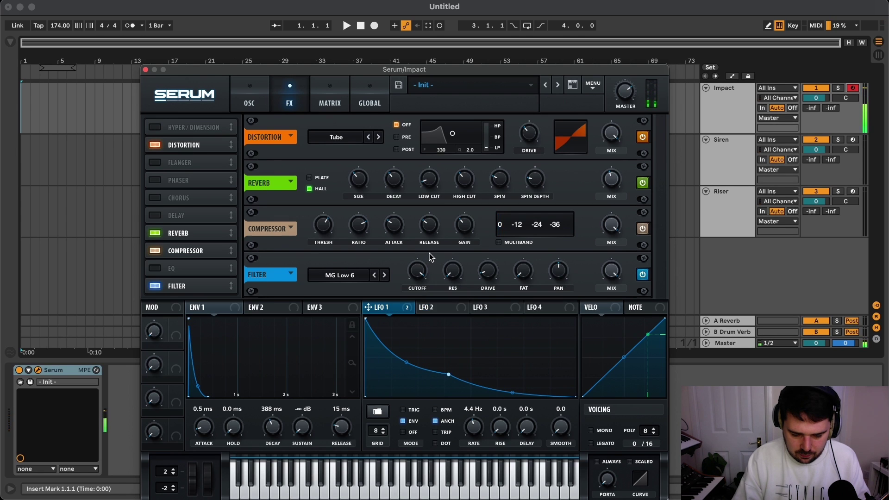
Change the noise oscillator's sample to Analog J106 HP_Cho
click(259, 103)
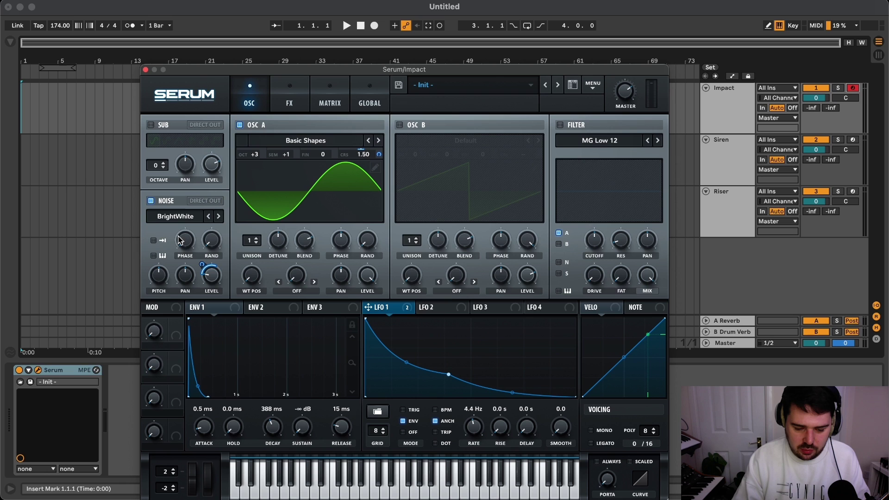
click(171, 213)
mouse_move(176, 231)
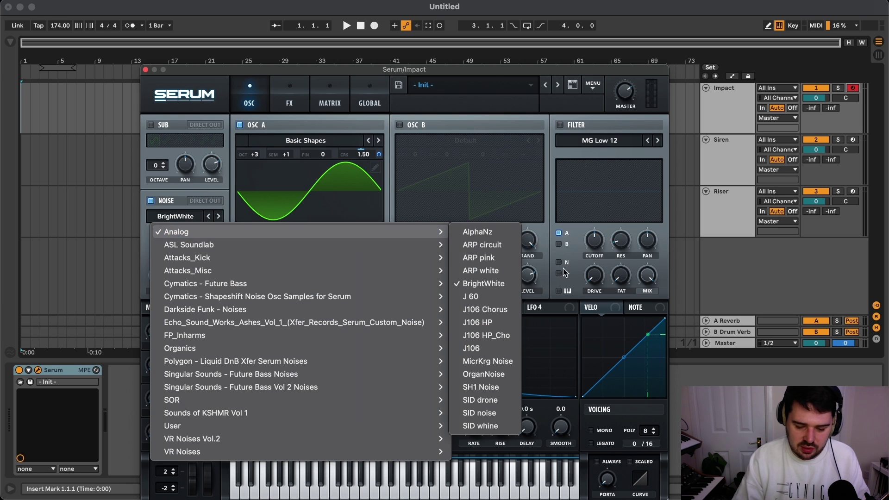
click(512, 336)
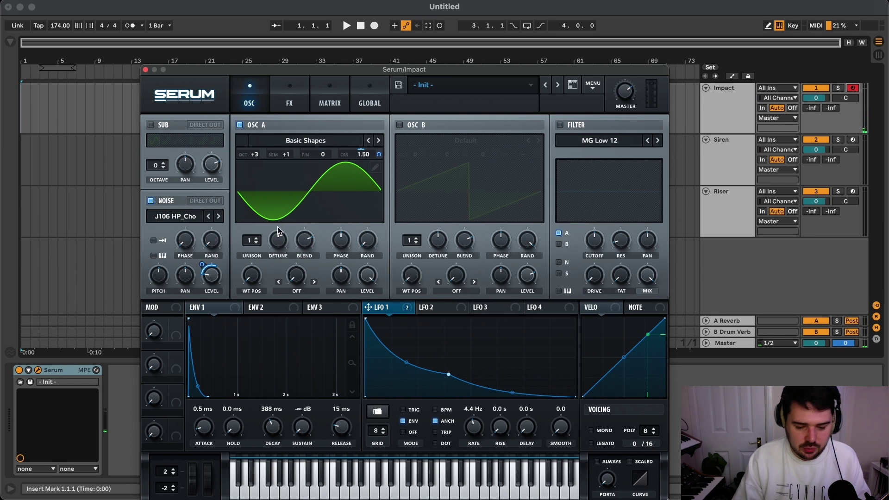
Try a triangle wavetable position on OSC A, and the BS2 - Subby Saw wavetable at +2 octaves
drag(254, 276, 258, 239)
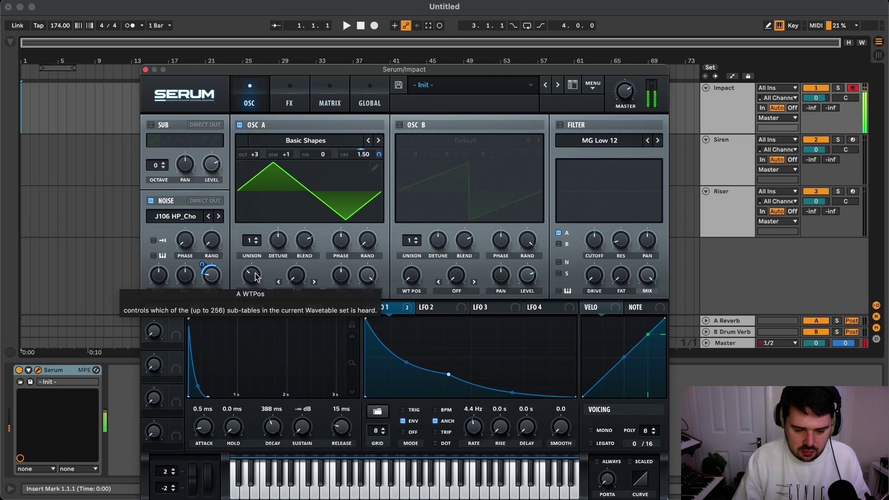
mouse_move(259, 272)
mouse_down()
mouse_move(259, 264)
mouse_move(254, 302)
mouse_move(255, 268)
mouse_up()
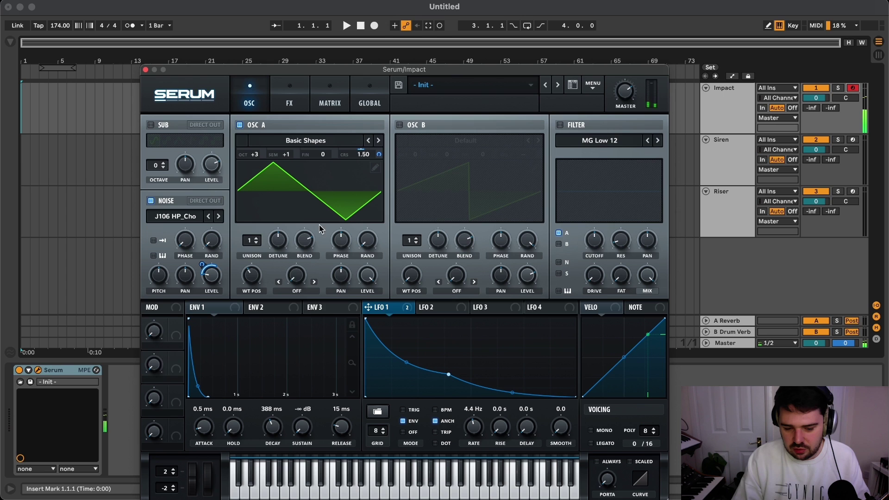
click(294, 139)
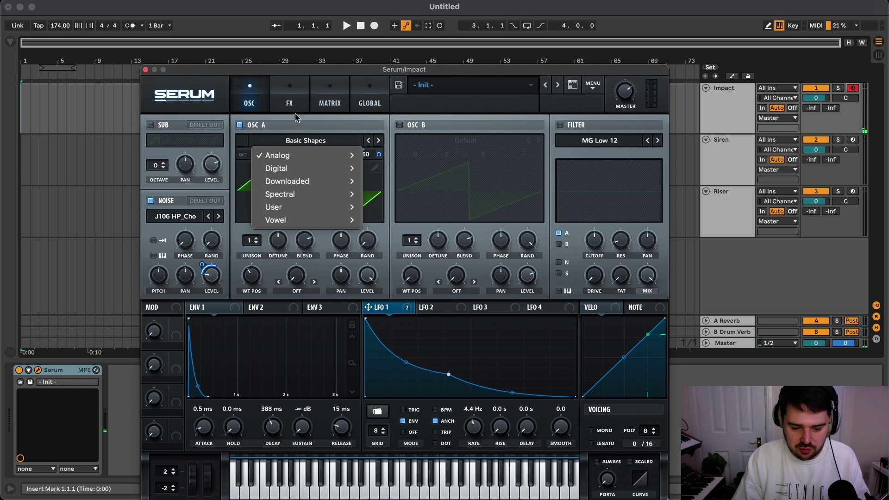
mouse_move(306, 155)
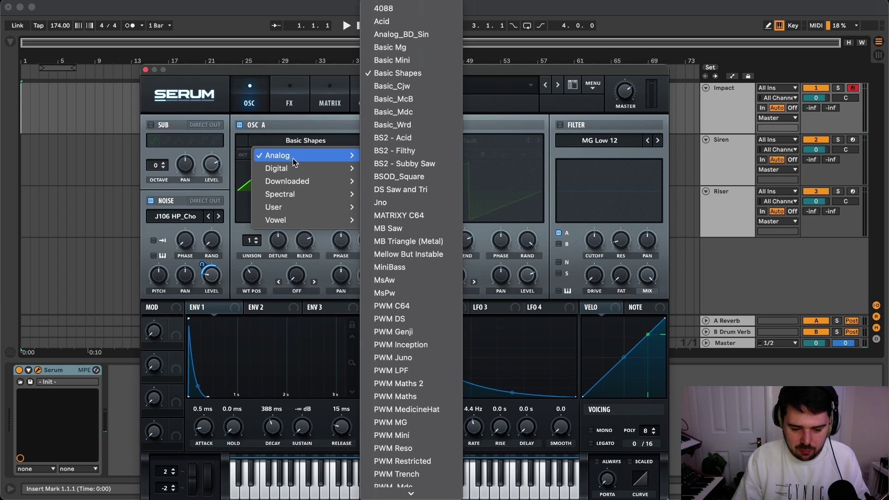
click(418, 167)
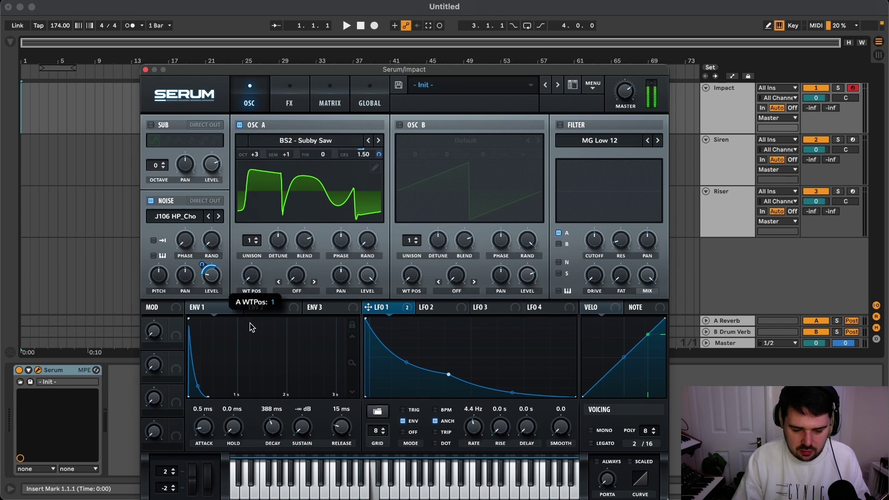
drag(250, 323, 260, 200)
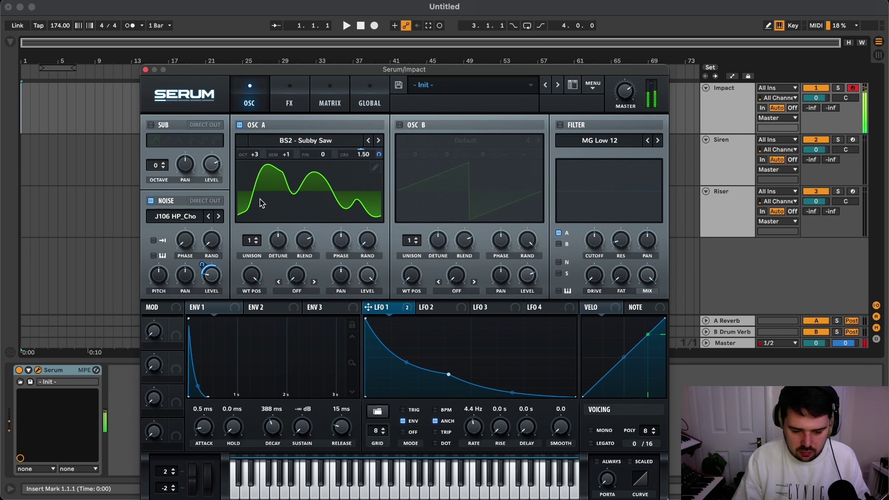
drag(262, 154, 259, 176)
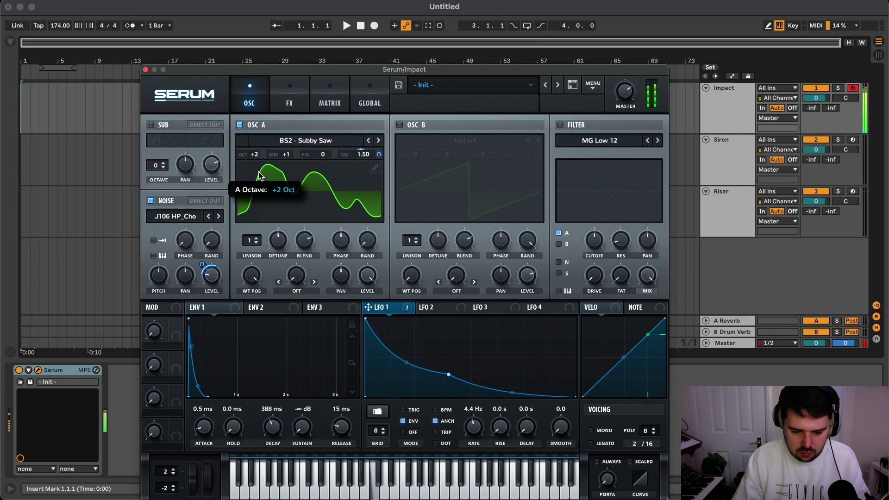
Return OSC A to the Analog Basic Shapes wavetable
click(282, 141)
mouse_move(284, 155)
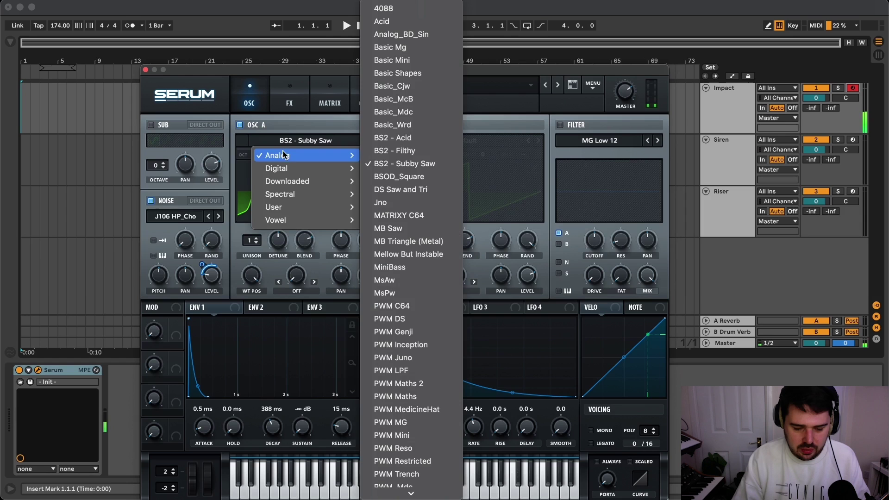
click(397, 73)
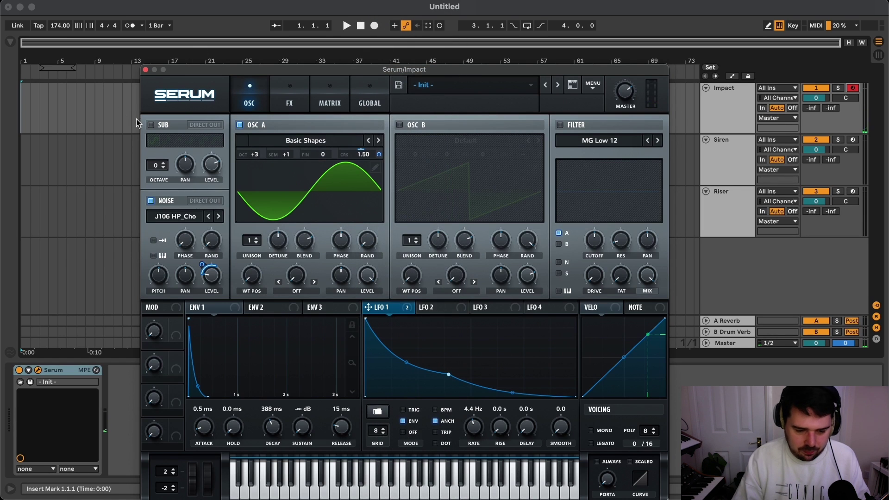
Close the Impact track's Serum window and bring up the Serum instance on the Siren track
click(145, 70)
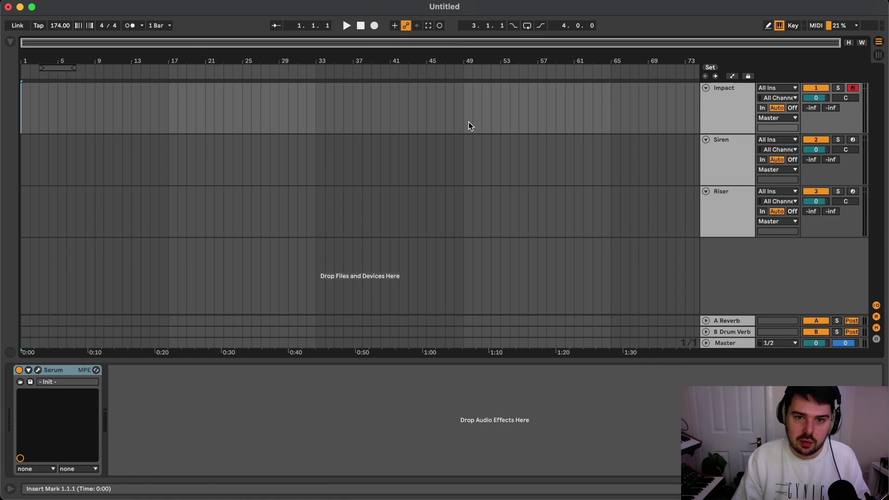
click(735, 160)
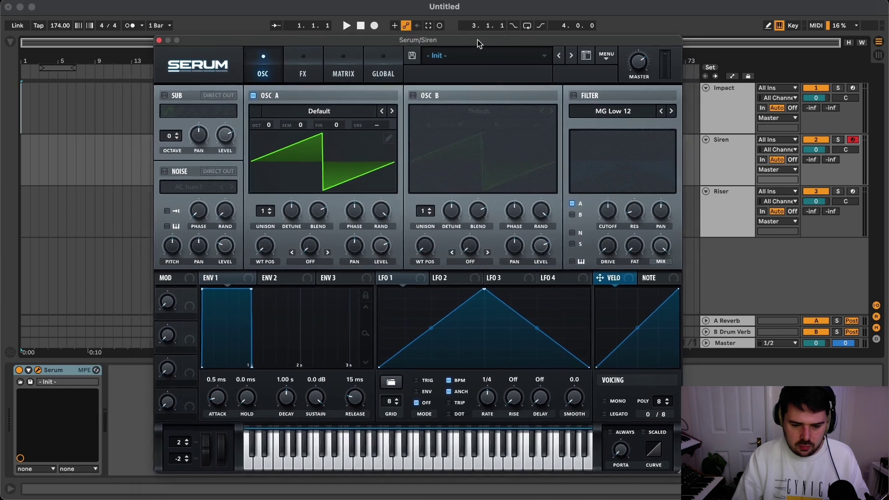
drag(478, 40, 474, 42)
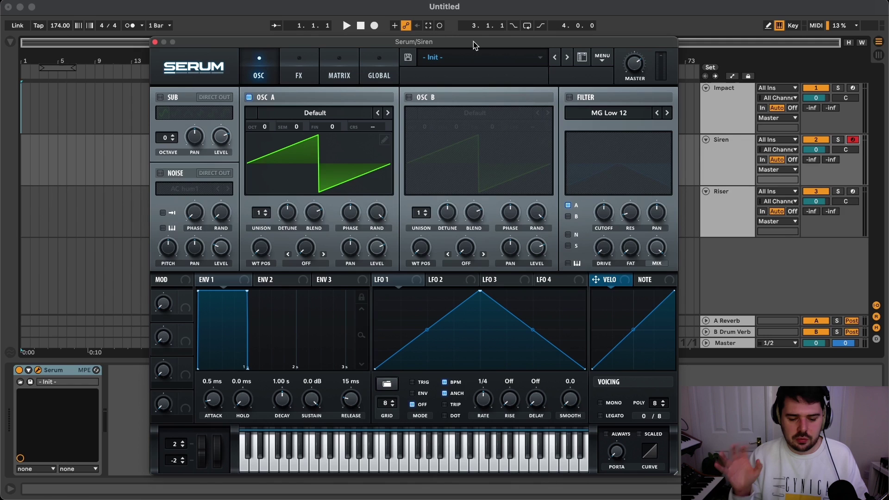
Load the Digital Scream wavetable in OSC A and raise its wavetable position
click(287, 114)
mouse_move(294, 144)
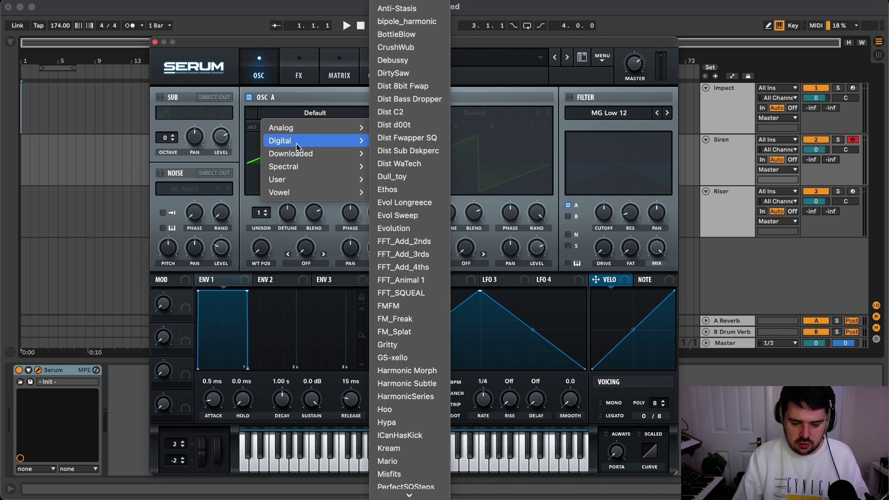
scroll(403, 361, down, 5)
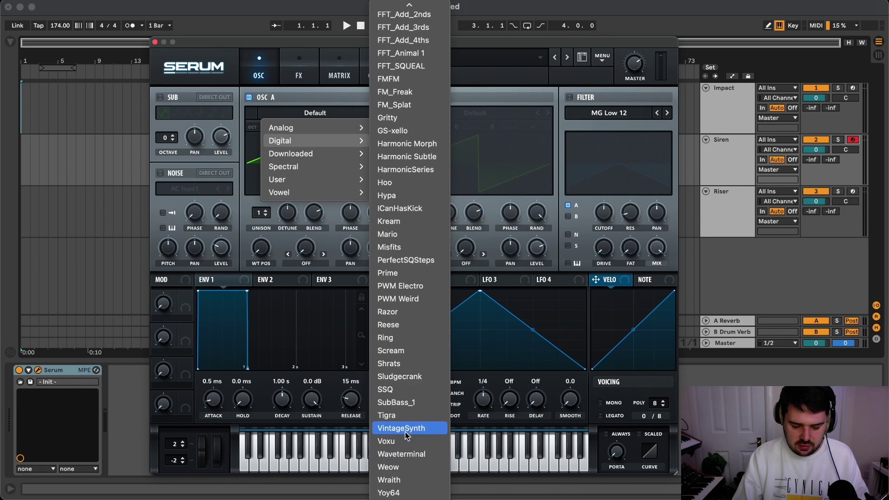
click(391, 351)
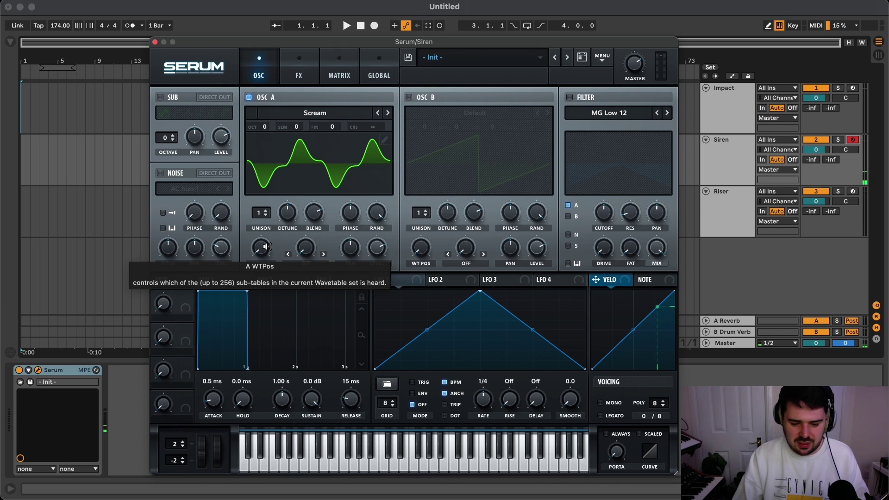
drag(266, 247, 265, 200)
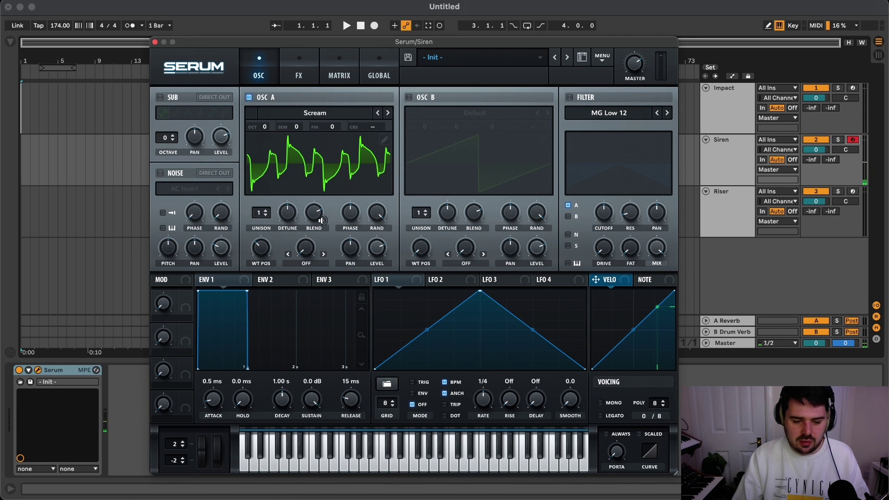
Set OSC A's wavetable position to 85, unison to 3 voices and octave to +2
mouse_move(258, 251)
mouse_down()
mouse_move(261, 197)
mouse_move(258, 250)
mouse_up()
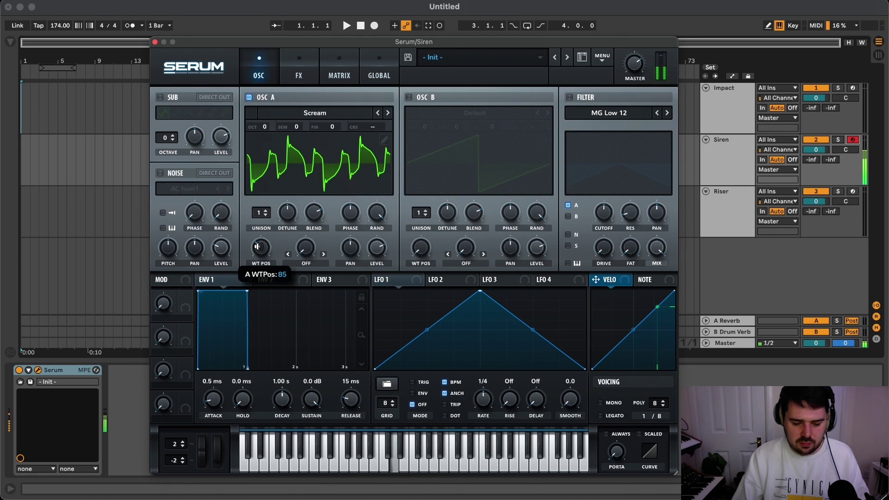
drag(262, 212, 281, 235)
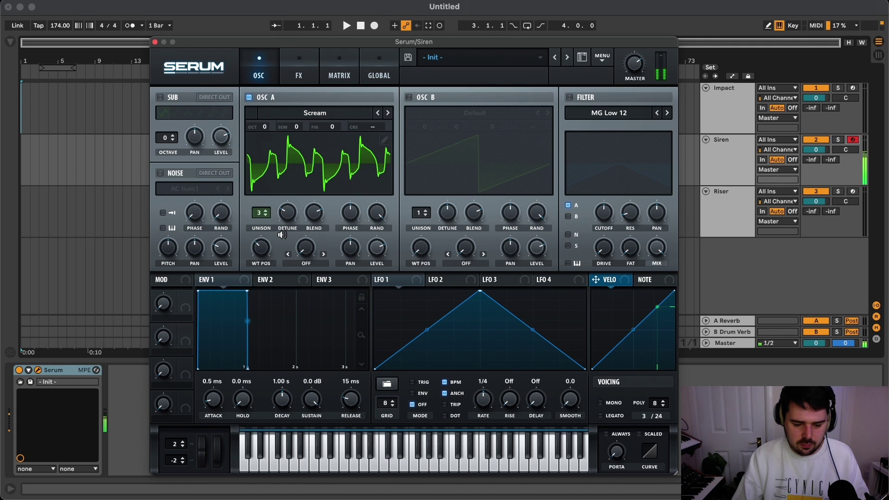
drag(268, 125, 270, 106)
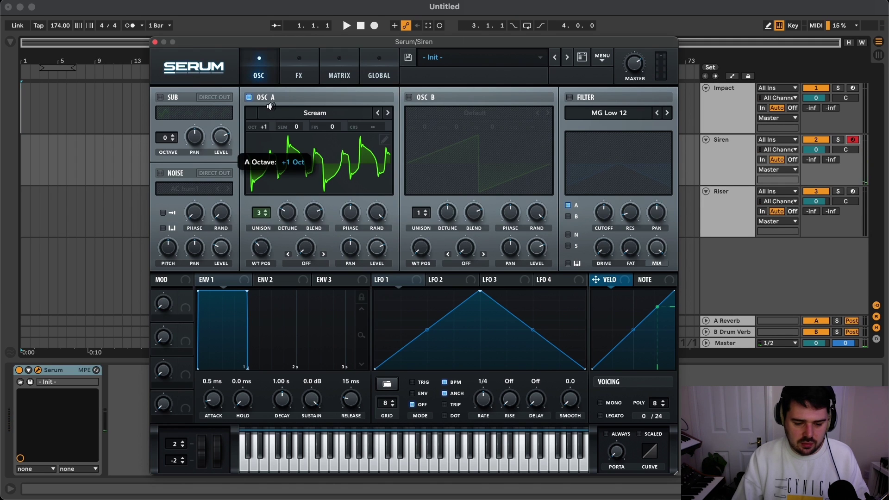
key(s)
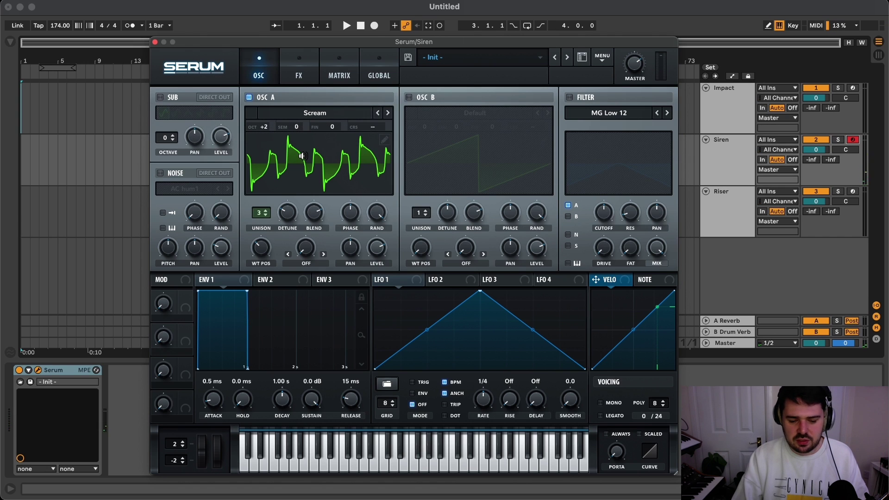
Enable OSC B and load the Analog SawRoundedToSquare wavetable in it
click(410, 97)
click(485, 110)
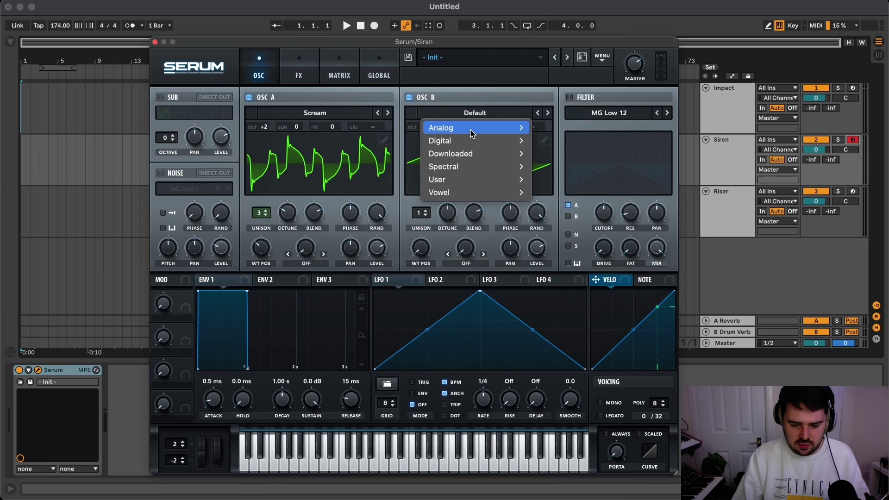
mouse_move(486, 128)
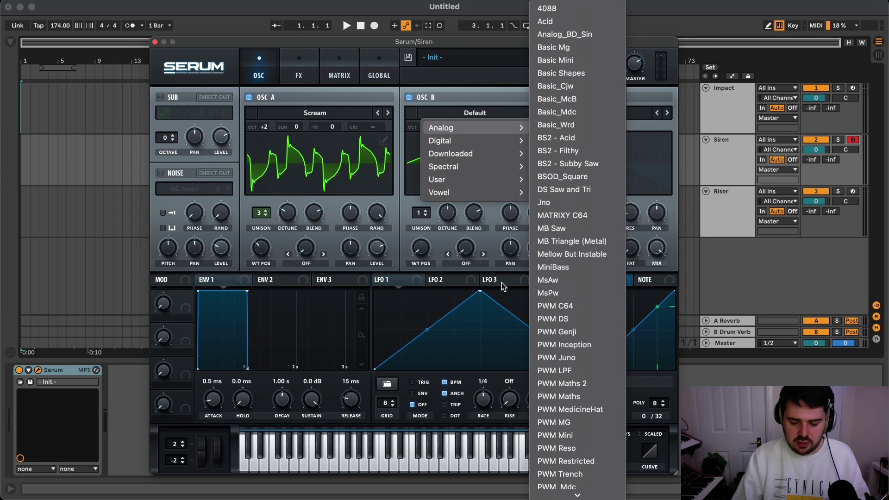
click(507, 256)
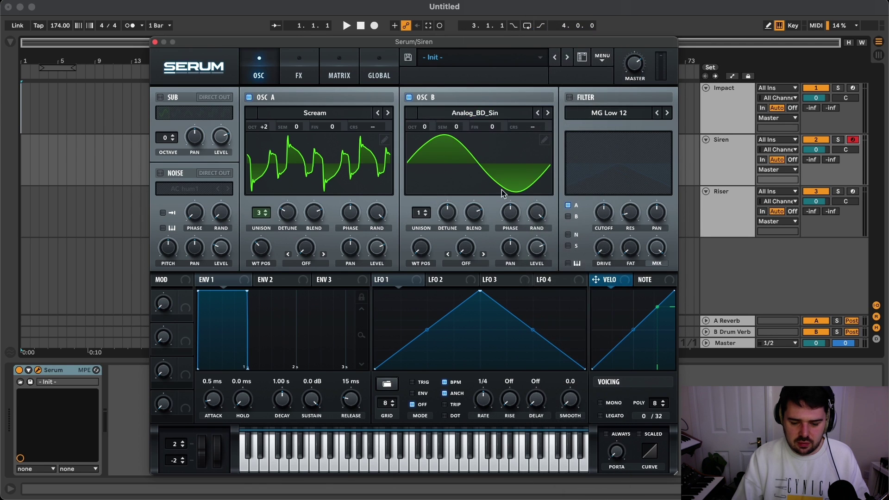
click(474, 113)
mouse_move(509, 128)
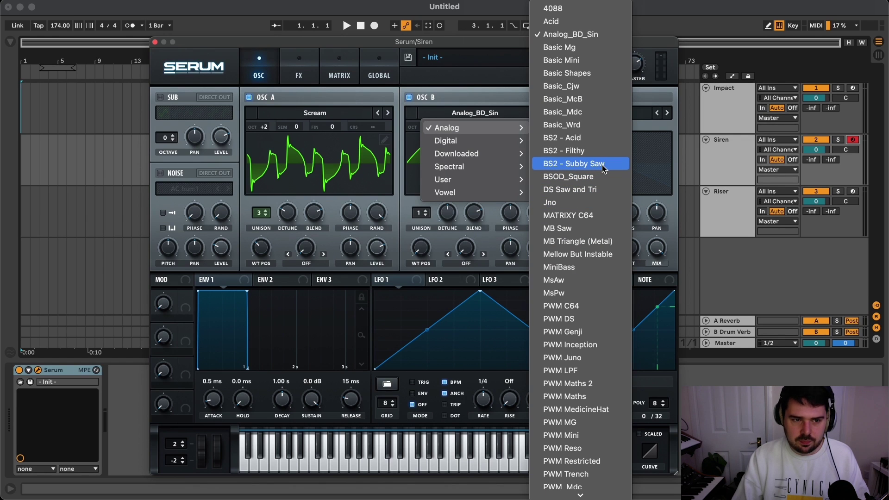
click(597, 467)
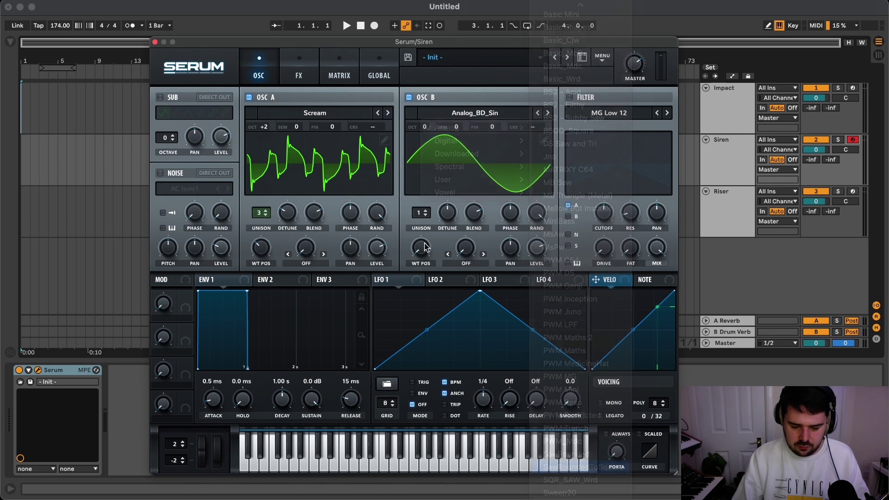
Move OSC B's wavetable position toward the rounded square shape and set its unison to 5 voices
drag(426, 247, 423, 211)
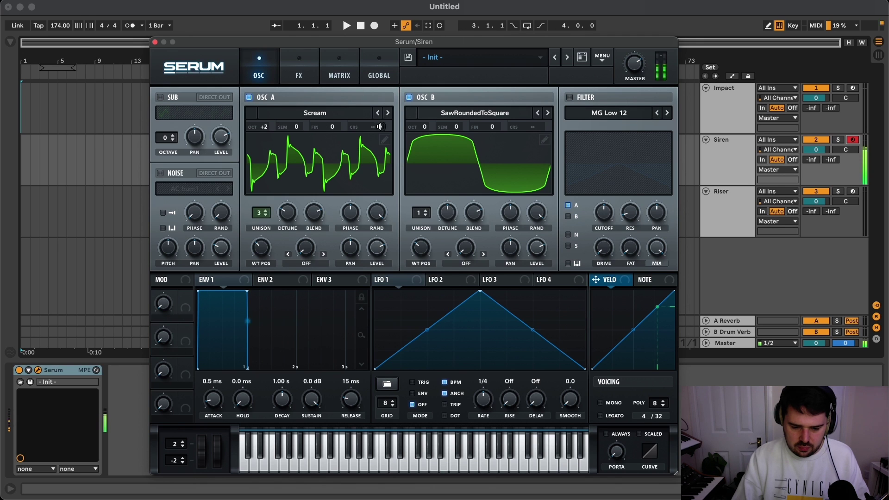
drag(423, 213, 443, 236)
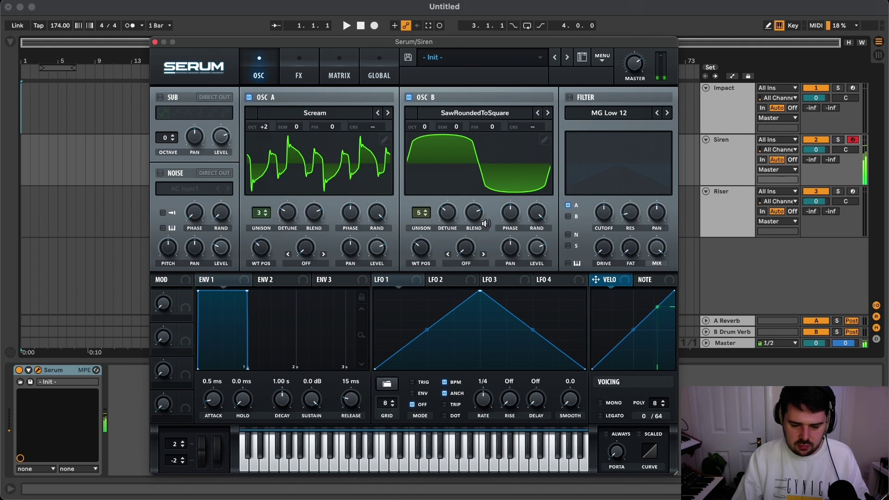
Load the Basic square shape in LFO 1 and raise its low half to a level line at about mid height
click(389, 385)
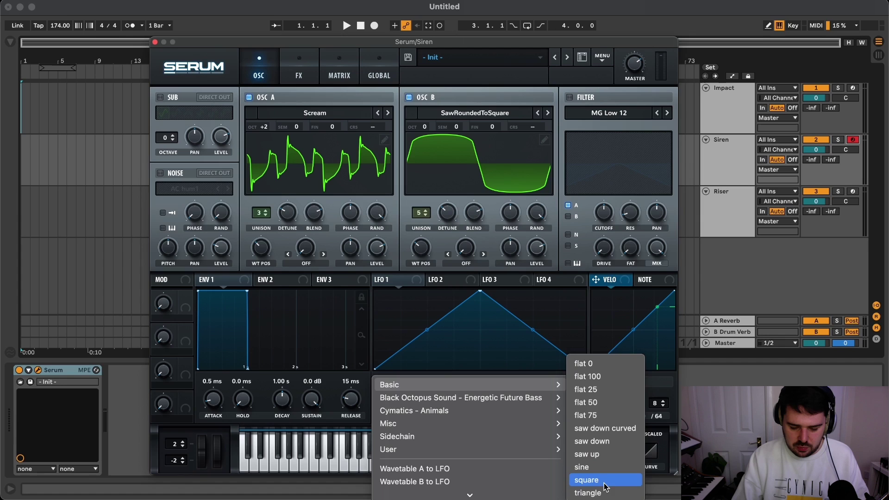
click(586, 481)
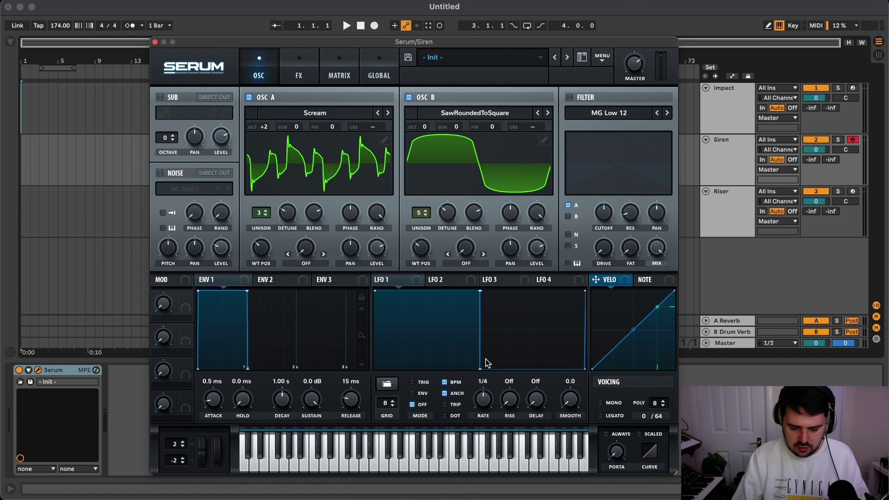
drag(486, 363, 468, 330)
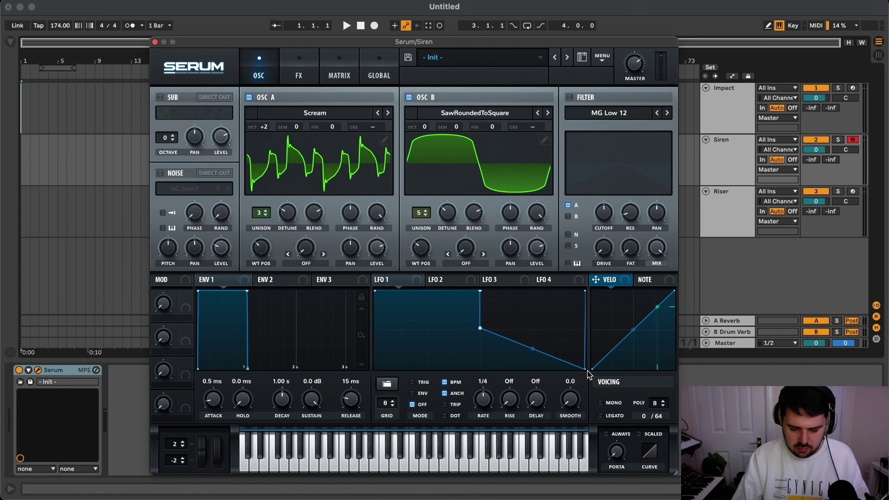
drag(585, 371, 592, 329)
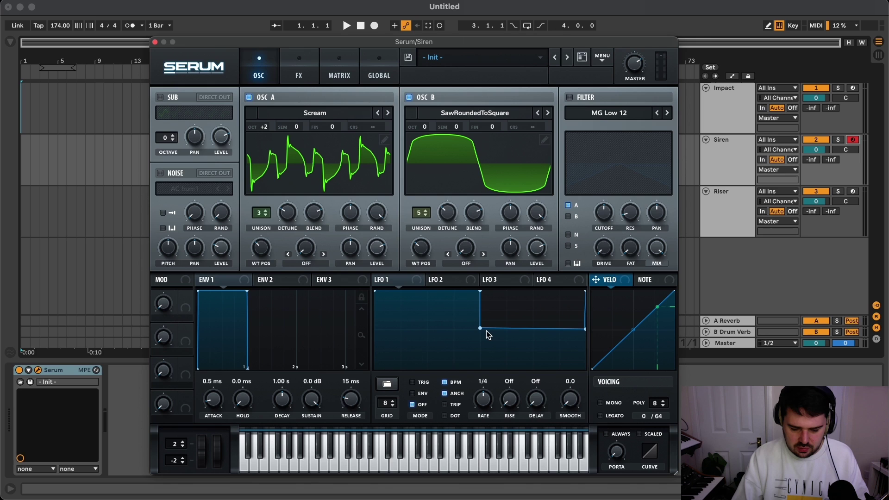
drag(483, 333, 477, 330)
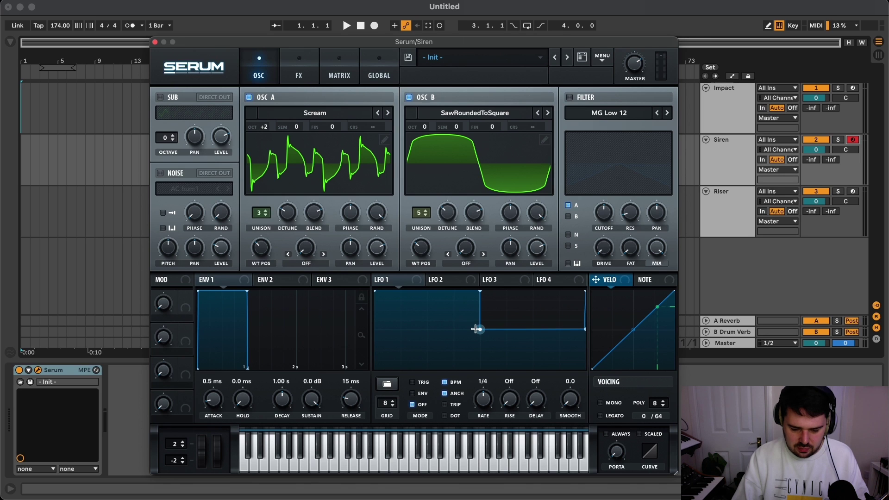
Route LFO 1 to the global master tuning in the modulation matrix with a small positive amount
drag(377, 280, 179, 112)
click(351, 68)
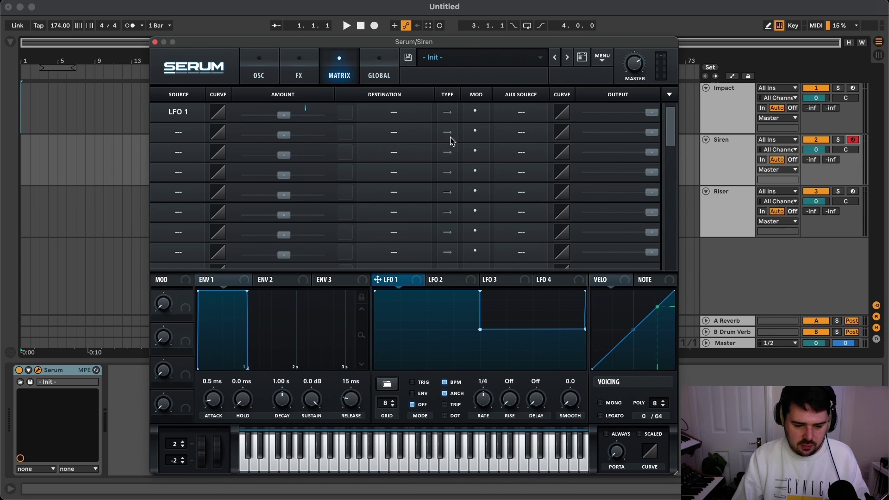
click(396, 112)
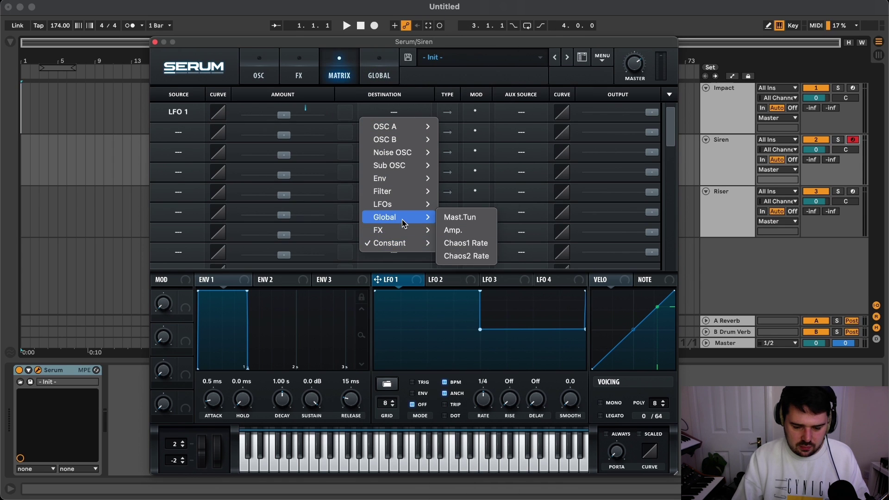
click(458, 218)
drag(284, 115, 294, 119)
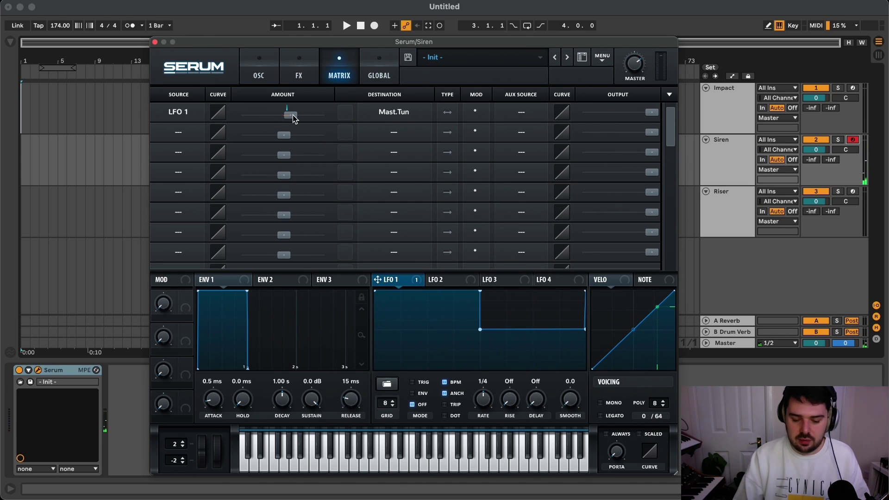
drag(294, 116, 296, 117)
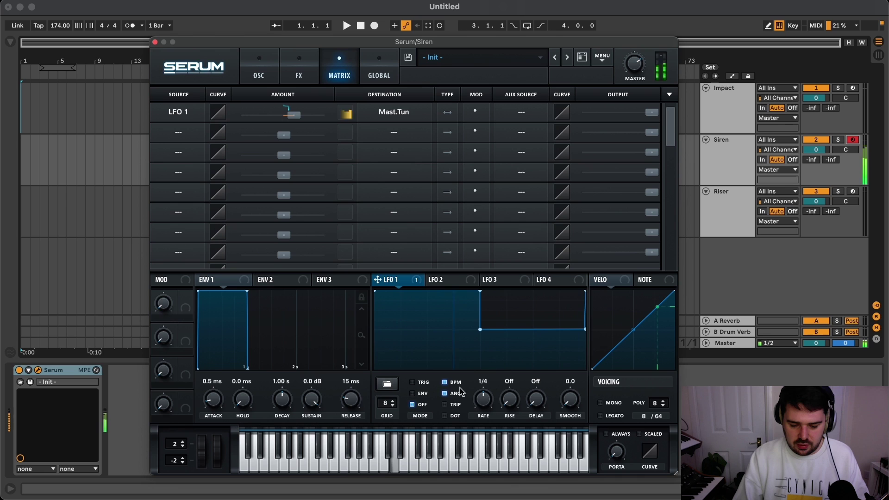
Set LFO 1 to Trig mode with BPM sync off and a rate of about 6.2 Hz
click(445, 383)
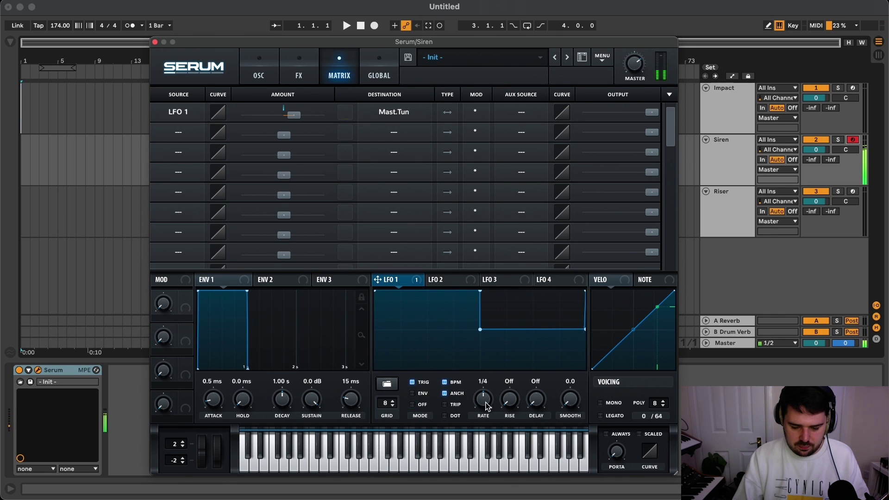
click(444, 383)
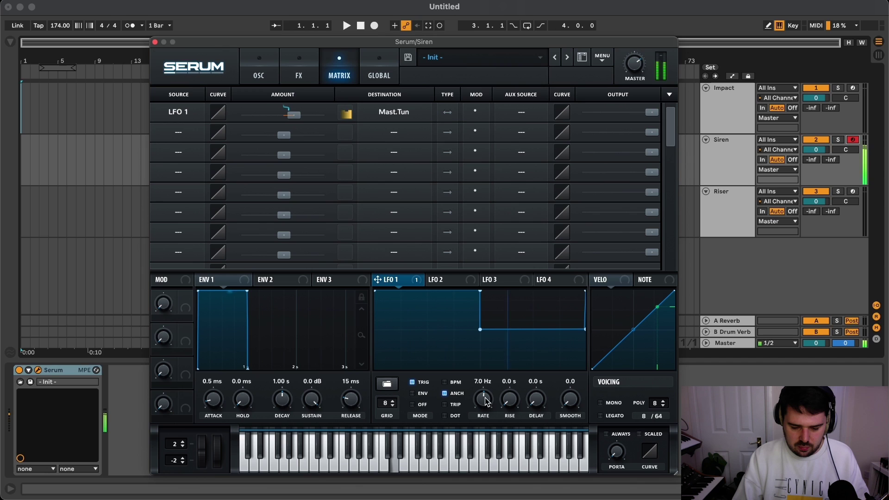
scroll(485, 401, down, 3)
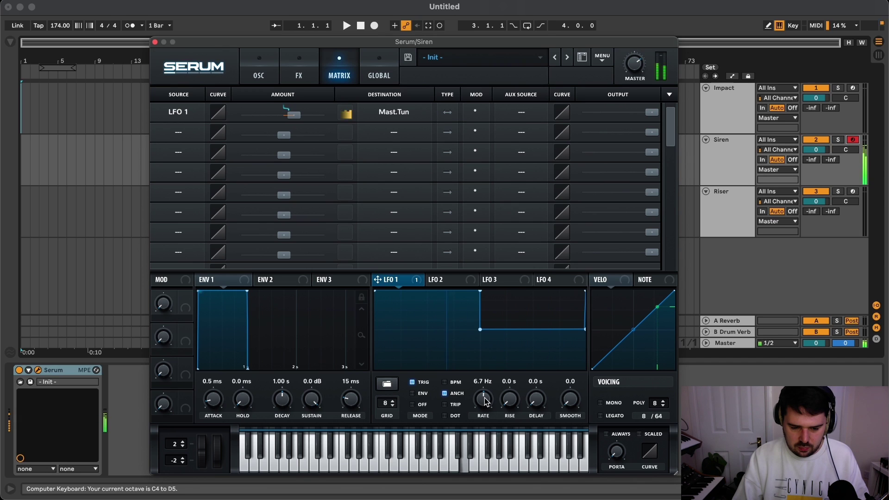
key(z)
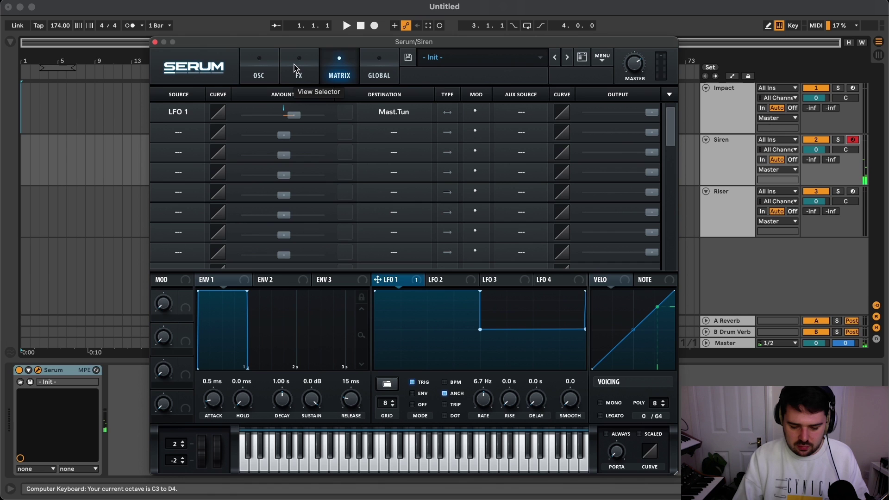
Enable the filter with the Band 12 type and send OSC B through it along with OSC A
click(265, 66)
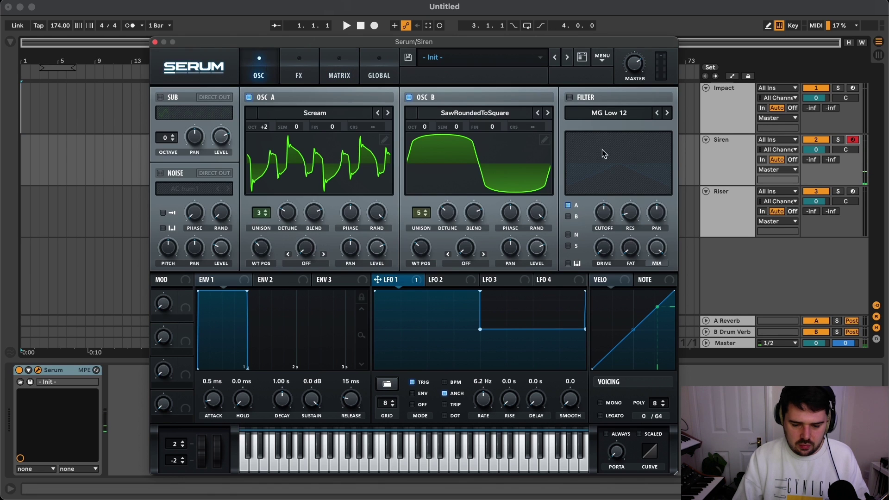
click(570, 97)
click(609, 113)
mouse_move(597, 128)
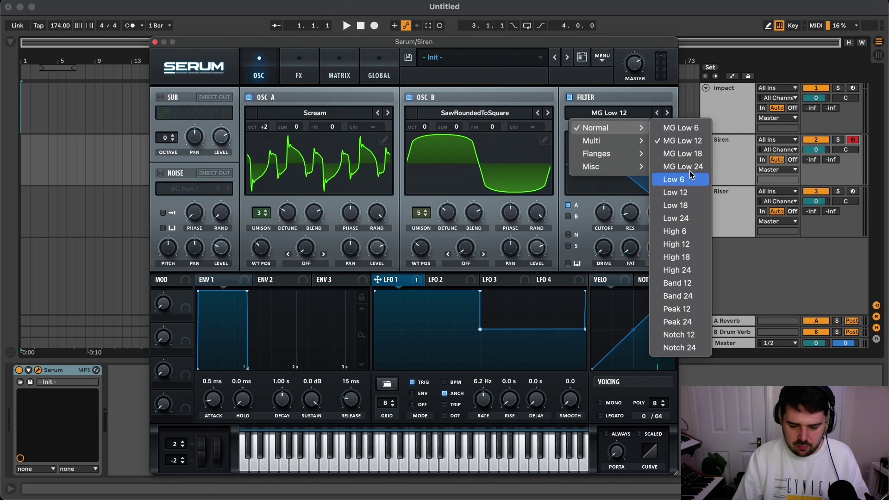
click(692, 288)
click(569, 217)
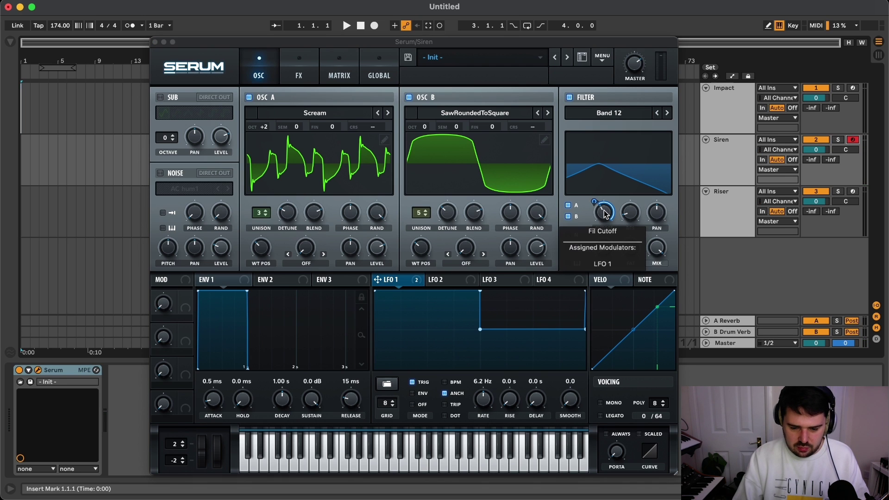
Modulate the filter cutoff with LFO 1 at an amount of about 42, and raise the filter's drive and resonance
click(606, 214)
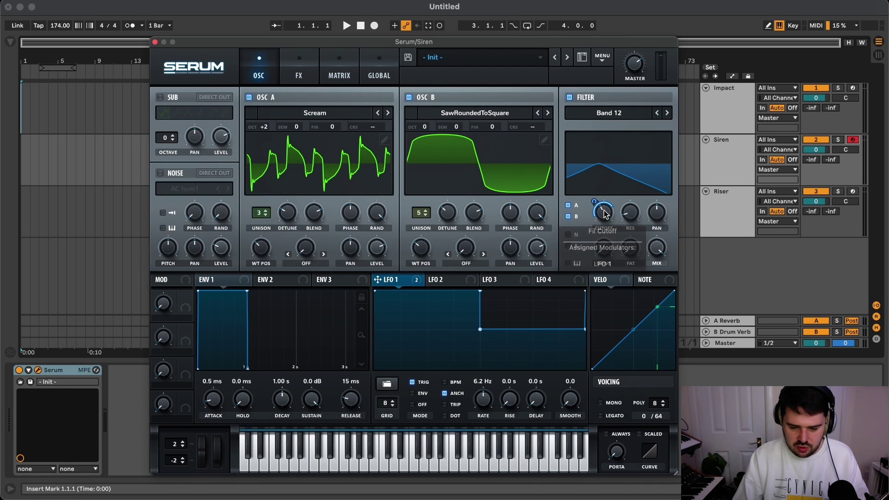
alt+shift+click(594, 202)
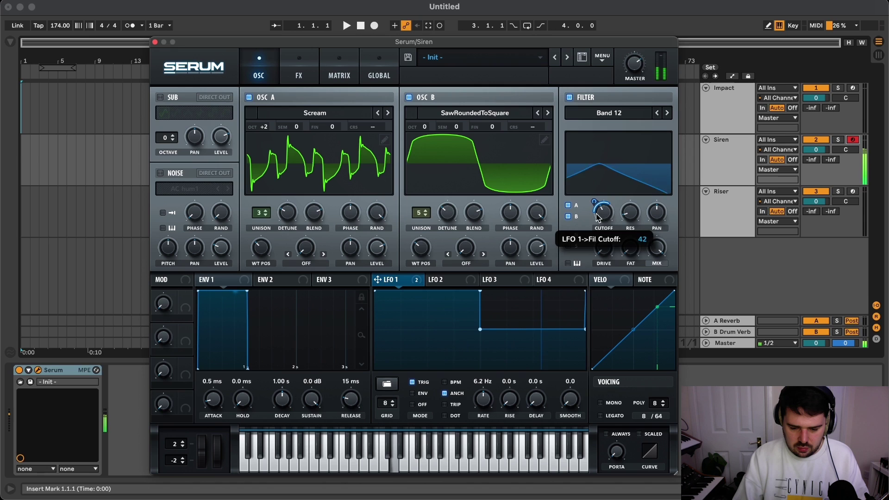
drag(607, 250, 647, 167)
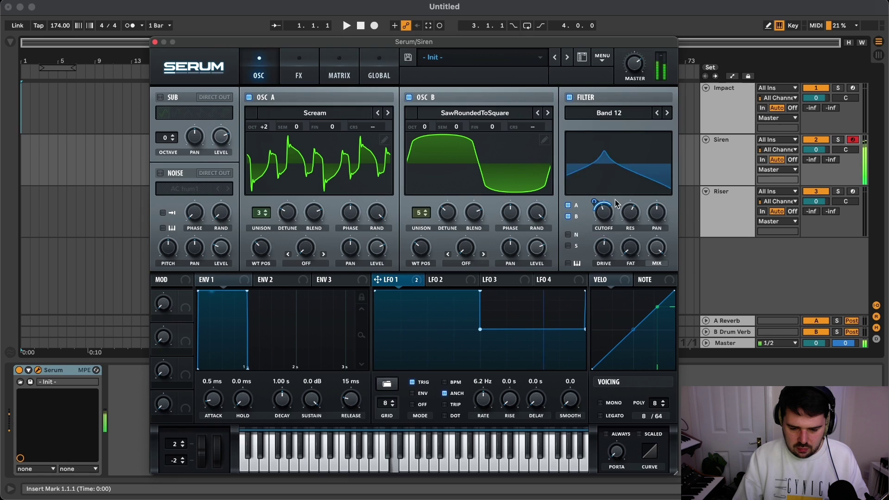
drag(605, 212, 628, 218)
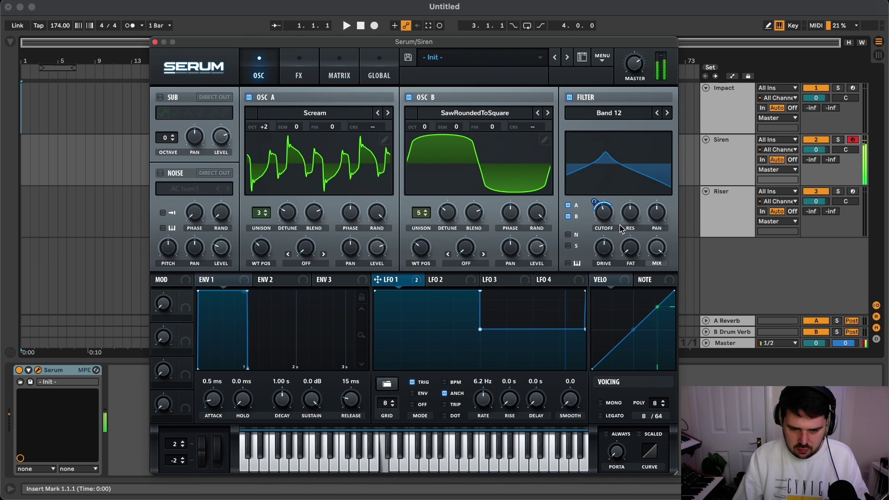
Raise LFO 1's rate to 8.4 Hz
drag(482, 398, 482, 399)
scroll(483, 401, down, 1)
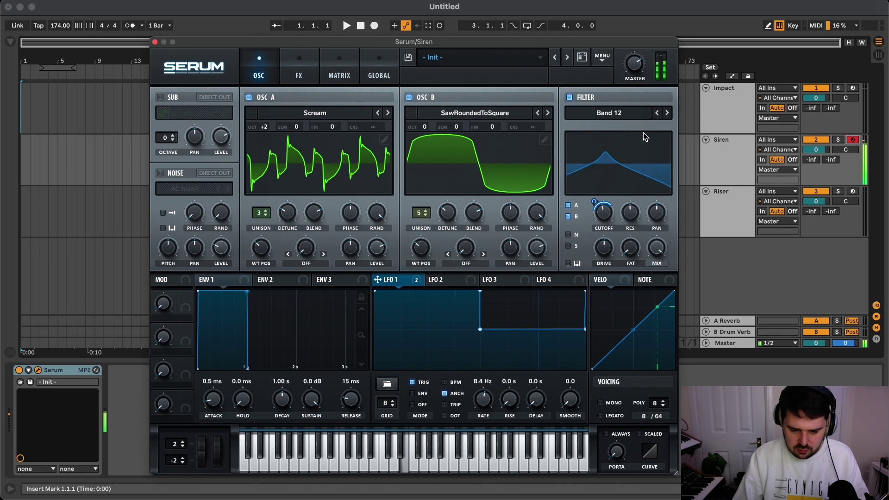
Enable the Distortion effect on the siren, choose the Diode 2 type and raise its drive to 100%
click(297, 77)
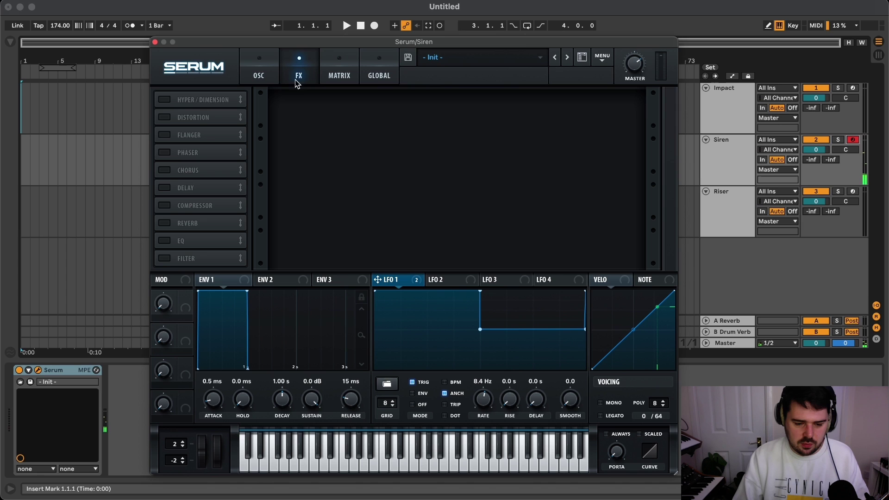
click(168, 117)
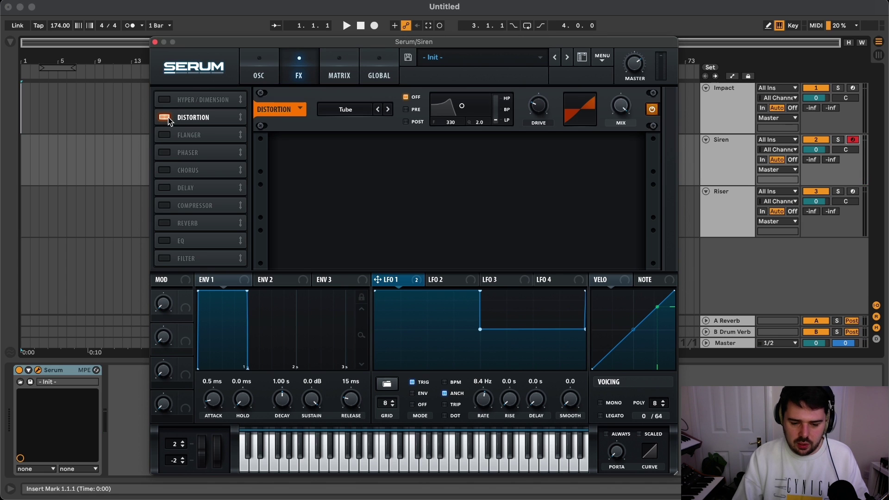
click(338, 109)
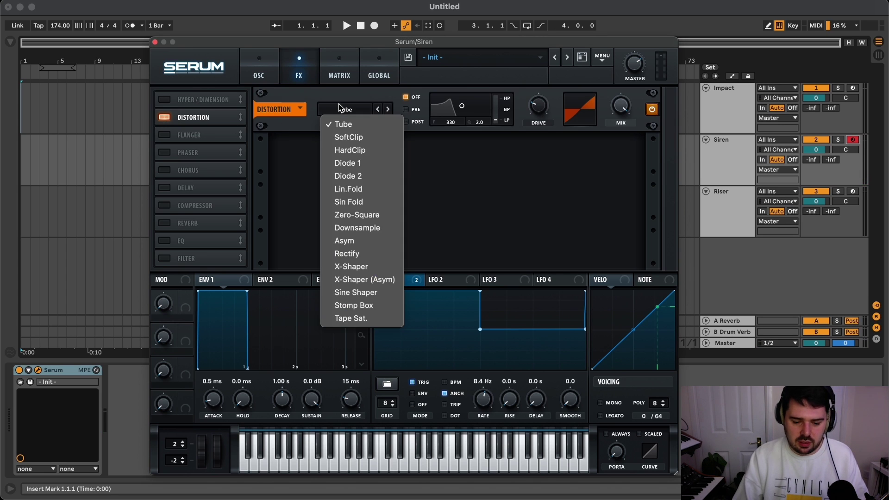
click(351, 176)
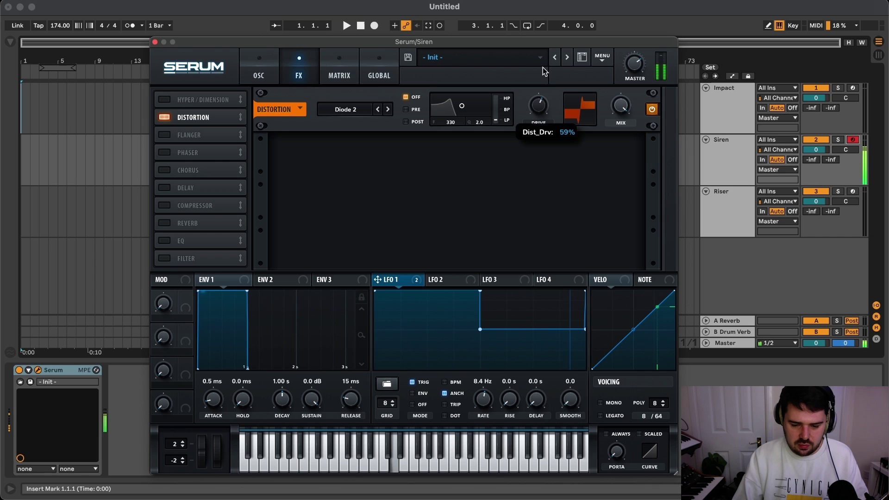
key(s)
drag(542, 69, 541, 68)
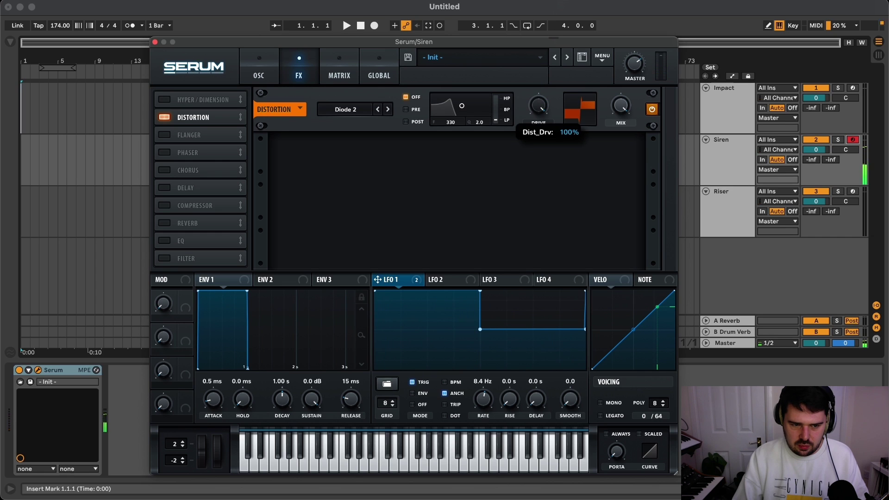
Play test notes in different octaves to audition the distorted siren
key(a)
key(g)
key(h)
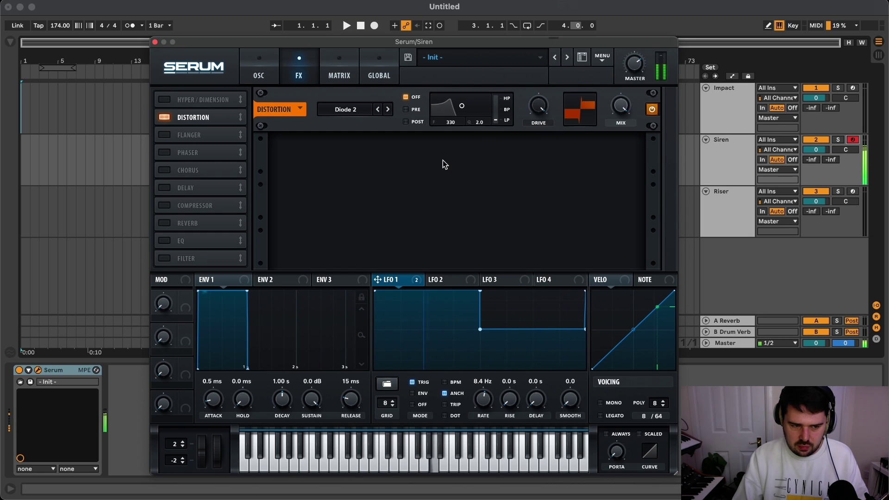
key(a)
key(x)
key(s)
key(z)
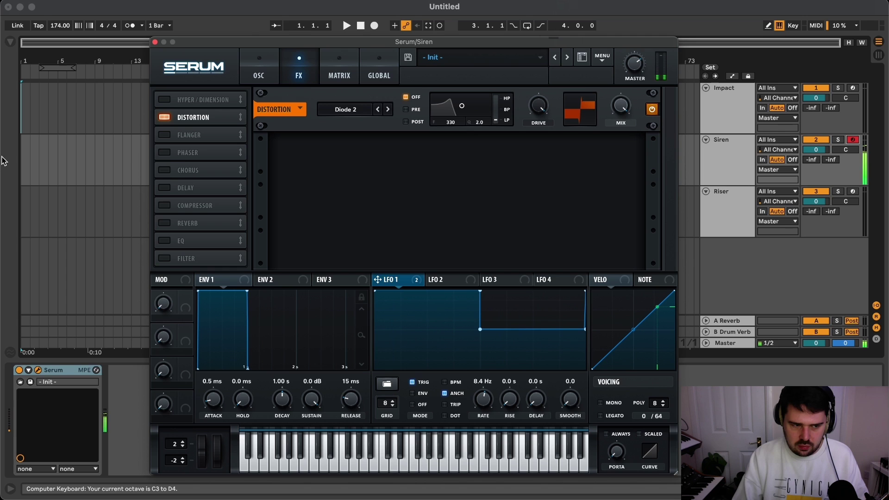
Enable the Delay effect and shape its filter to a frequency of about 701 with a Q of 0.8, auditioning with test notes
click(164, 188)
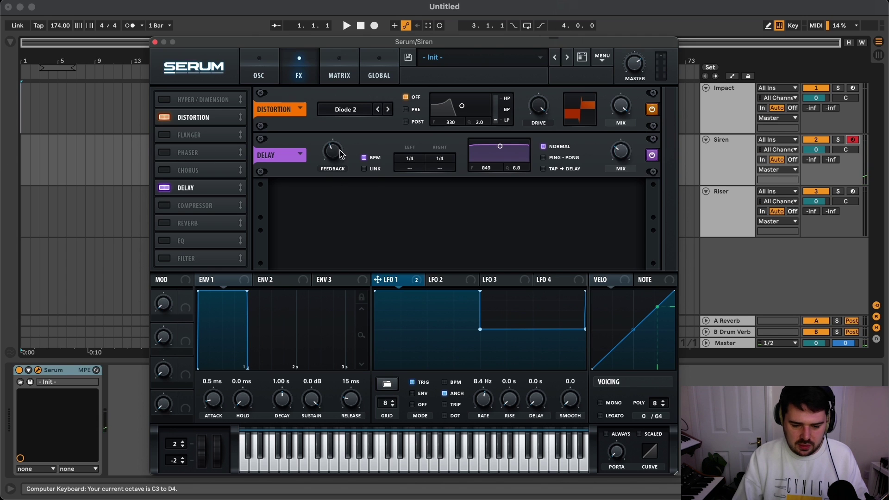
drag(337, 149, 335, 153)
key(s)
drag(626, 152, 627, 149)
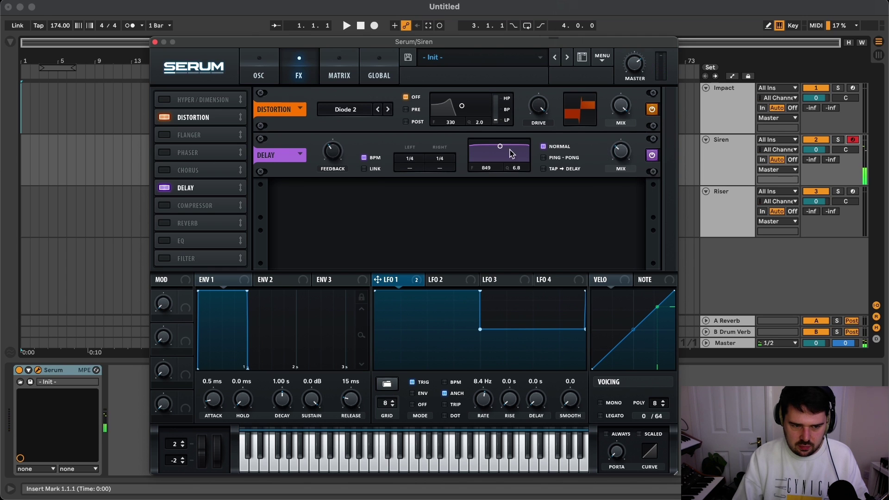
key(s)
drag(511, 154, 501, 169)
key(s)
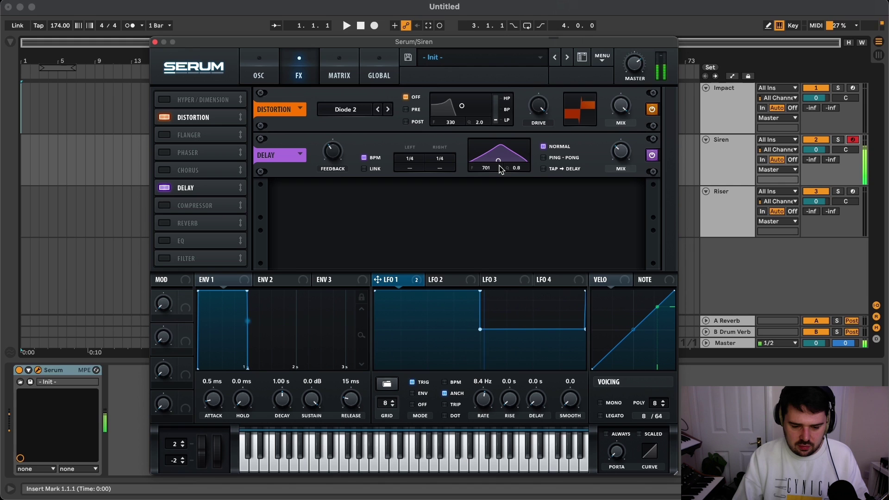
key(g)
key(h)
key(a)
key(s)
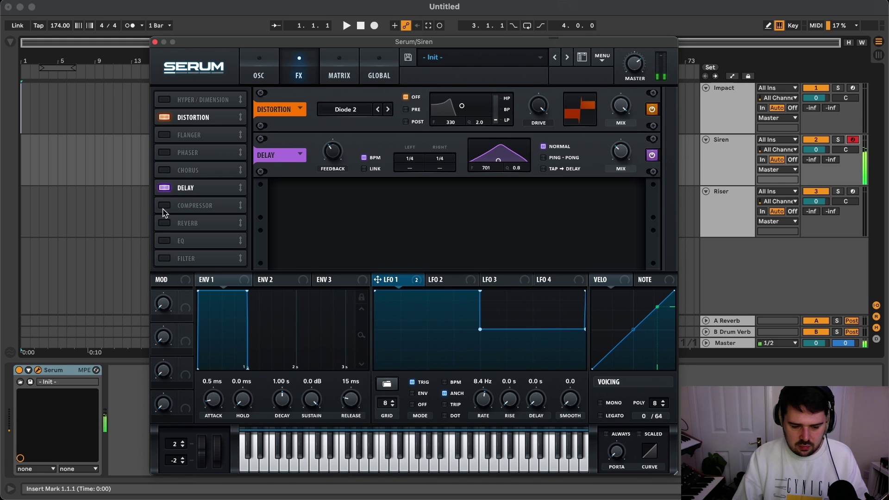
Enable the Compressor in multiband mode, raise the mid band to about 137% and audition notes in several octaves
click(163, 206)
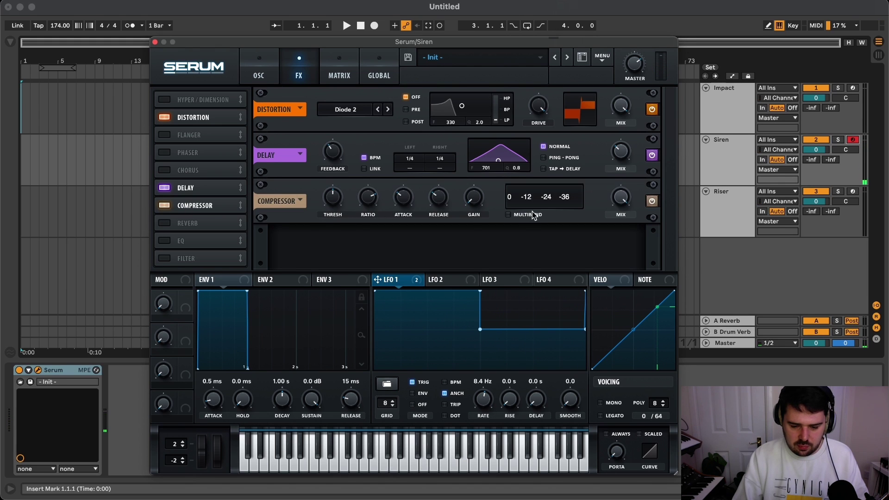
click(509, 214)
key(s)
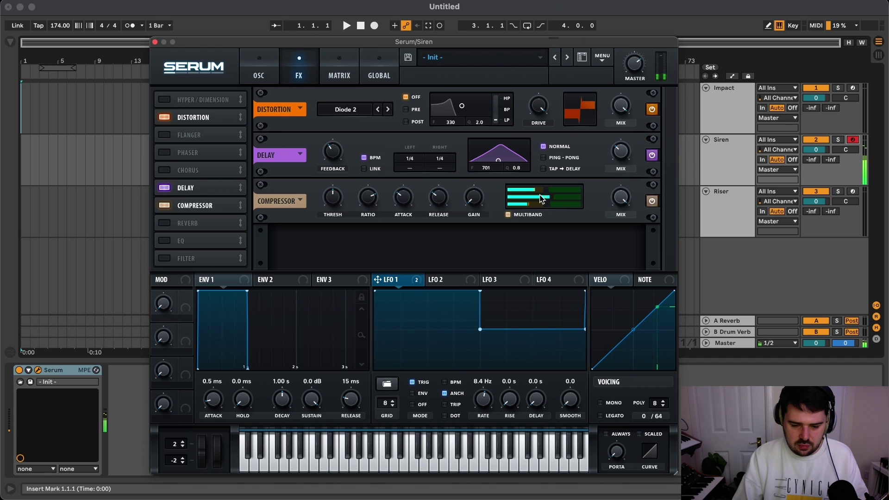
mouse_move(547, 202)
mouse_down()
mouse_move(521, 207)
mouse_move(556, 189)
mouse_up()
key(s)
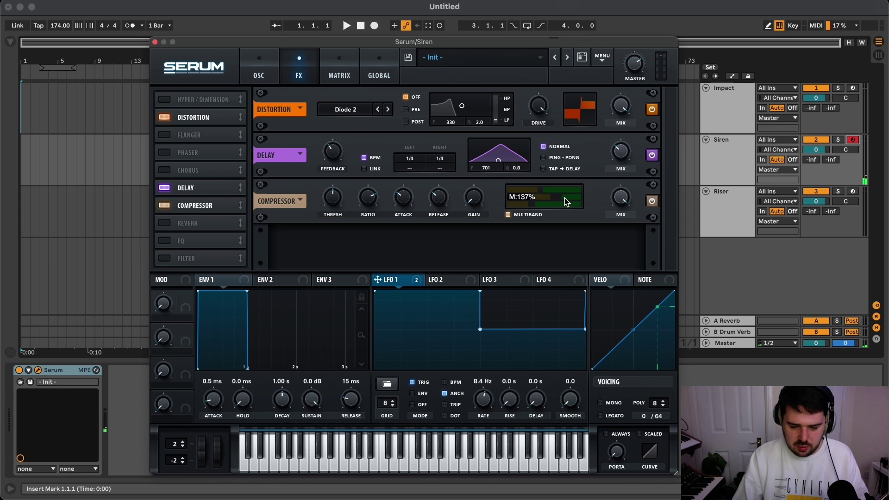
key(s)
key(g)
key(x)
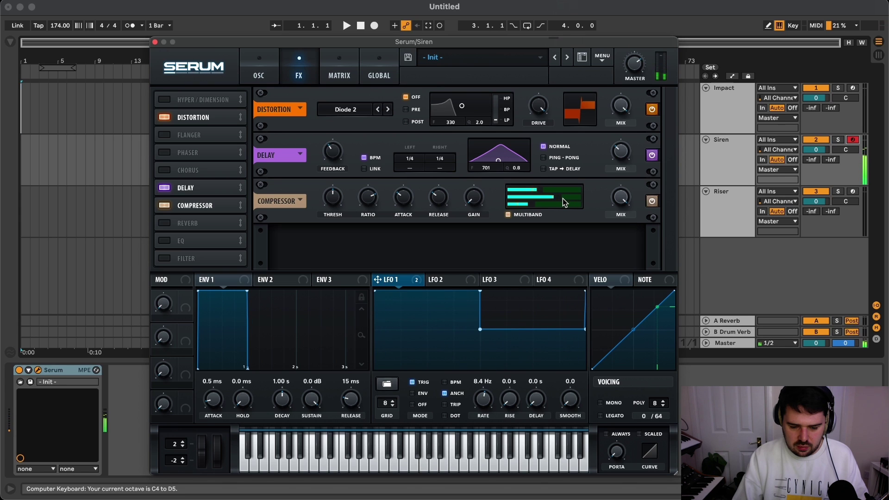
key(g)
key(x)
key(g)
Enable the Hall reverb with a wet mix of about 29% and raise its low cut while playing test notes
click(164, 223)
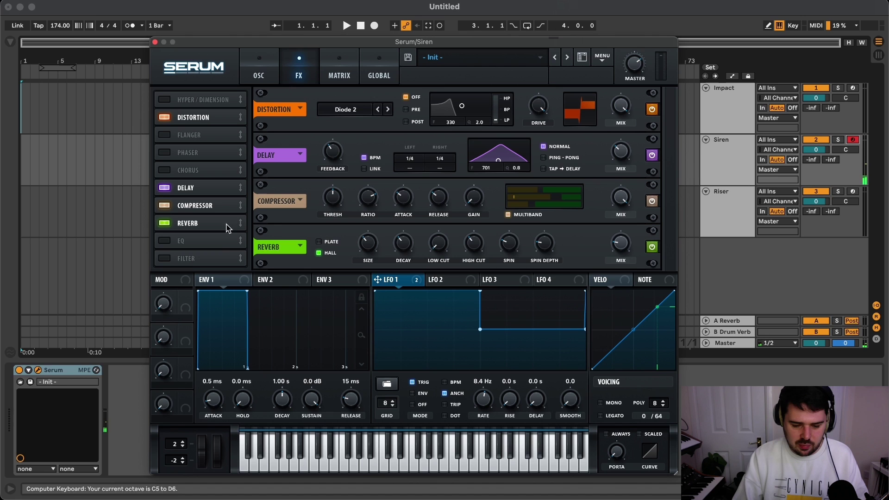
key(g)
key(g)
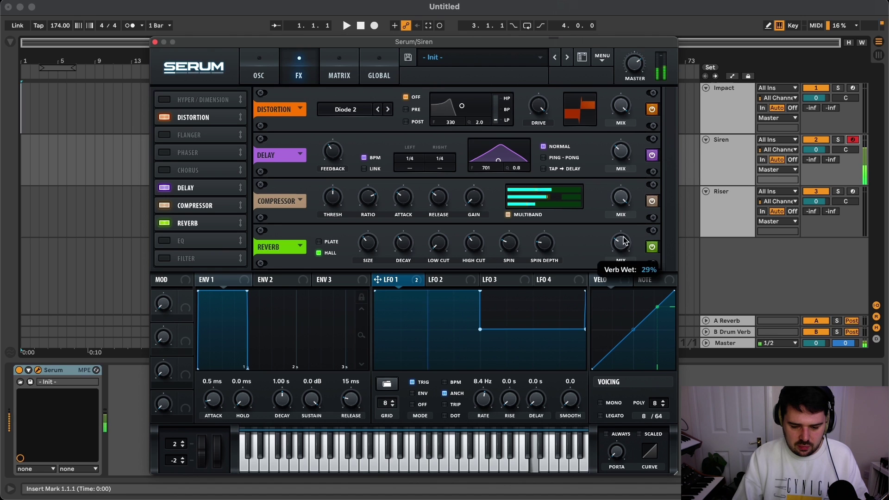
key(z)
key(g)
key(z)
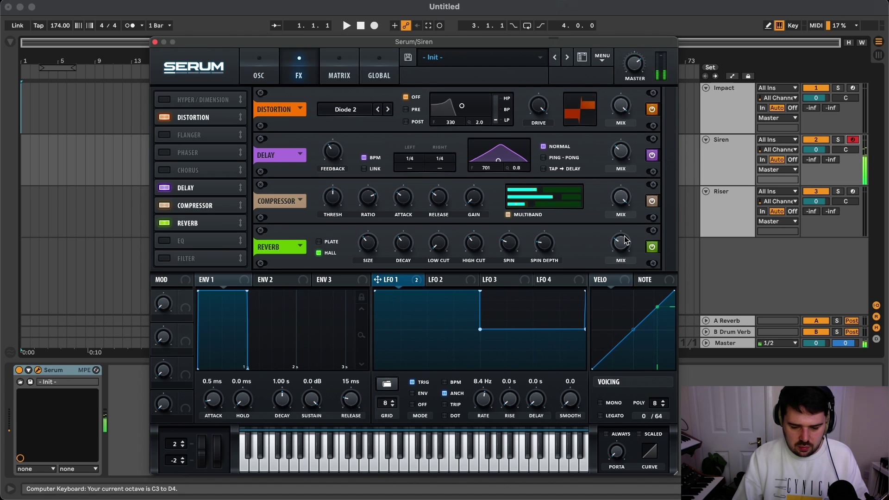
key(g)
key(g)
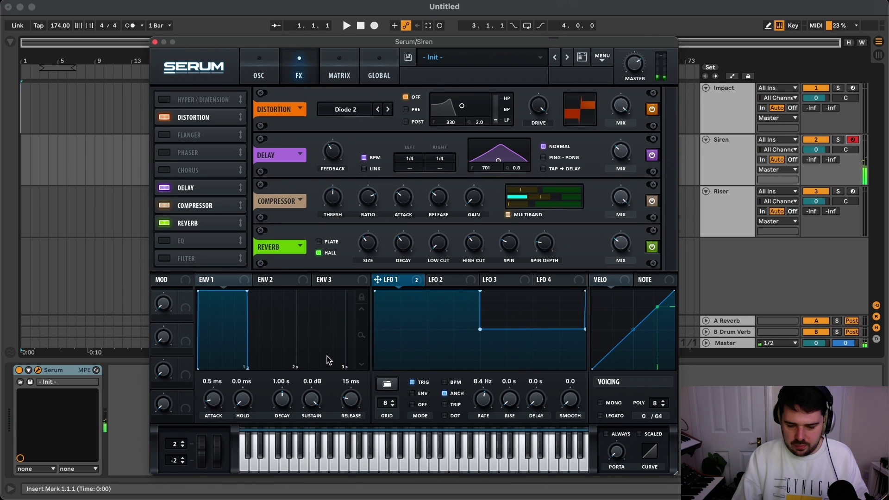
drag(439, 244, 439, 227)
key(g)
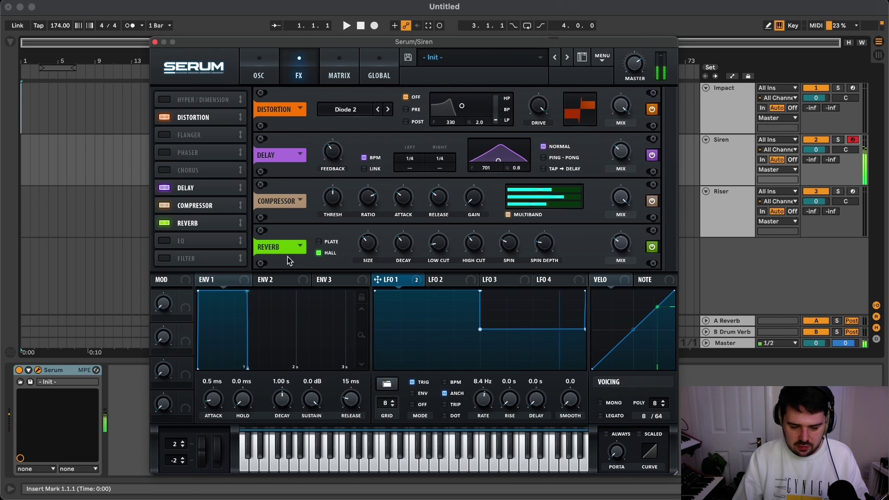
Enable the EQ with its low band as a high-pass, Q at about 46%, and raise the cut frequency
click(166, 242)
scroll(668, 161, down, 2)
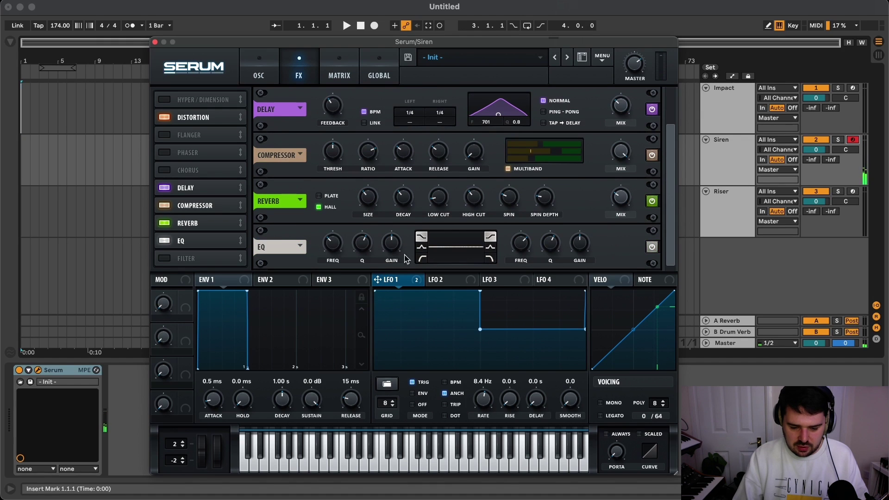
click(422, 258)
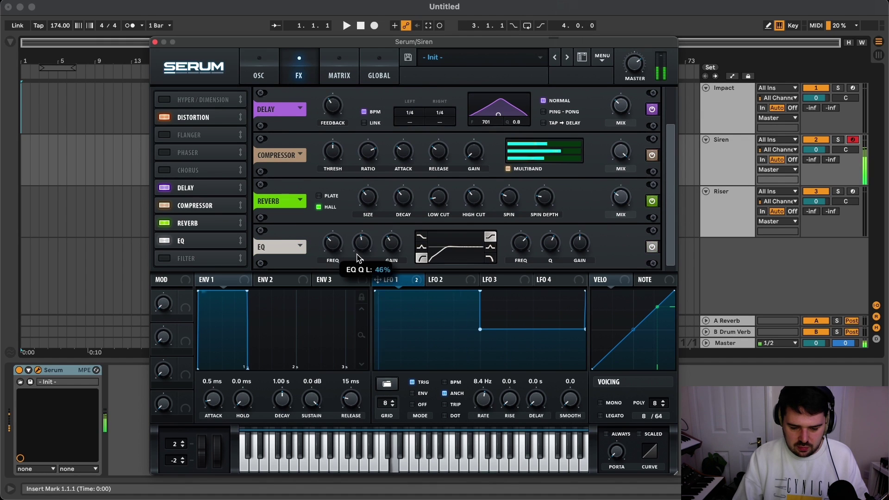
drag(333, 245, 333, 235)
key(g)
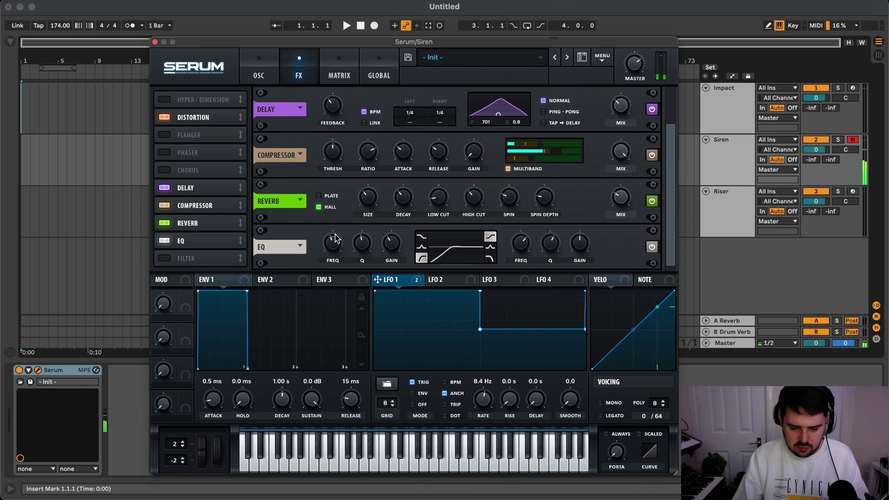
Shape ENV 1 with a decay of about 612 ms, sustain of -17.5 dB and release of 1.03 s, and audition it
drag(312, 399, 311, 436)
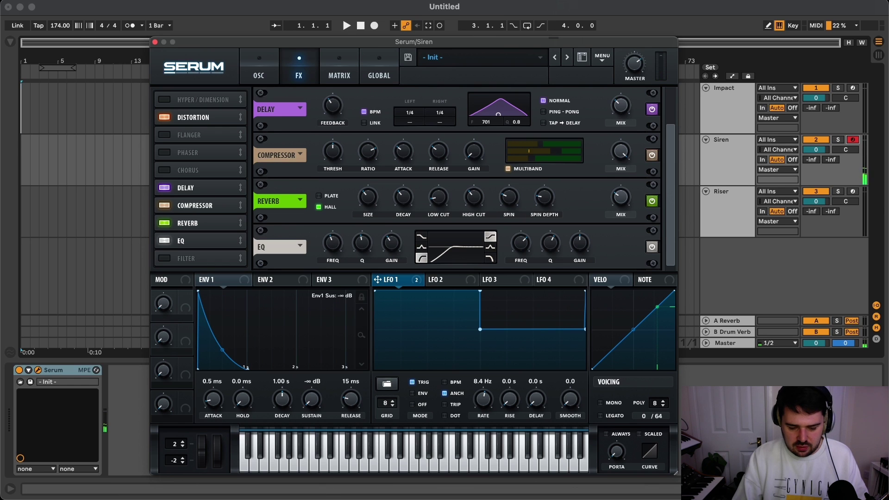
drag(282, 400, 279, 411)
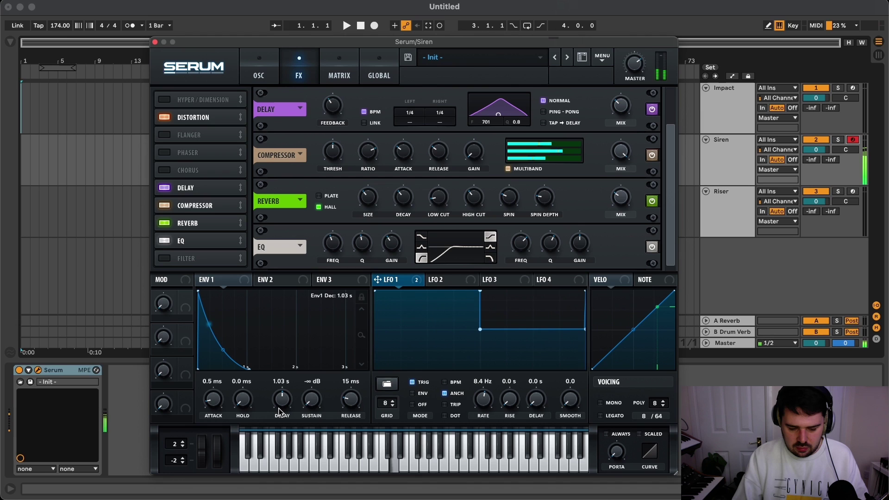
drag(345, 409, 356, 394)
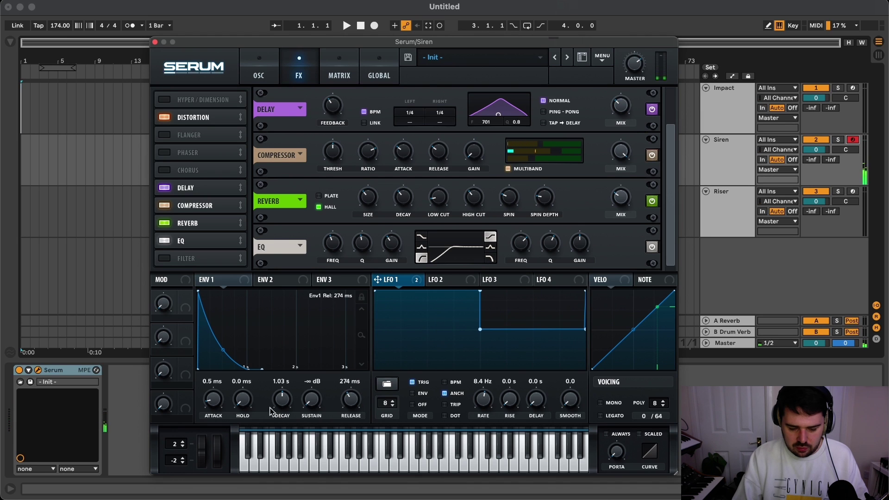
drag(280, 405, 363, 389)
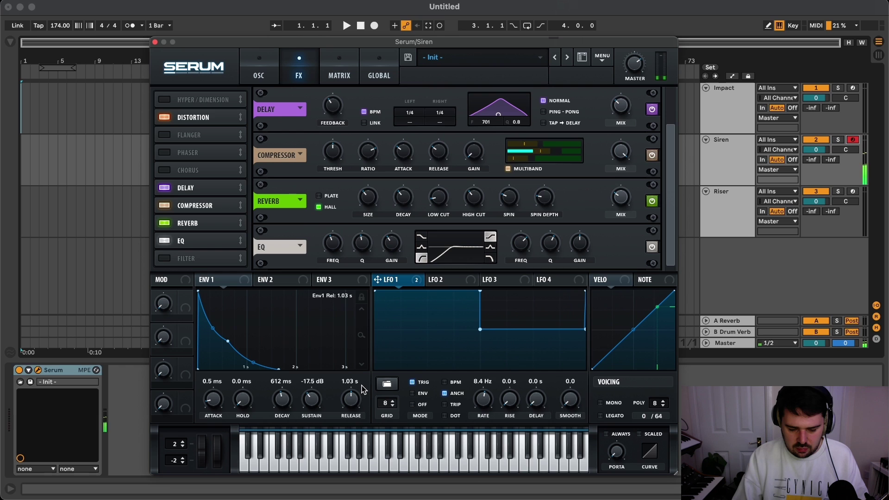
key(z)
key(s)
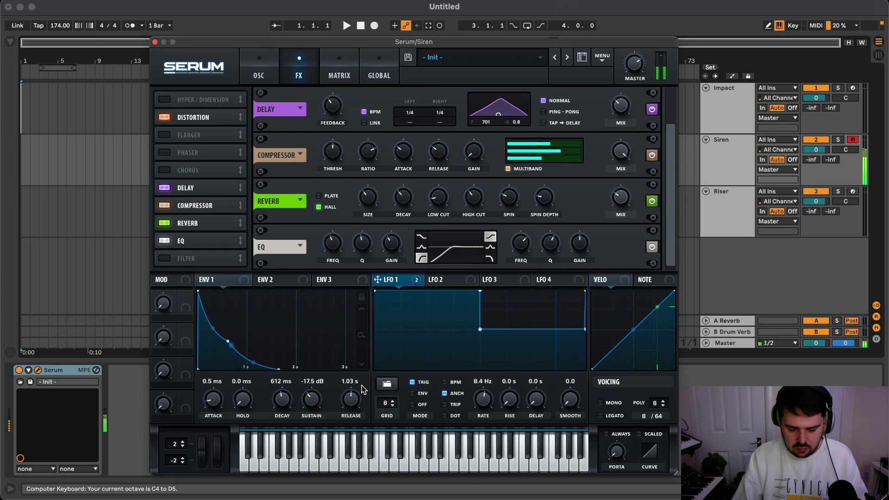
key(s)
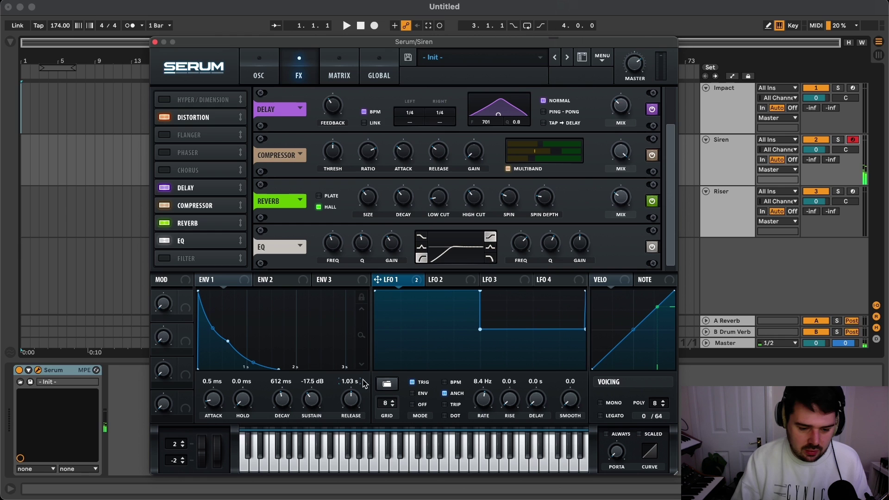
Try a lower cutoff on the siren's Band 12 filter
click(265, 72)
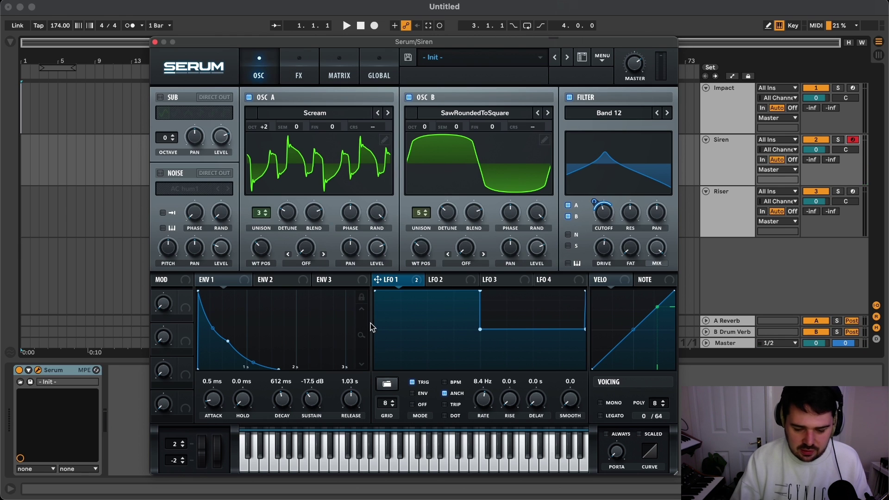
drag(616, 217, 616, 222)
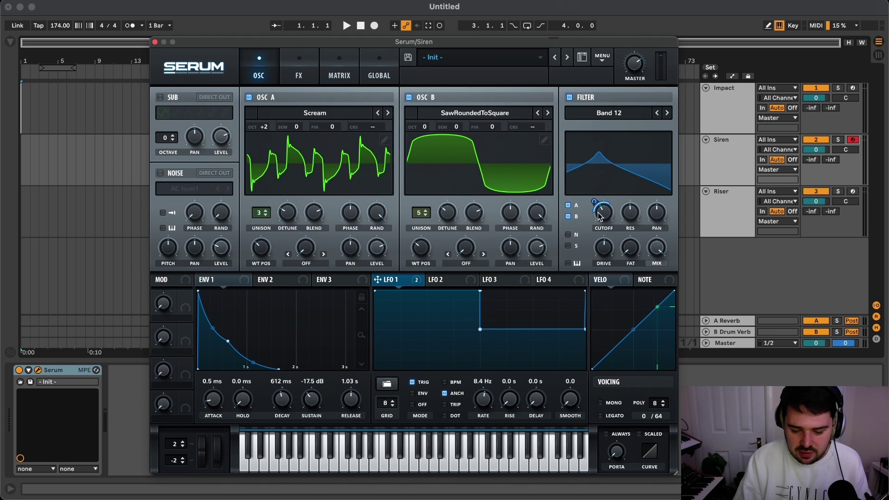
drag(600, 215, 326, 304)
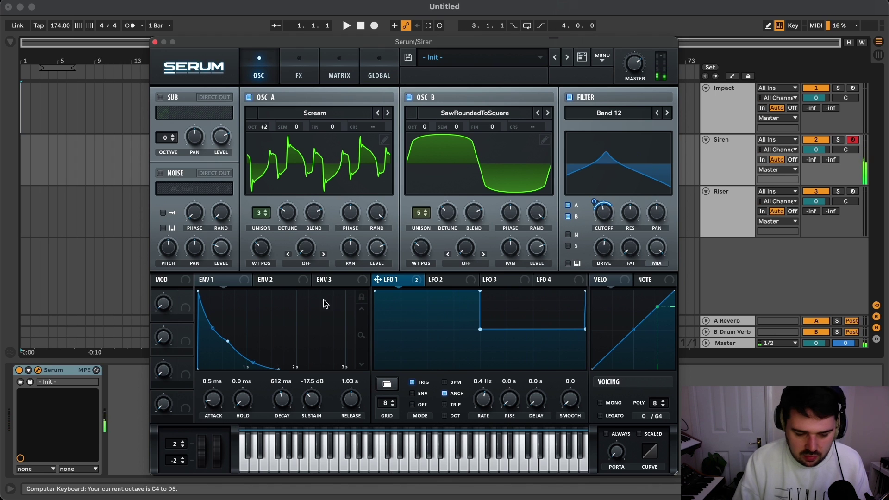
Close the siren's synth window and open Serum on the Riser track, positioning its window over the arrangement
click(155, 42)
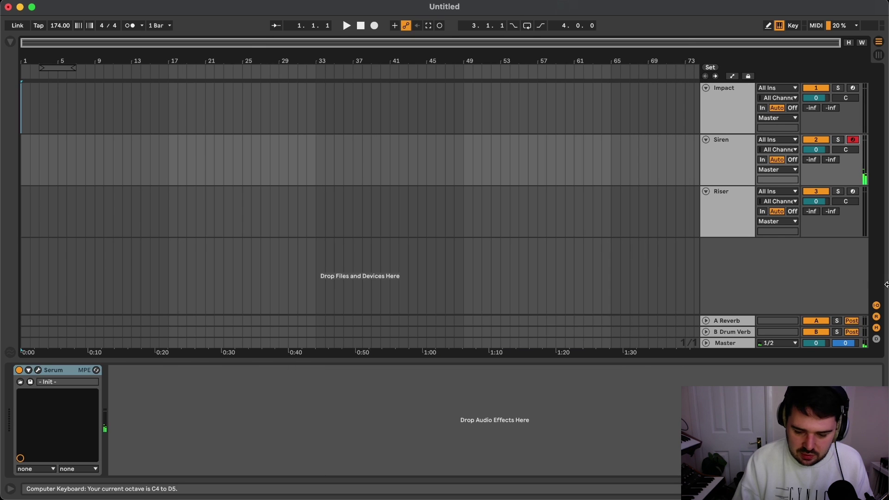
click(718, 206)
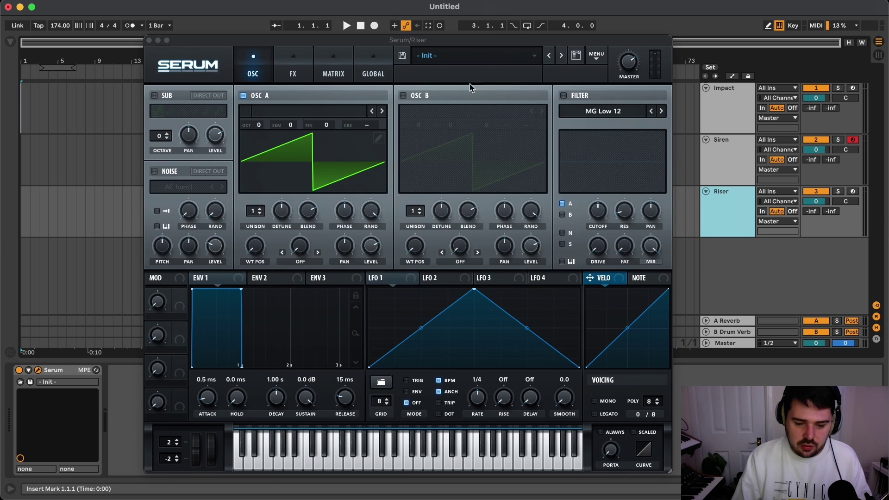
drag(431, 39, 463, 40)
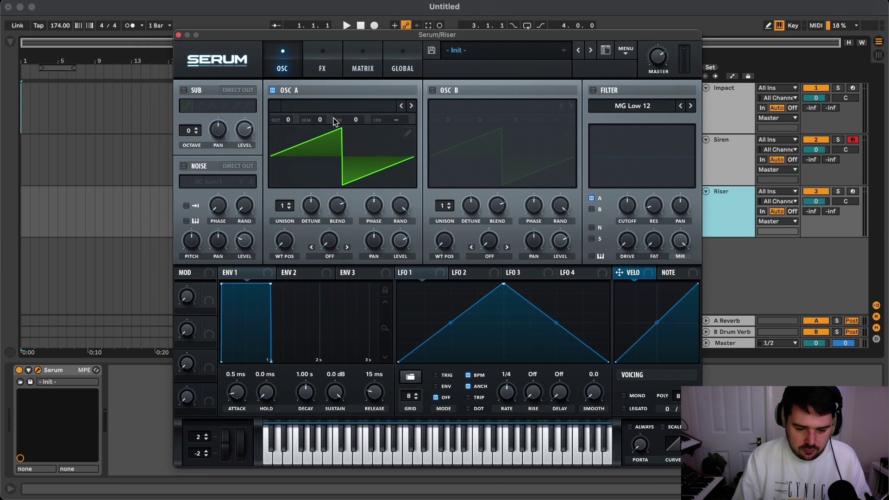
Turn off oscillator A and enable the noise oscillator with the BrightWhite sample
click(273, 90)
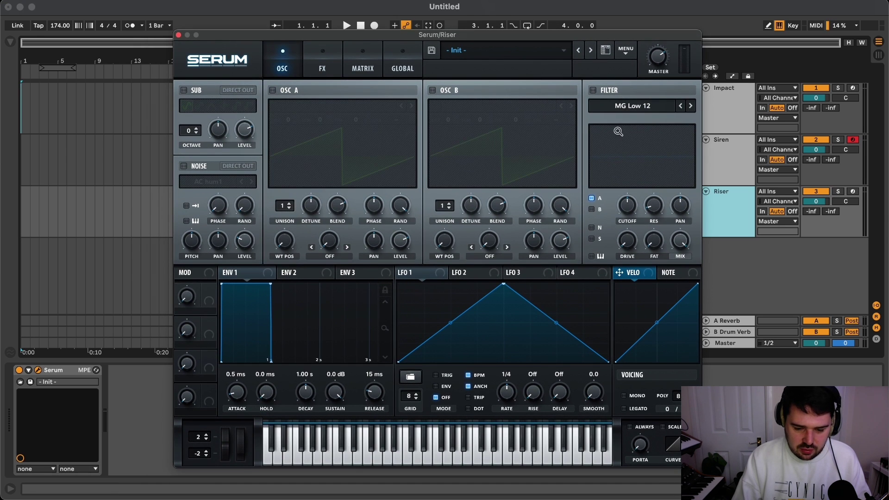
click(184, 166)
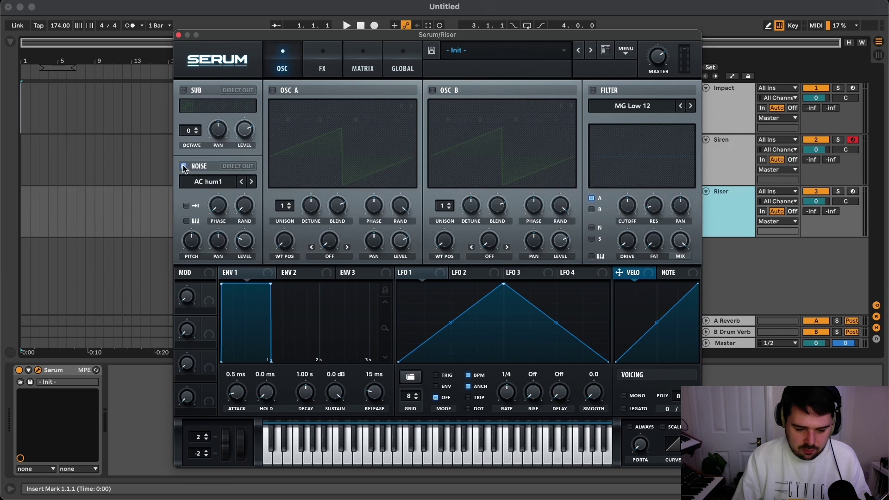
click(220, 179)
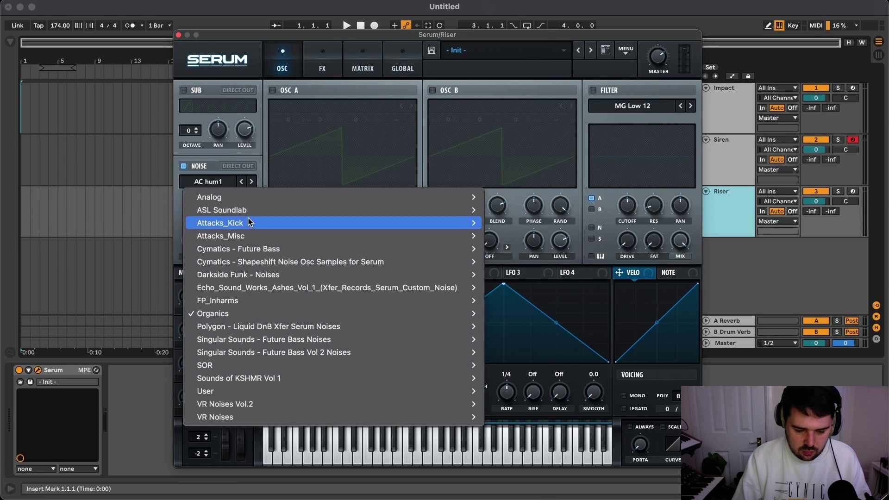
mouse_move(304, 204)
click(511, 250)
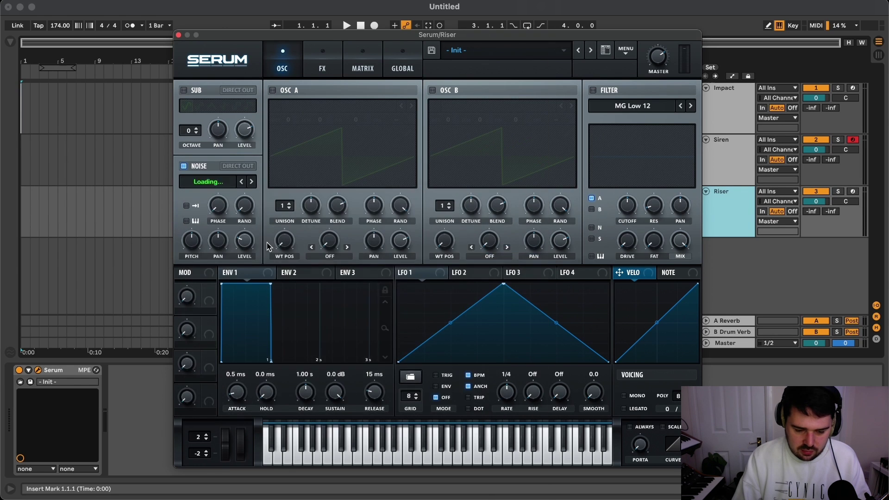
Enable the MG Low 12 filter for the noise oscillator and arm the Riser track for playing
click(593, 90)
click(592, 227)
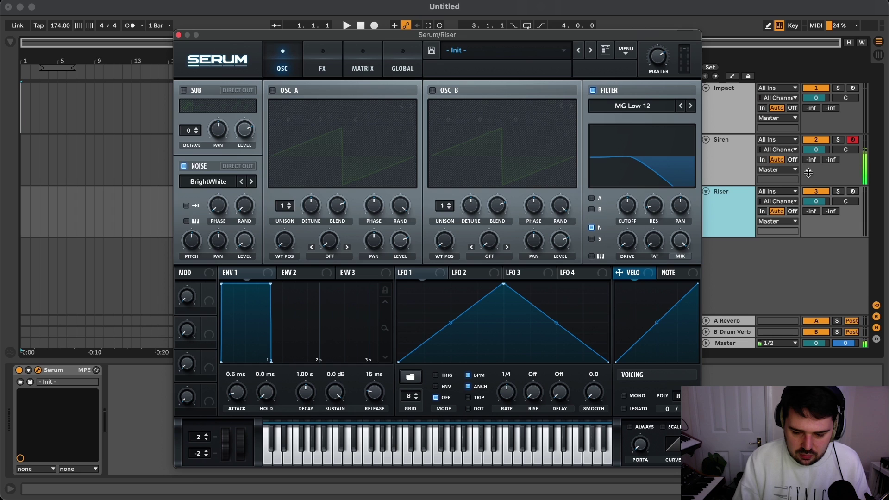
click(855, 192)
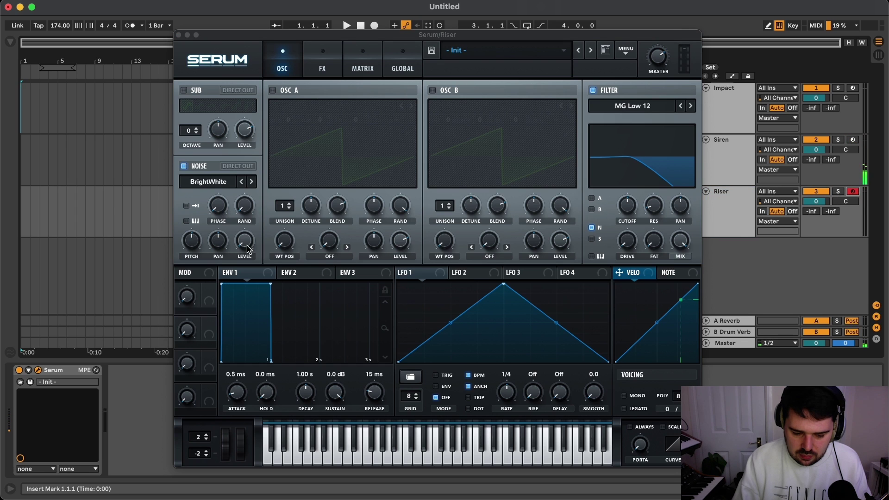
Raise the noise level to about 84%, set the filter resonance to about 49%, and lower the cutoff
drag(246, 242, 254, 140)
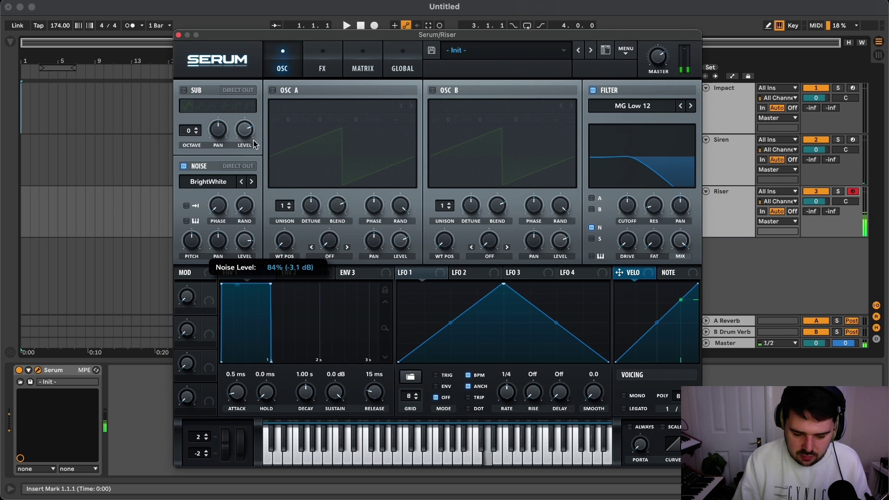
drag(656, 208, 668, 167)
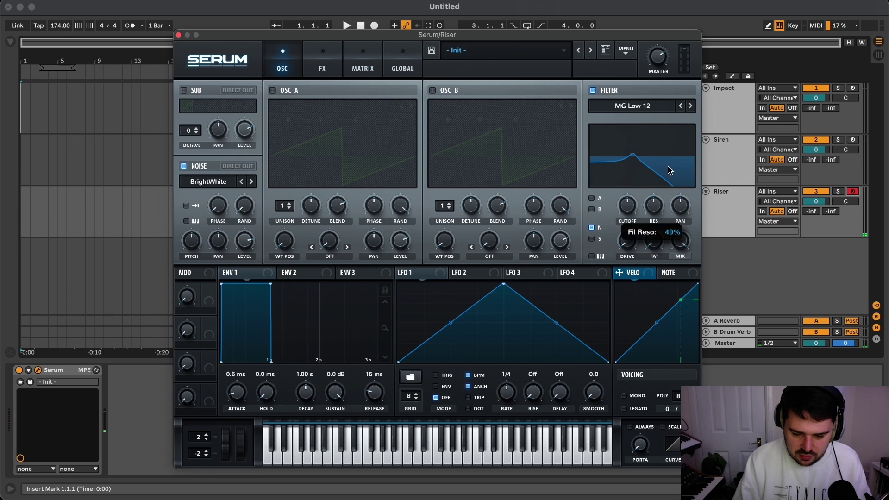
drag(623, 208, 623, 226)
Shape LFO 1 into a single upward-bowed rise with a 2 bar rate in ENV mode
drag(504, 284, 609, 283)
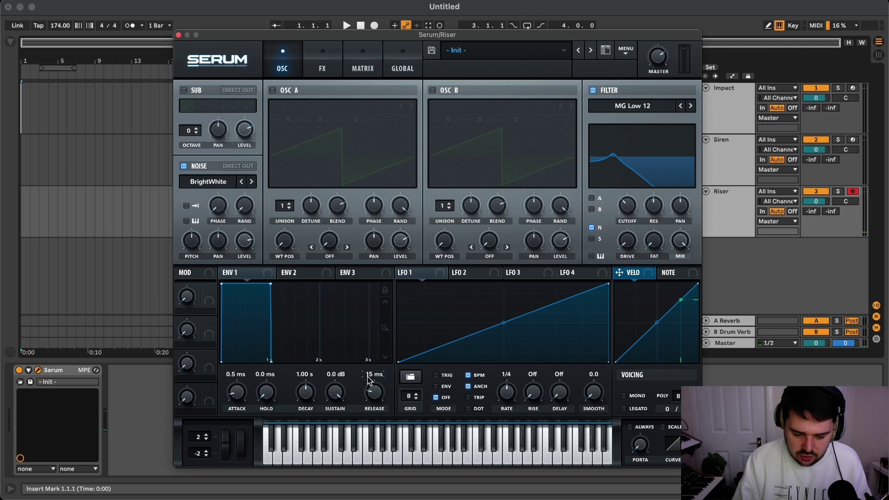
drag(503, 323, 498, 313)
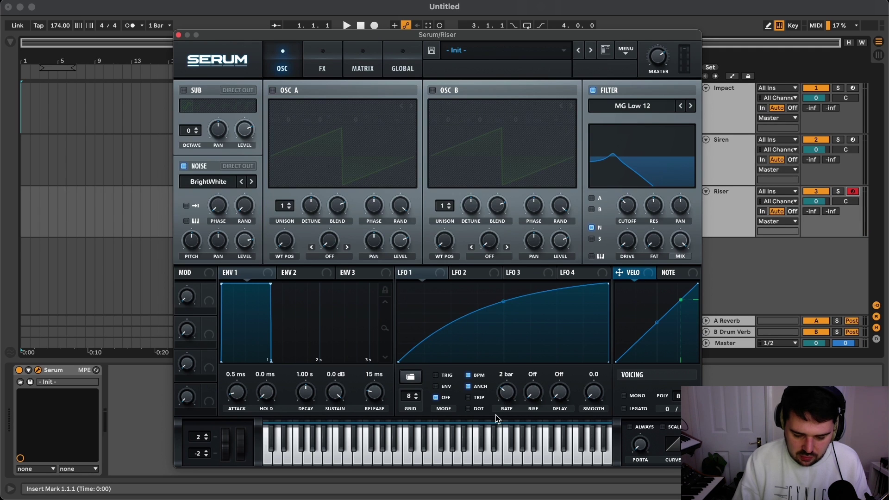
click(436, 386)
Modulate the filter cutoff with LFO 1 at an amount of about 78 and lower the base cutoff
drag(411, 273, 619, 182)
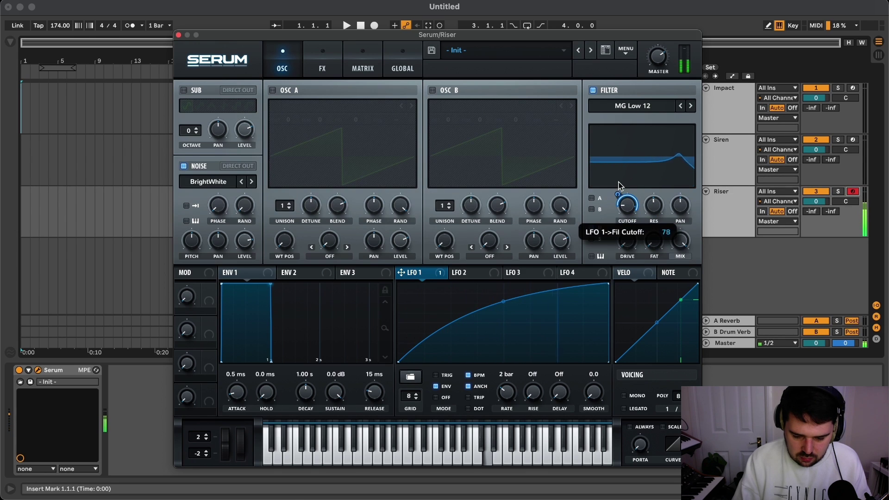
drag(629, 240, 629, 203)
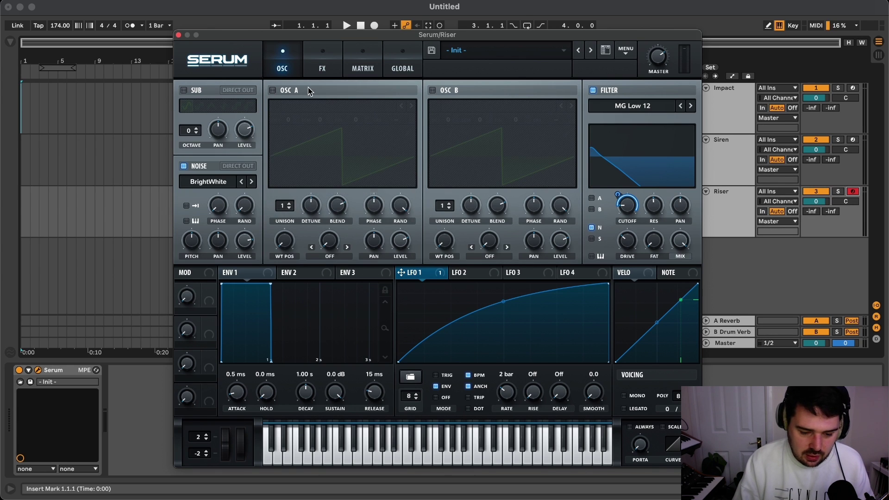
Enable oscillator A through the filter at octave -1, with 12 unison voices, reduced detune and a lower level
click(273, 91)
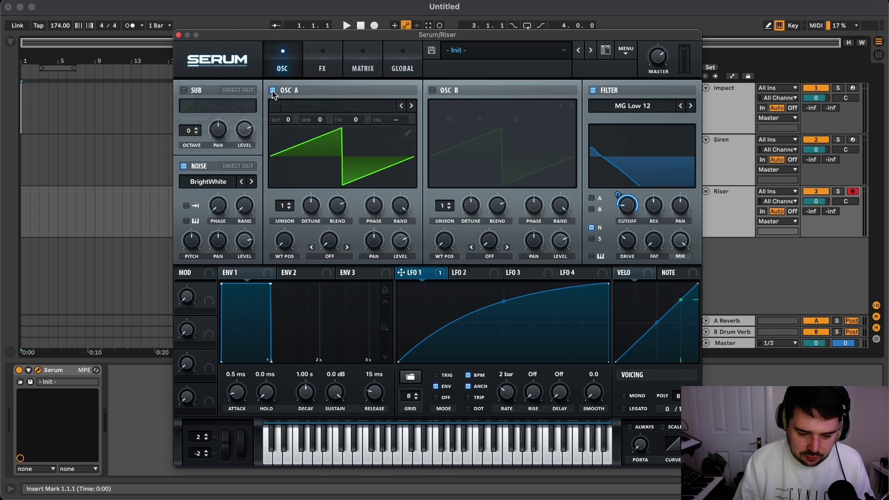
click(399, 60)
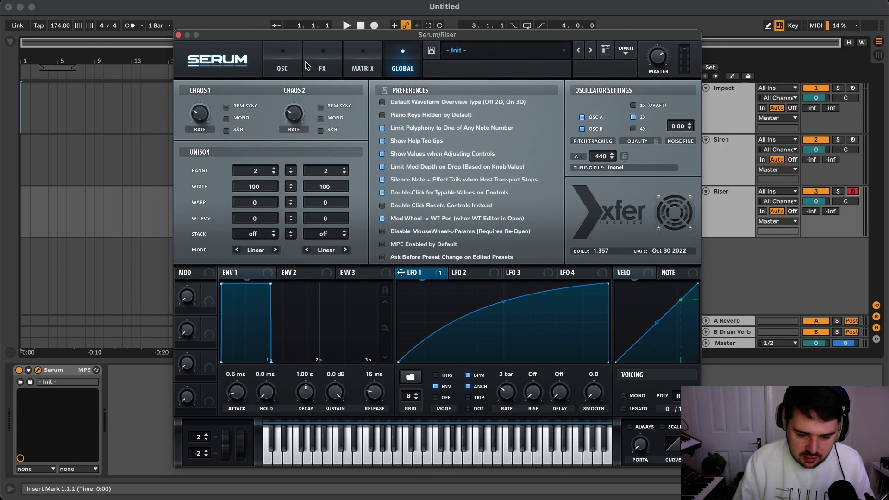
click(292, 65)
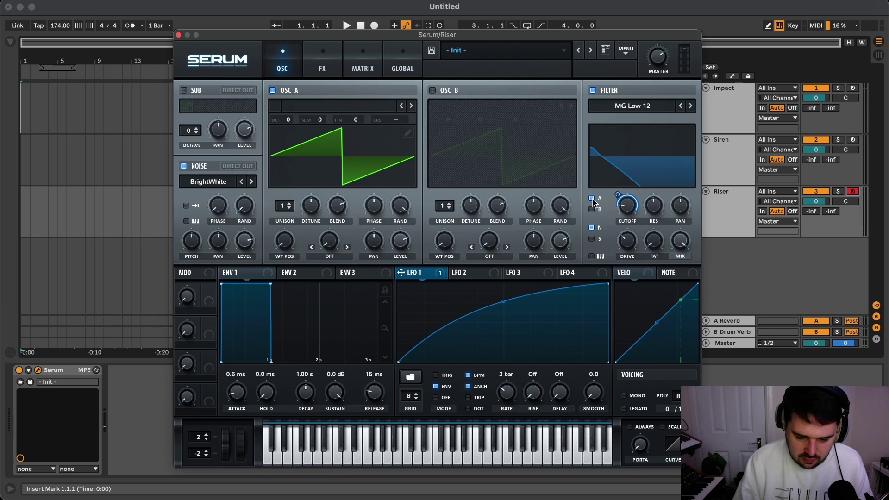
mouse_move(288, 120)
mouse_down()
mouse_move(288, 145)
mouse_move(288, 126)
mouse_up()
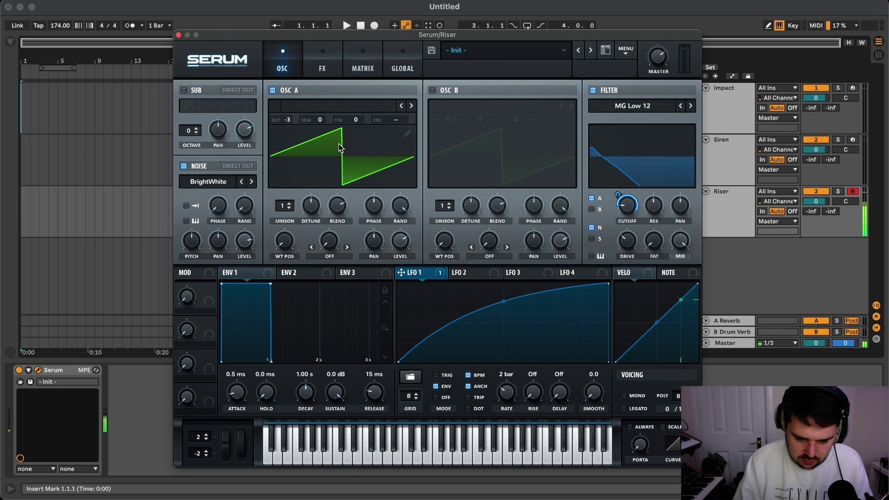
drag(283, 205, 320, 225)
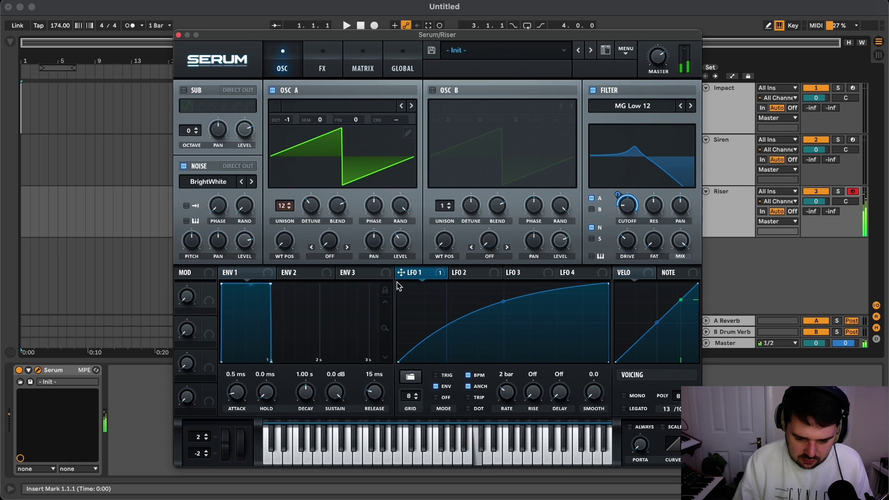
Route Chaos 1 to oscillator A's volume in the modulation matrix with a small positive amount
click(405, 65)
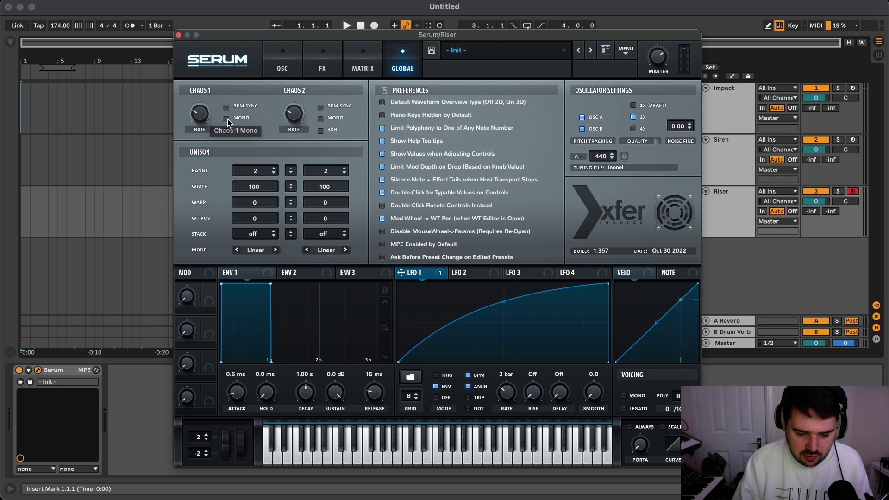
click(362, 64)
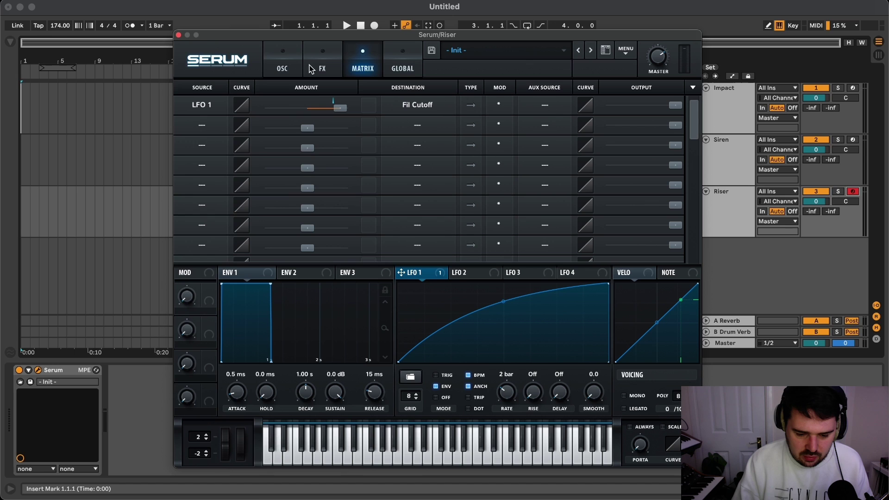
click(200, 120)
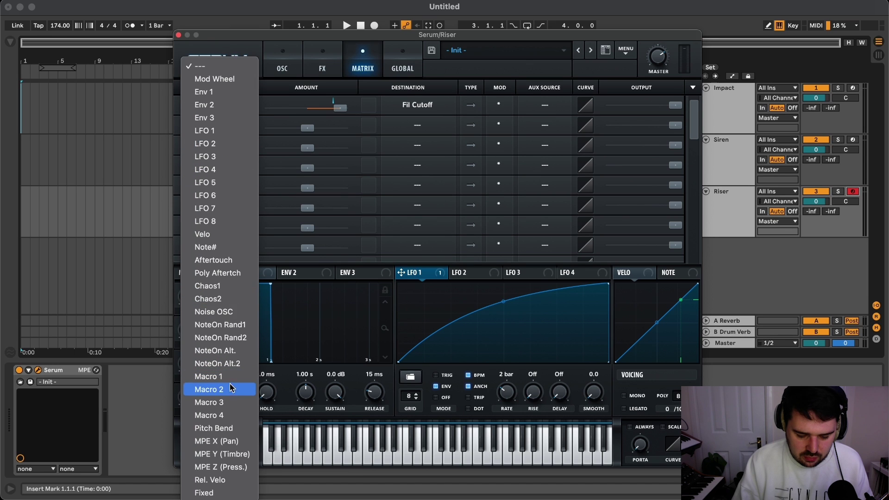
click(227, 286)
click(411, 125)
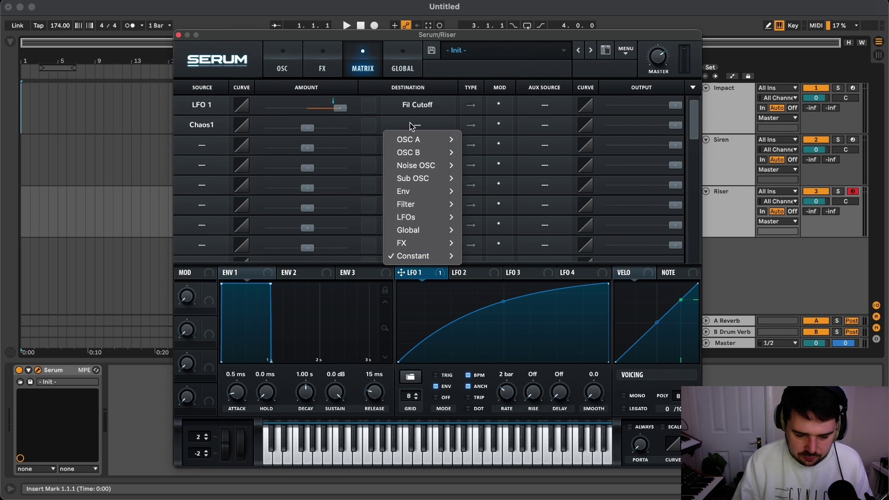
mouse_move(424, 141)
click(479, 141)
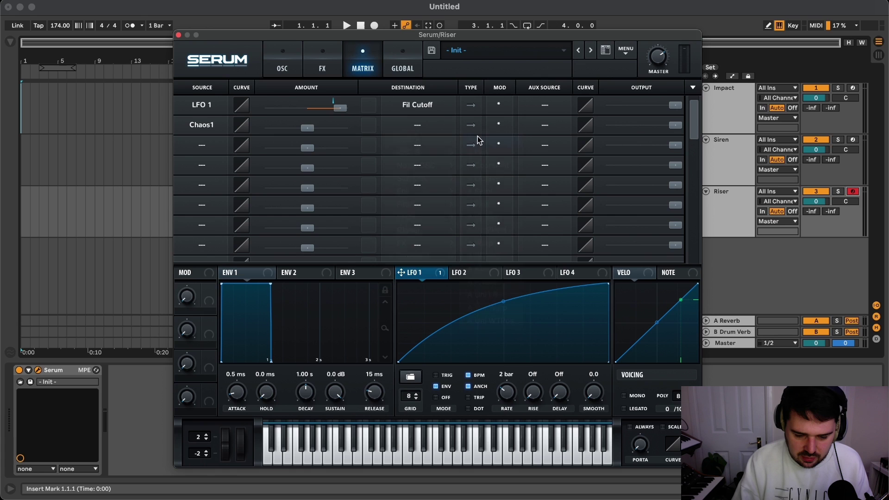
mouse_move(332, 125)
mouse_down()
mouse_move(315, 127)
mouse_move(329, 131)
mouse_up()
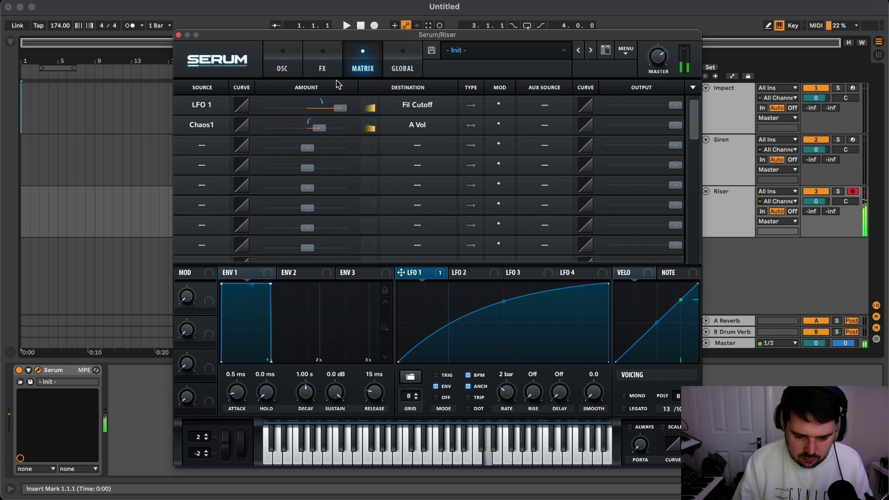
Set Chaos 1 to Mono and S&H without BPM sync, at a rate of about 22.7 Hz
click(396, 60)
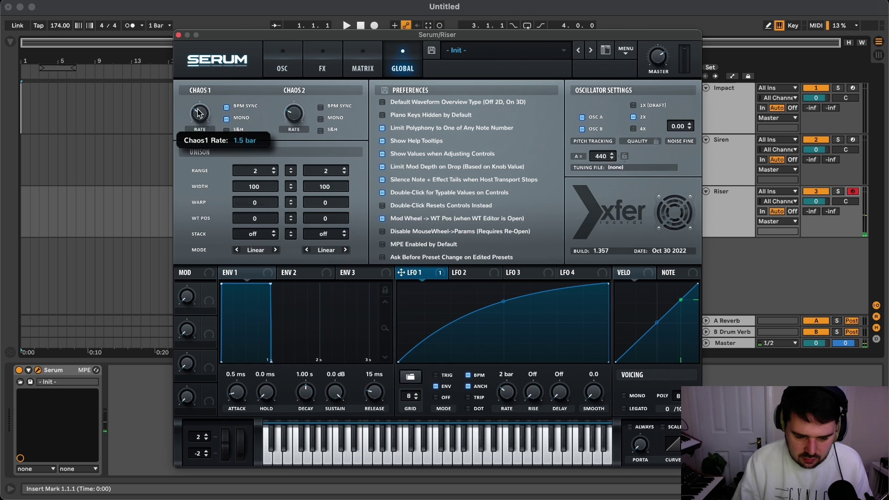
drag(203, 115, 202, 91)
click(226, 131)
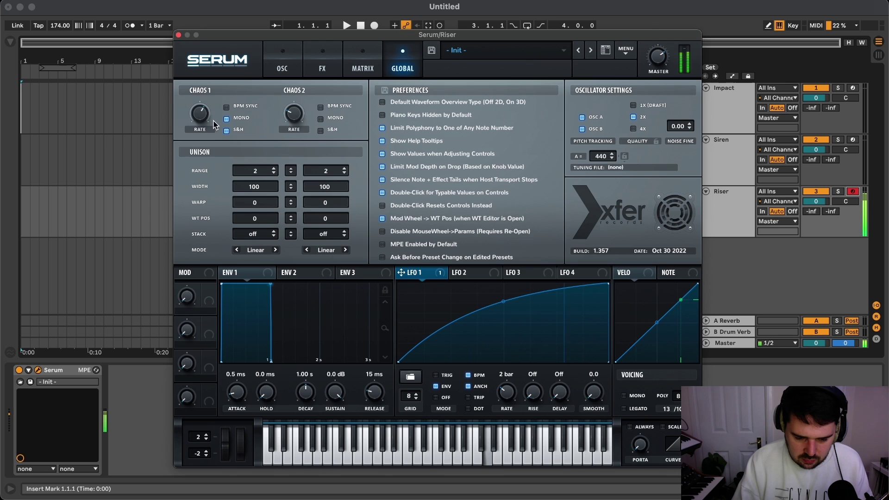
drag(208, 121, 206, 111)
scroll(207, 114, down, 5)
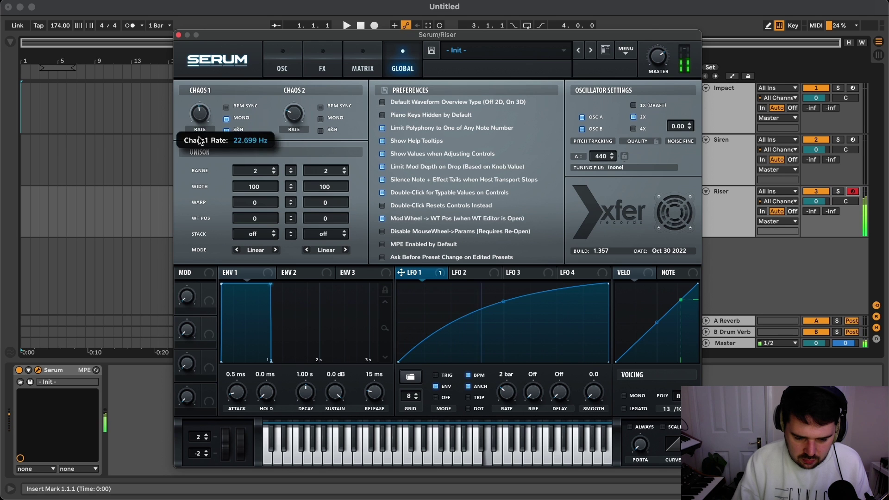
Turn off the noise oscillator and increase the Chaos 1 modulation amount on oscillator A's volume
click(284, 60)
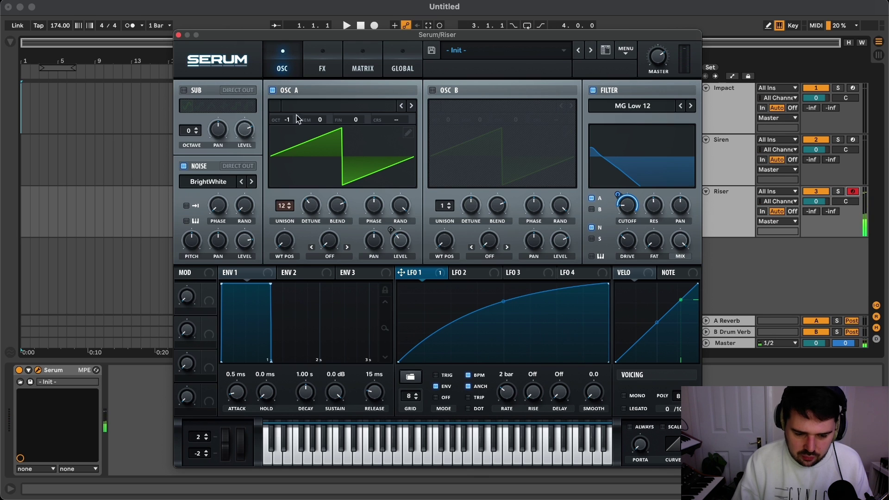
click(184, 166)
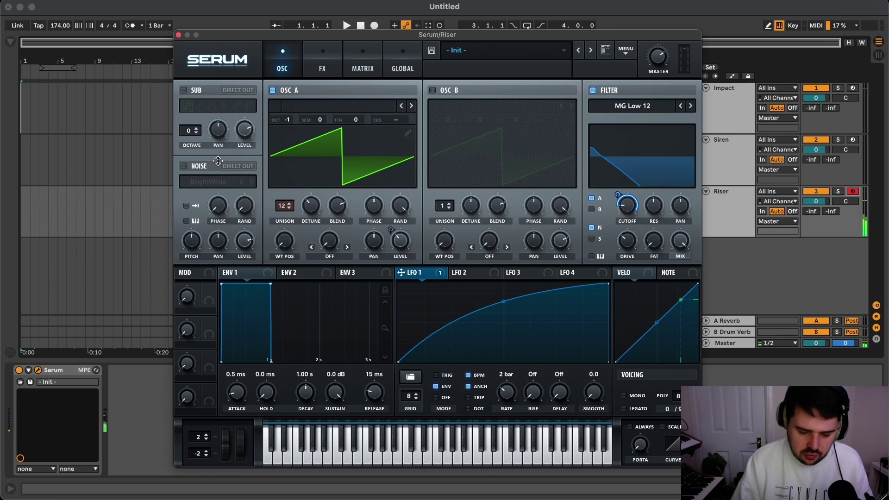
click(402, 69)
click(363, 68)
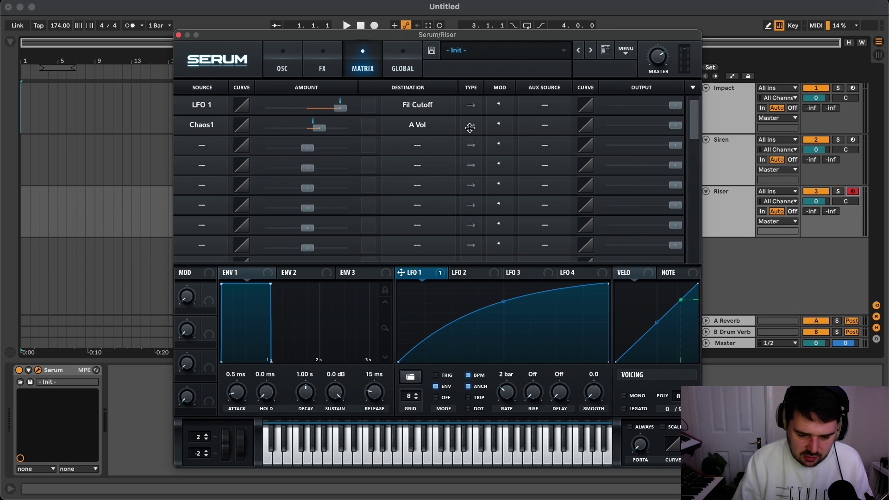
drag(314, 120, 326, 131)
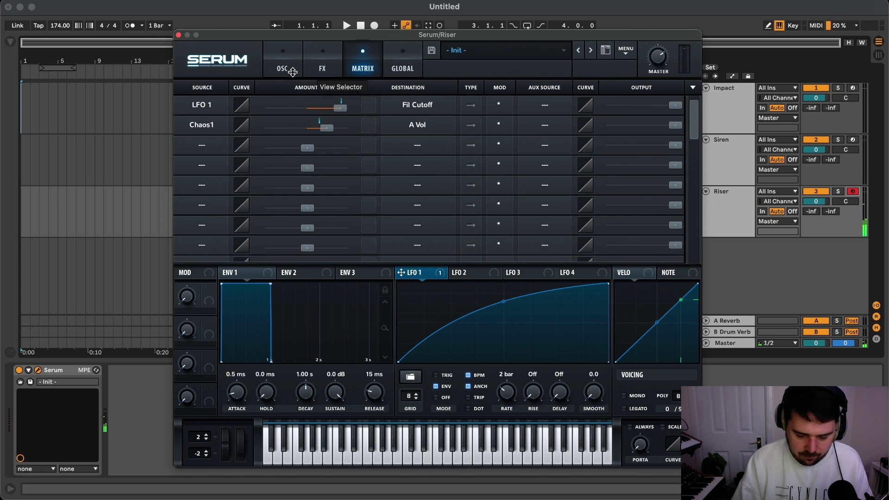
Route Chaos 2 to oscillator A's coarse pitch in the modulation matrix and raise the Chaos 2 rate
click(216, 144)
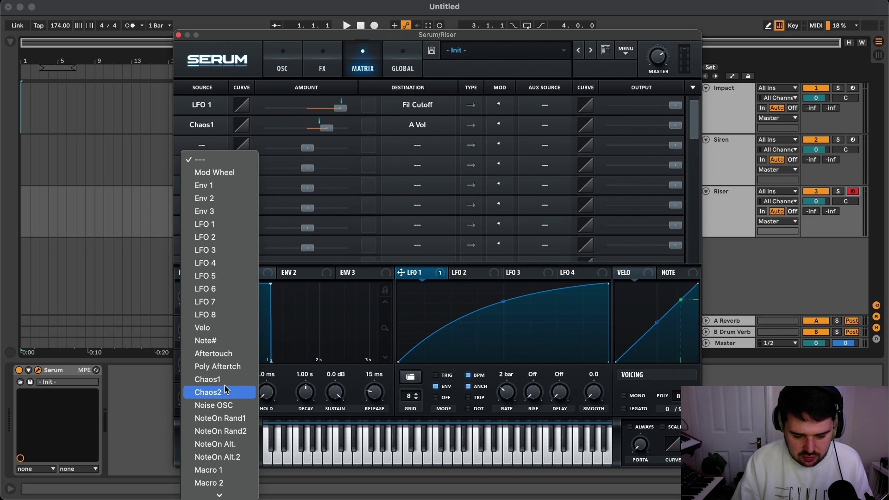
click(384, 149)
click(417, 145)
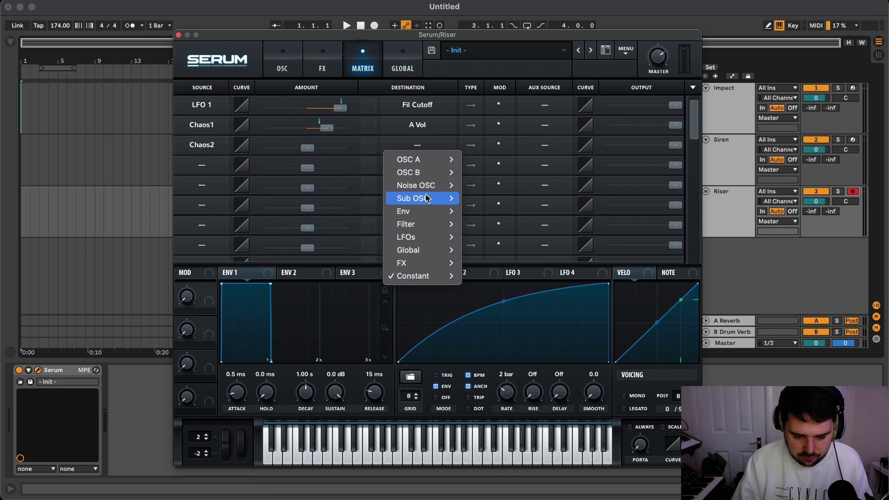
mouse_move(426, 159)
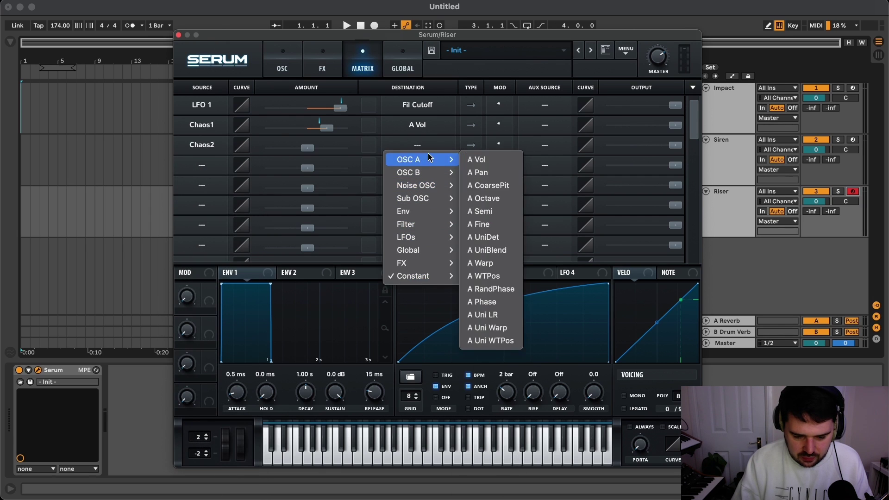
click(490, 185)
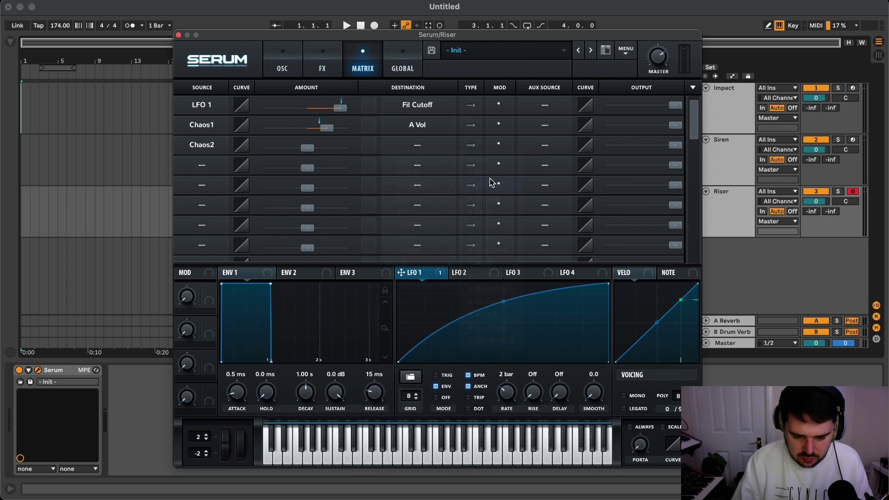
click(402, 68)
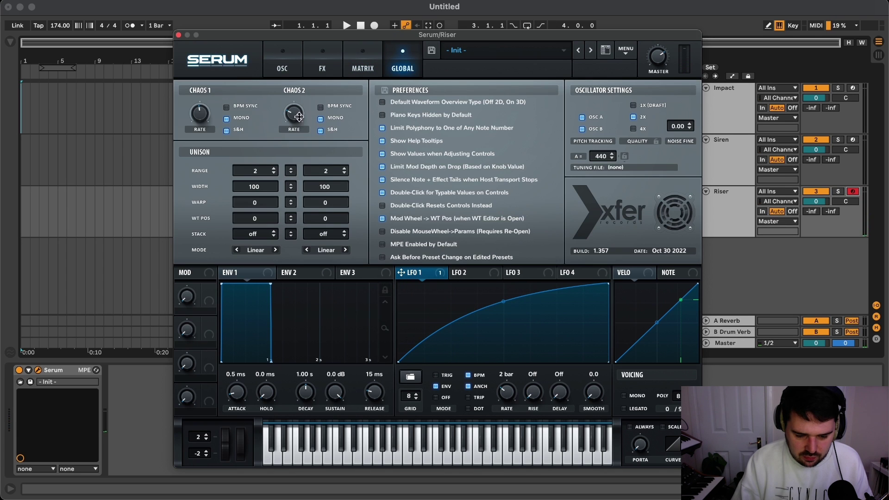
drag(299, 116, 298, 106)
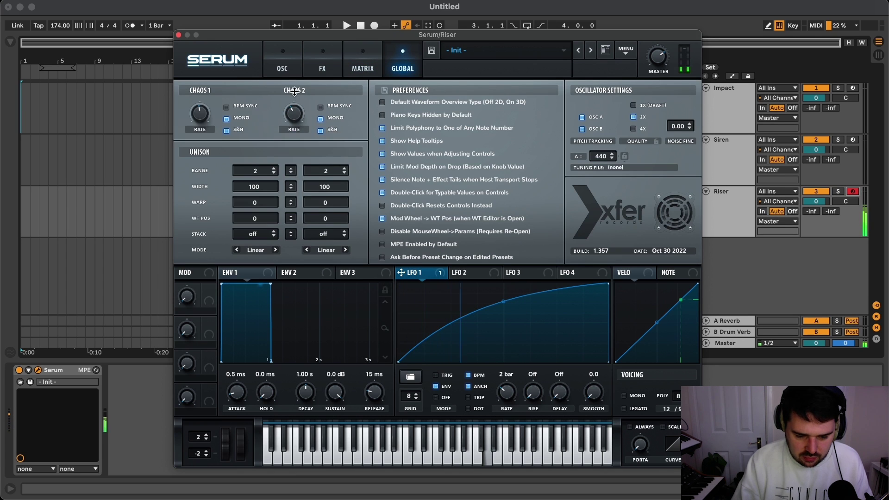
Set the Chaos 2 amount on oscillator A's coarse pitch to about 27 and turn the noise oscillator back on
click(366, 60)
mouse_move(311, 148)
mouse_down()
mouse_move(332, 148)
mouse_move(315, 149)
mouse_up()
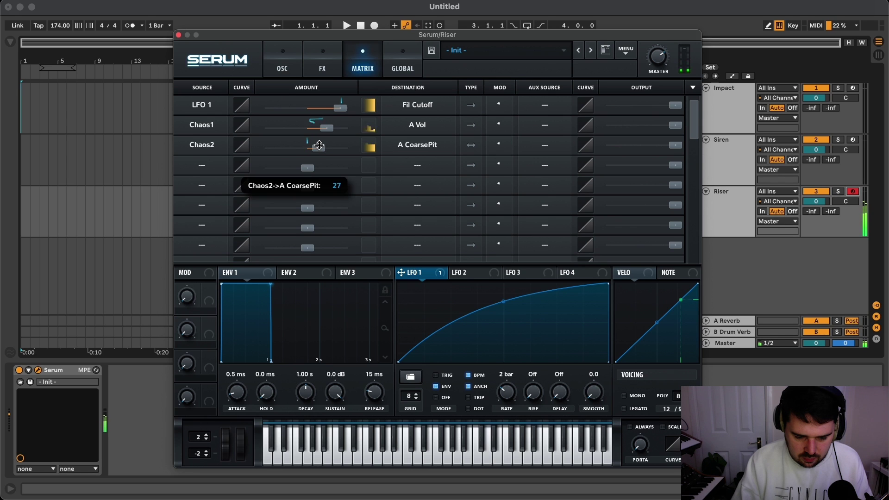
click(282, 61)
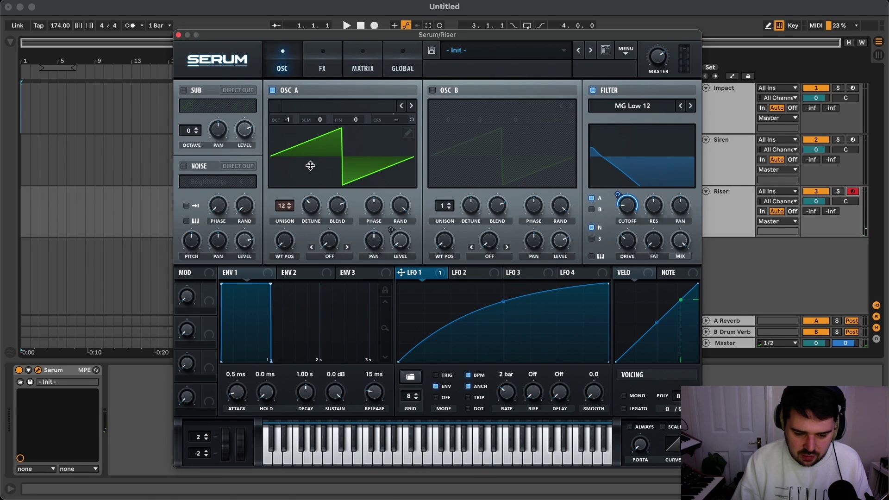
click(184, 165)
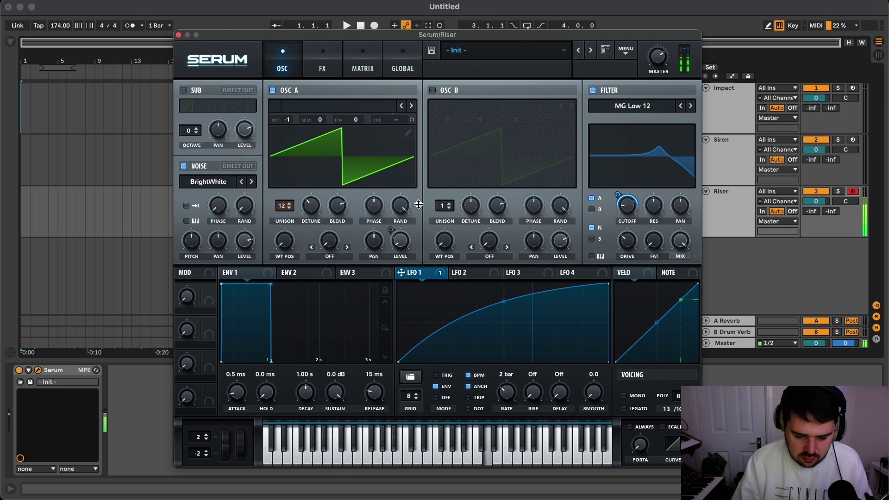
Assign LFO 1 as the aux source of the Chaos 1 and Chaos 2 routings and increase the Chaos 2 amount
click(363, 65)
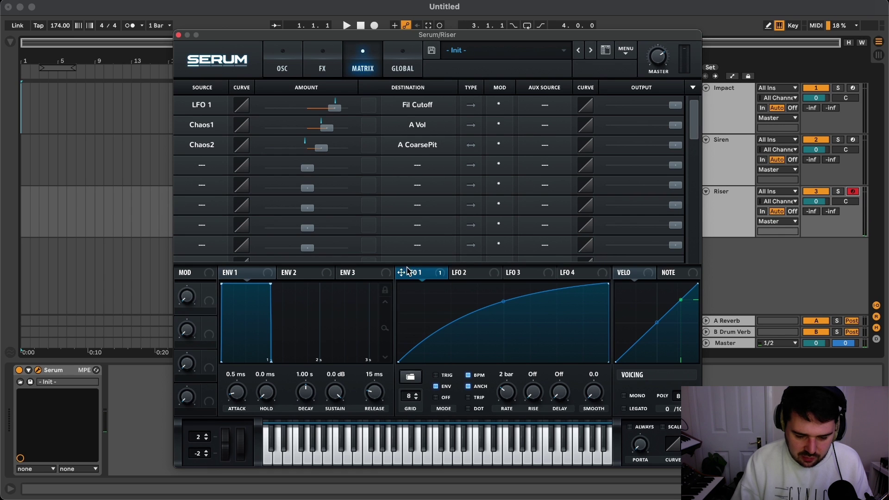
drag(409, 271, 547, 125)
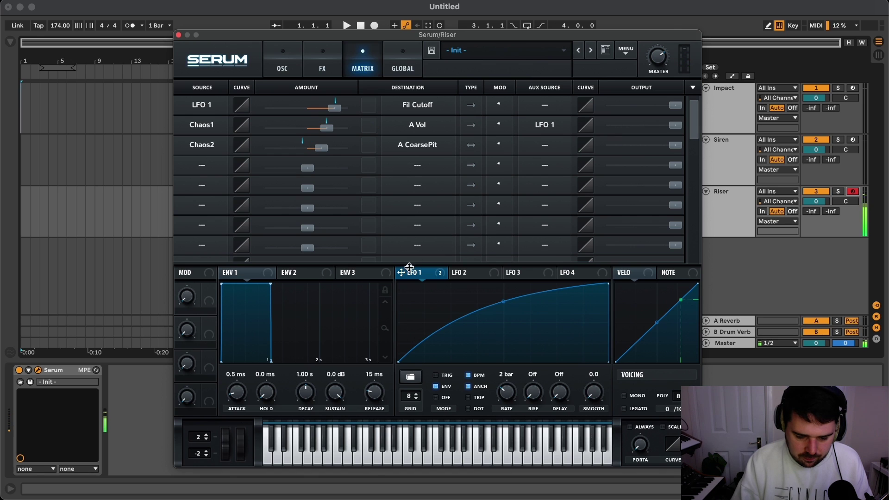
drag(401, 272, 582, 133)
drag(320, 148, 336, 147)
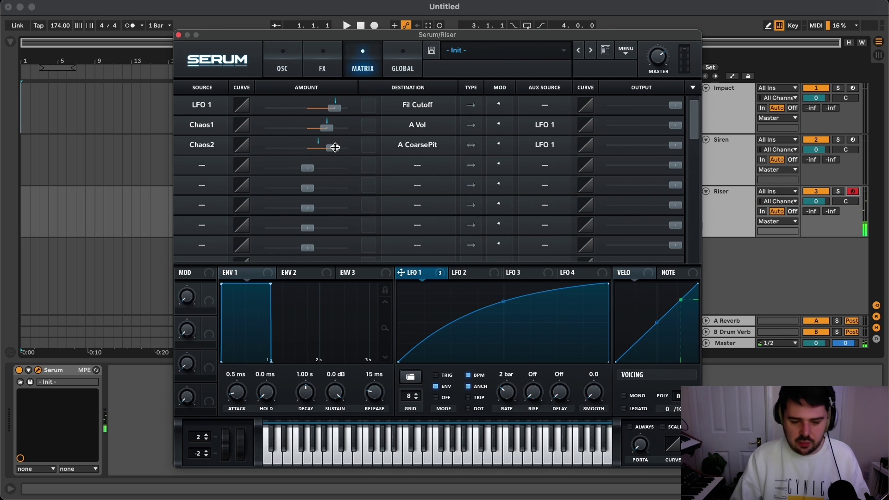
Reduce the Chaos 1 modulation amount on oscillator A's volume
click(292, 67)
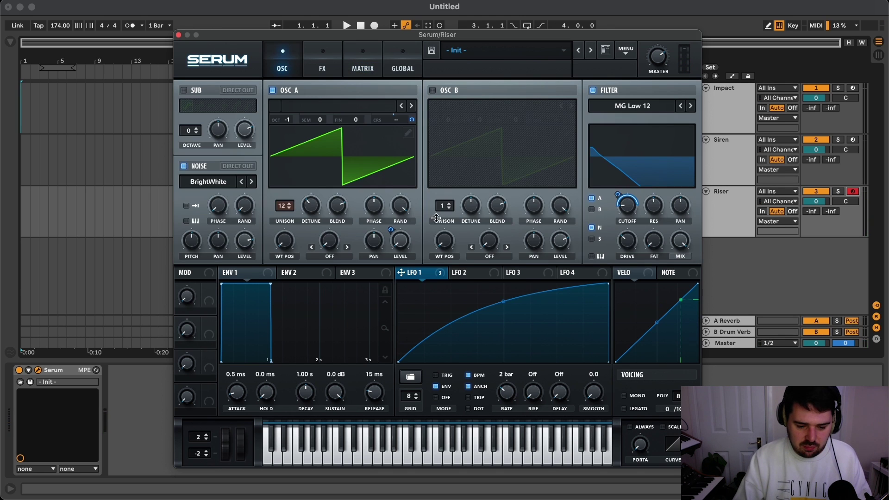
click(372, 52)
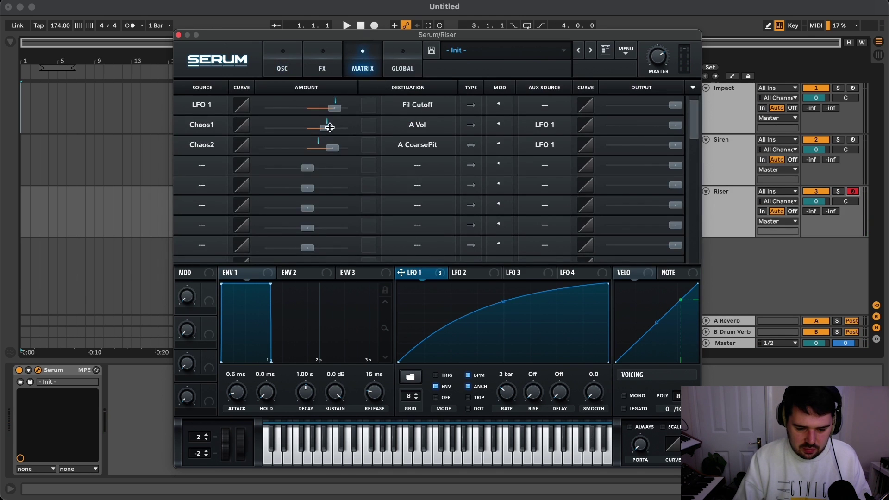
drag(330, 128, 315, 127)
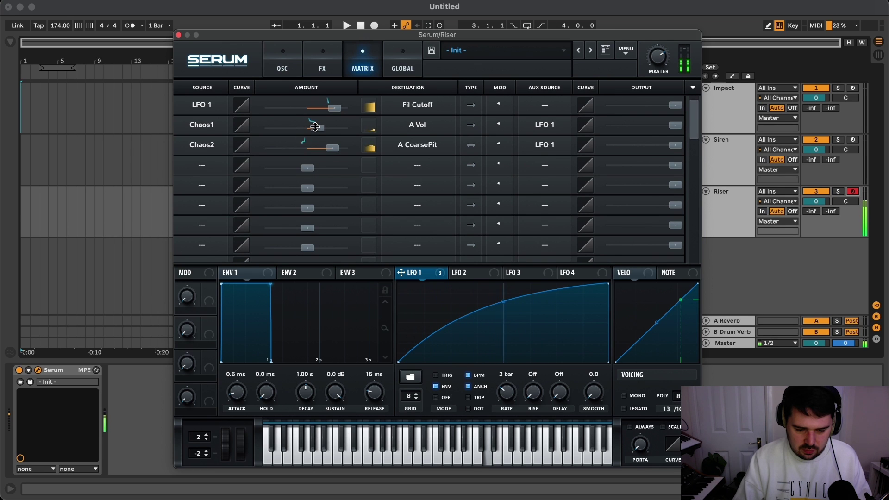
Load the analog Basic Shapes wavetable into oscillator A
click(292, 70)
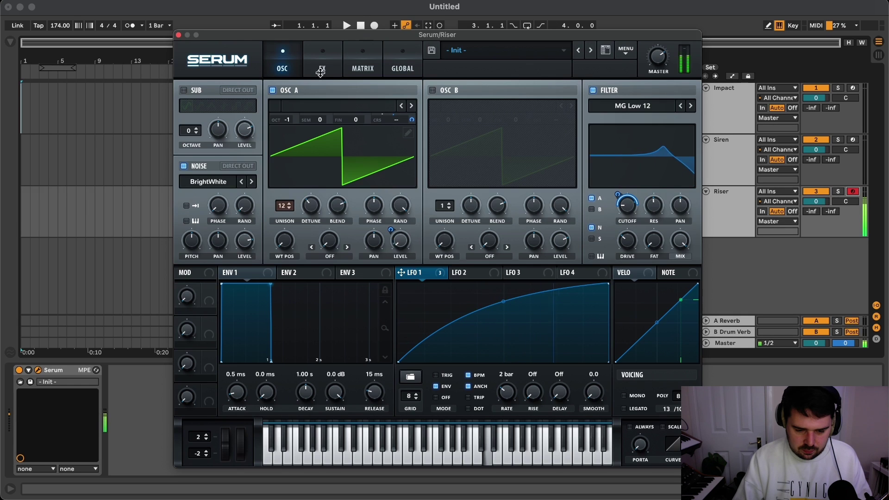
click(324, 107)
mouse_move(333, 134)
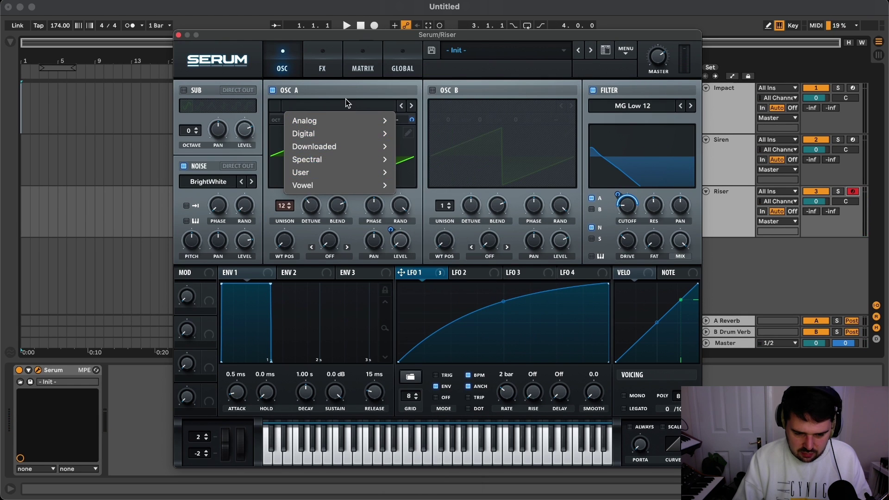
click(329, 106)
click(329, 106)
mouse_move(319, 119)
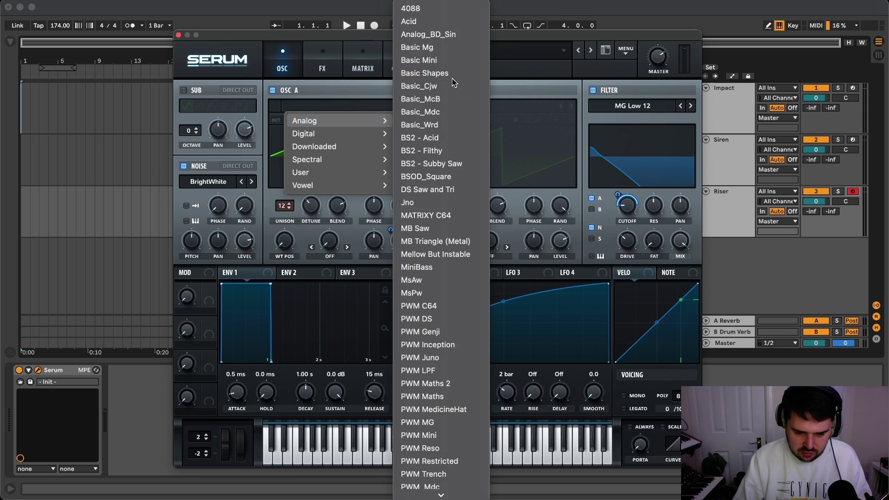
click(452, 77)
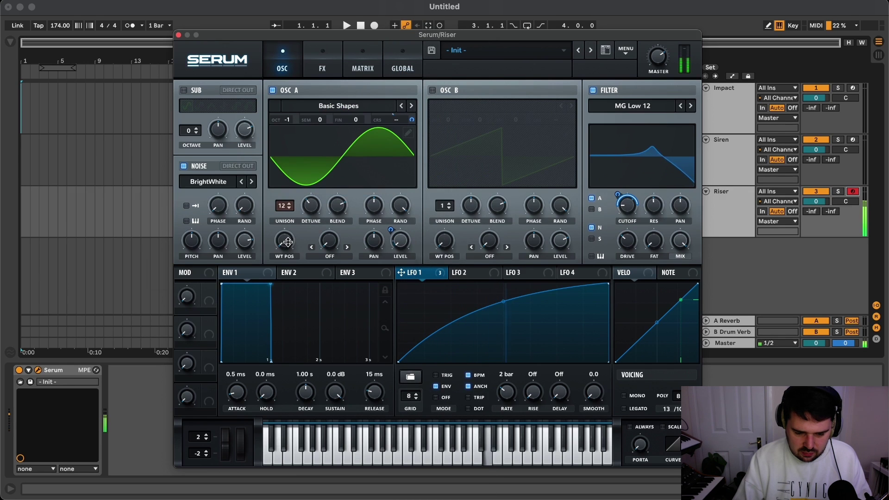
Audition oscillator A with the noise oscillator muted, restore the noise and set oscillator A's unison to 7 voices
click(184, 167)
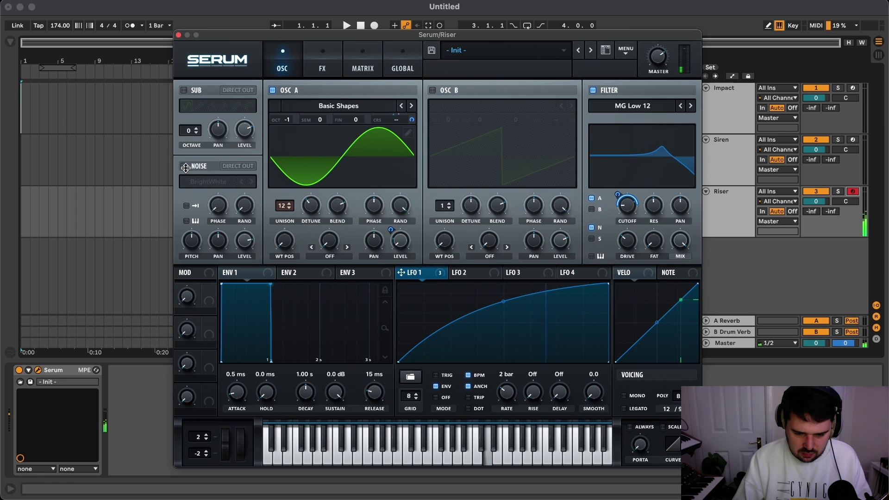
click(185, 168)
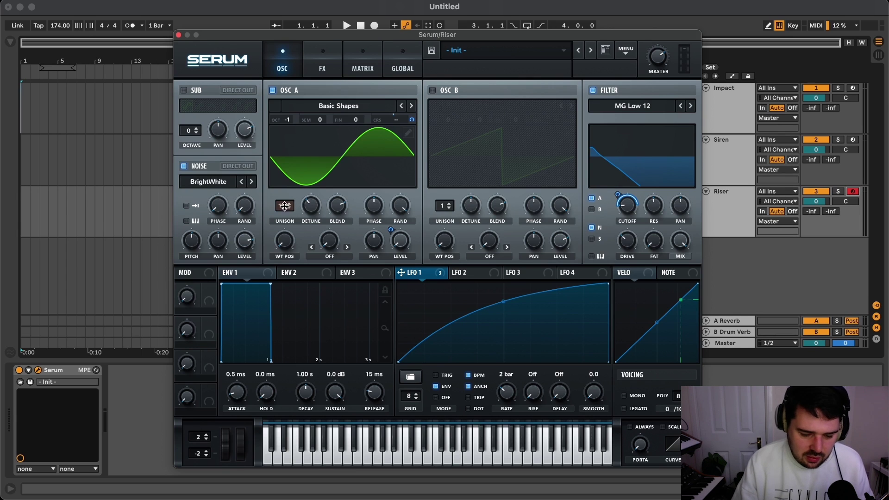
drag(283, 206, 286, 254)
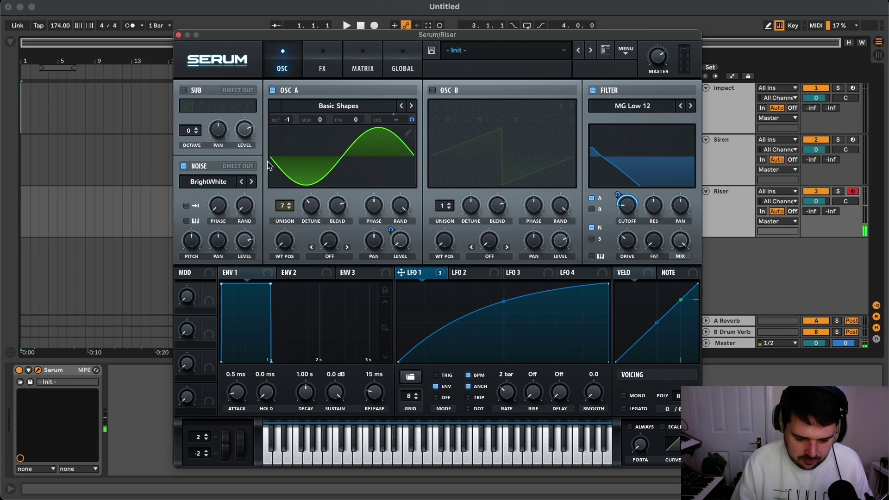
Enable the distortion effect in Downsample mode with the drive at about 16%
click(317, 63)
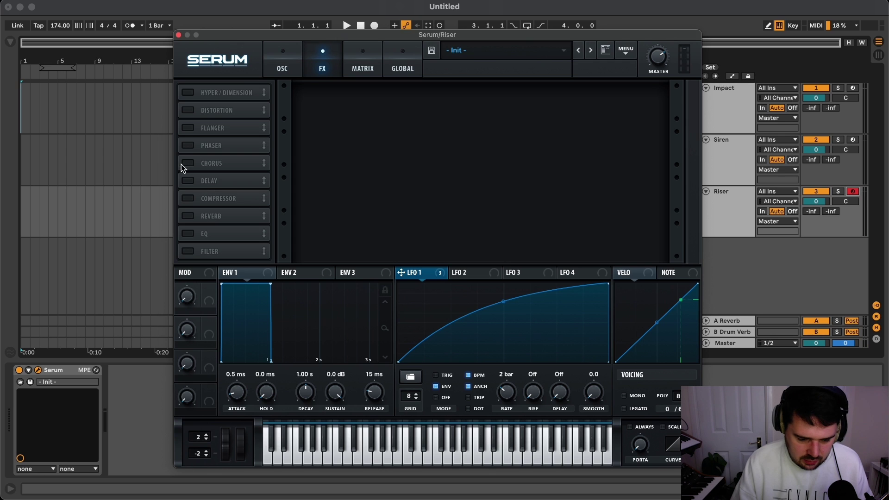
click(189, 110)
click(348, 104)
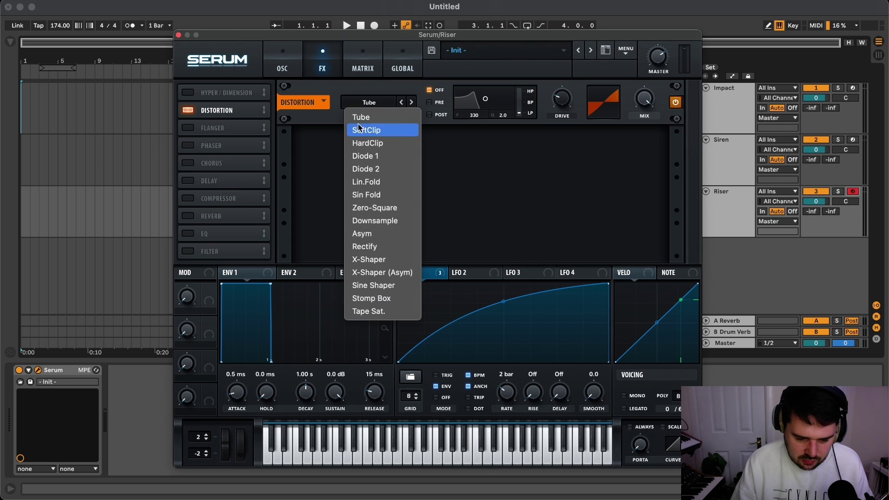
click(388, 221)
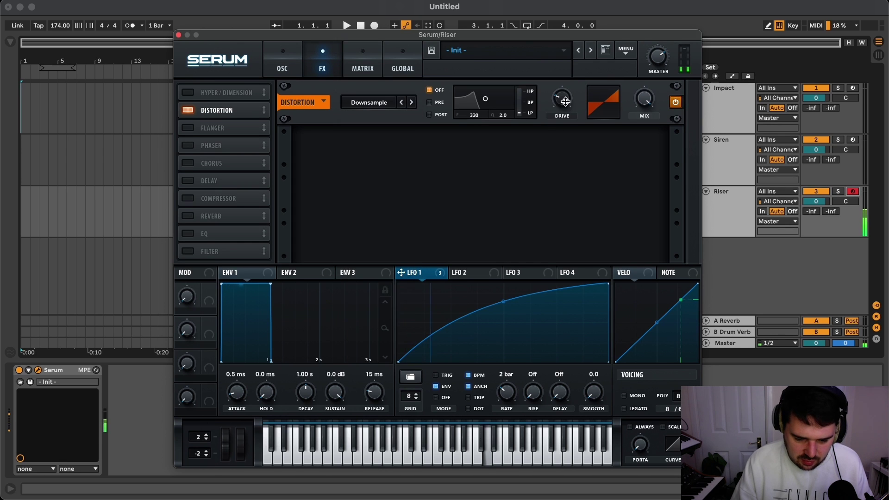
drag(562, 101, 563, 106)
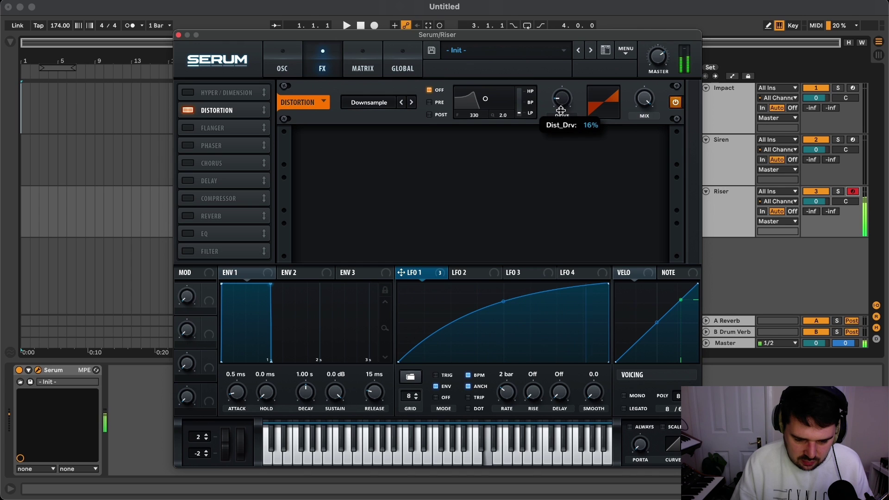
Modulate the distortion mix with LFO 1 at a 4 bar rate and set the distortion drive to about 31%
drag(401, 273, 639, 101)
drag(567, 98, 569, 89)
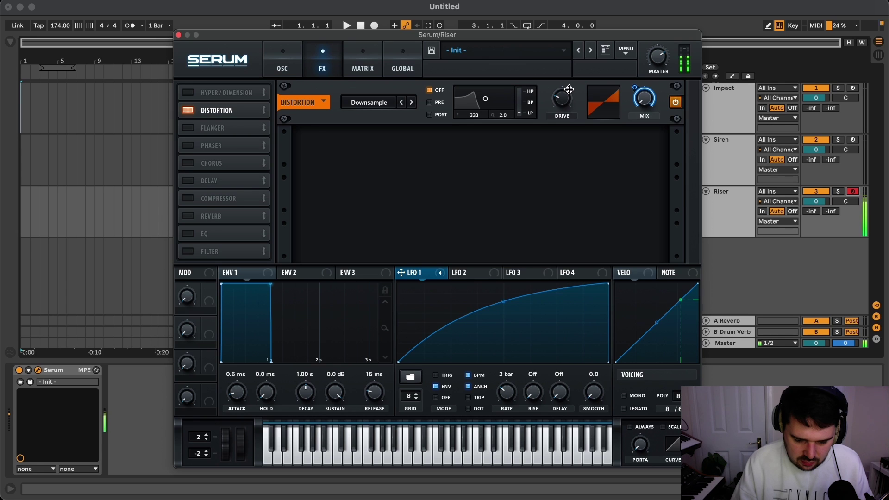
key(f)
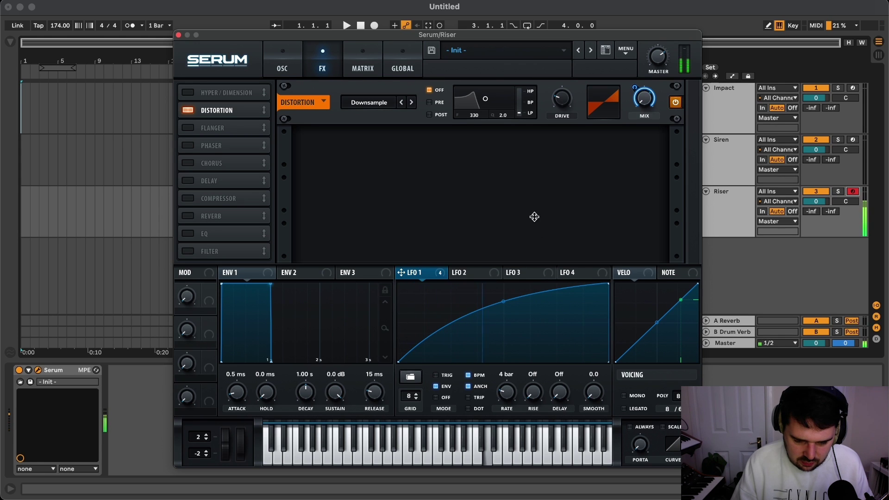
mouse_move(566, 91)
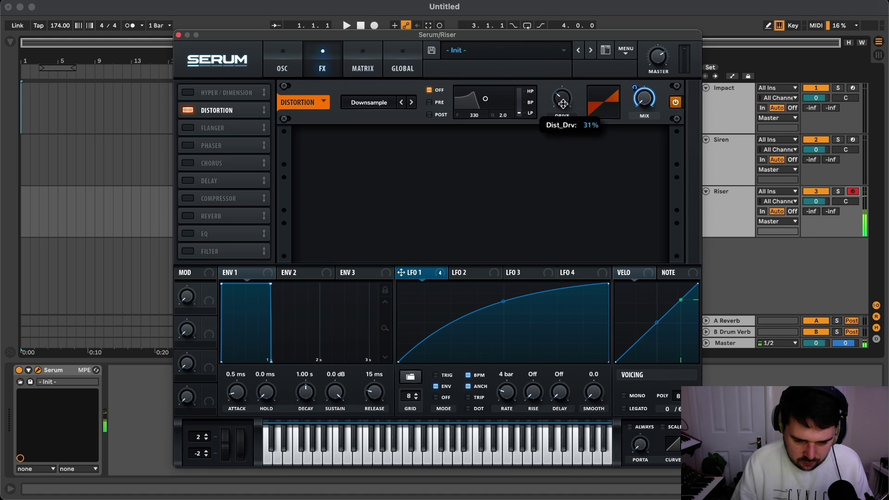
Try the compressor effect, turn it back off and enable the Hall reverb instead
click(186, 201)
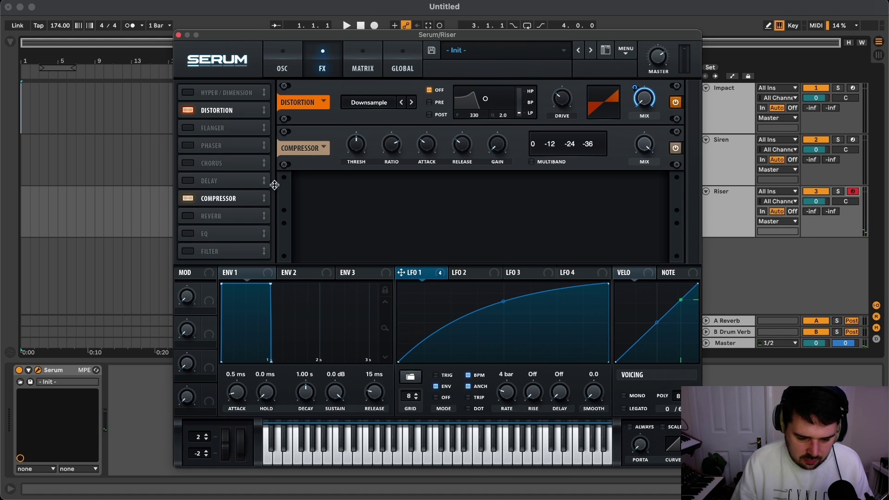
click(188, 199)
click(188, 216)
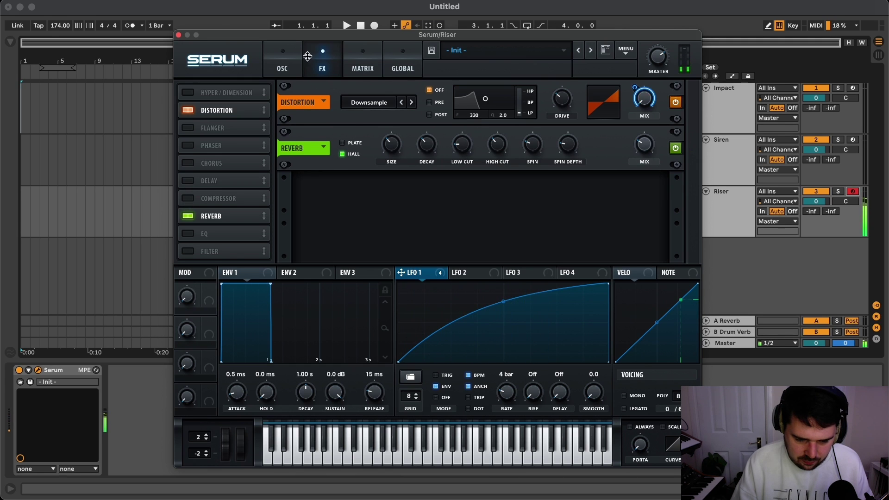
Increase the Chaos 1 modulation amount on oscillator A's volume in the matrix
click(283, 59)
click(366, 59)
drag(319, 129, 327, 127)
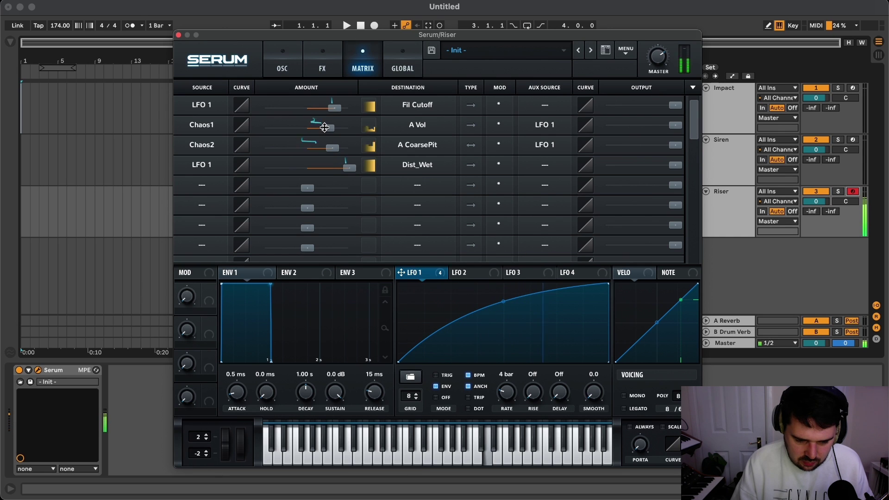
Enable the delay effect and narrow its filter to a width of 1.6 at about 852 Hz
click(315, 58)
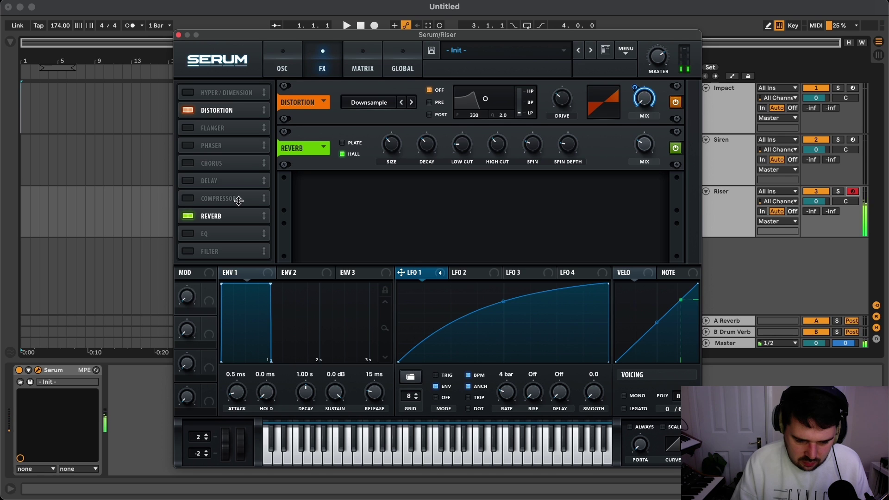
click(188, 181)
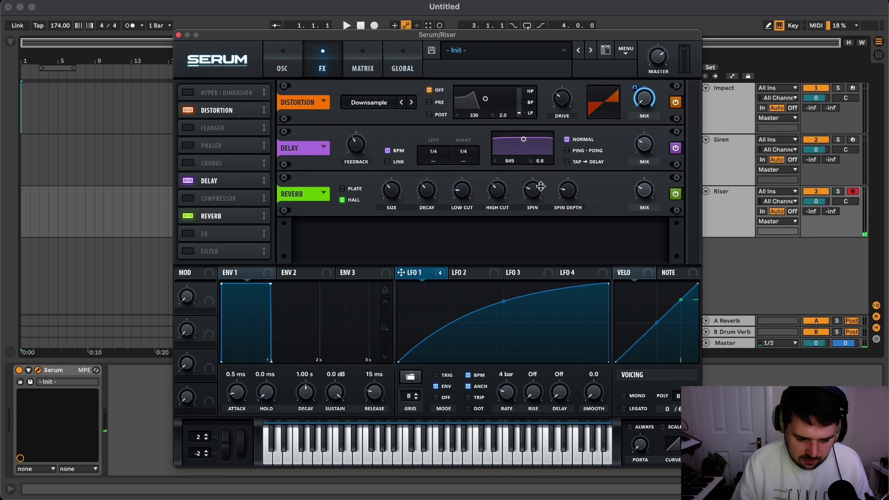
drag(519, 139, 524, 151)
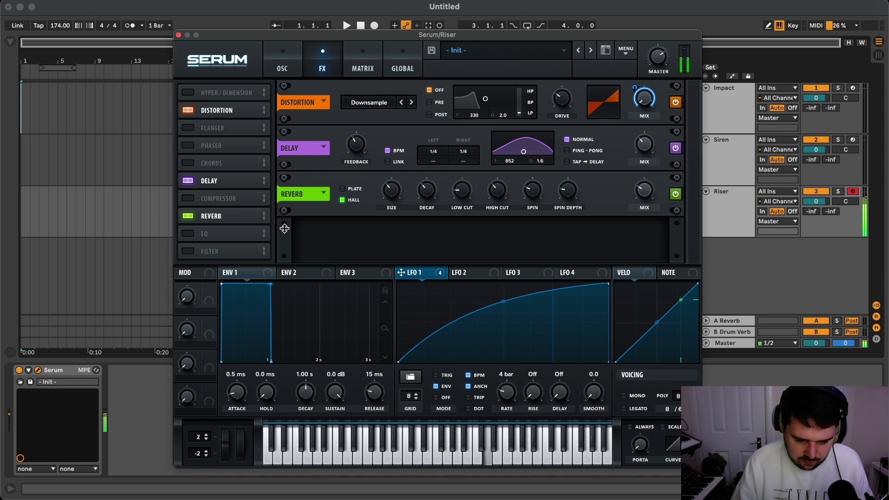
Enable the Hyper/Dimension effect with a Dimension mix of about 16%, lower the Dimension size and add the filter effect
click(188, 93)
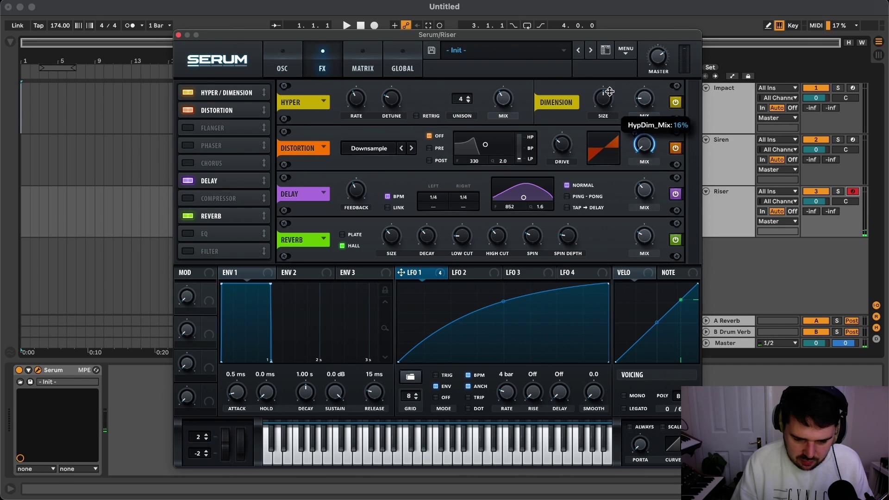
drag(603, 98, 597, 132)
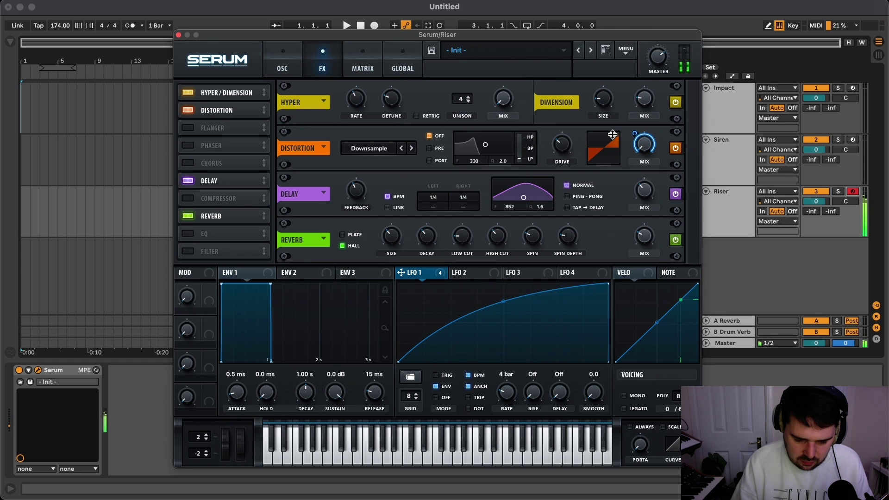
click(188, 251)
scroll(688, 160, down, 2)
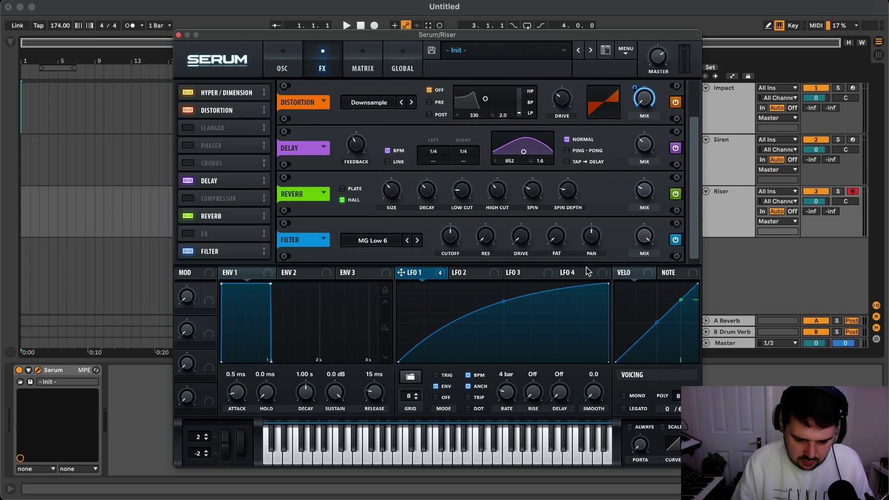
Reshape LFO 1 to peak earlier with a curved drop at the end, and modulate the effects filter cutoff with it from 29 Hz
drag(609, 287, 580, 284)
drag(594, 323, 583, 335)
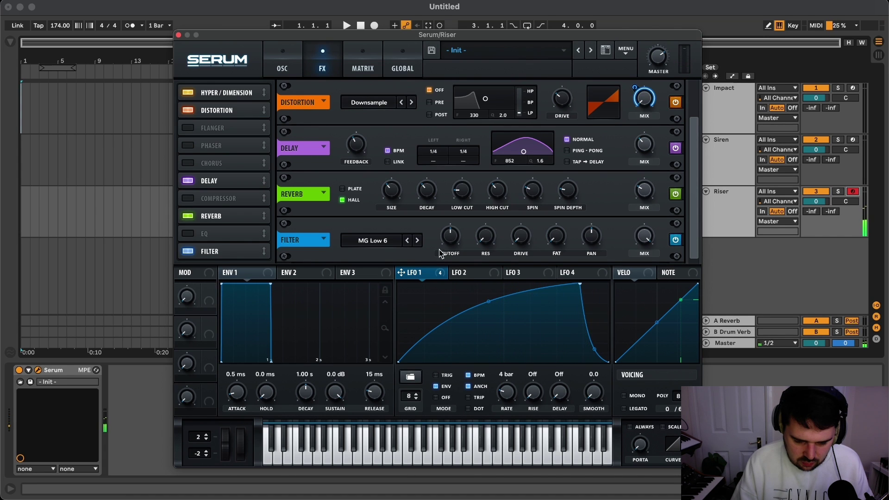
drag(401, 272, 450, 254)
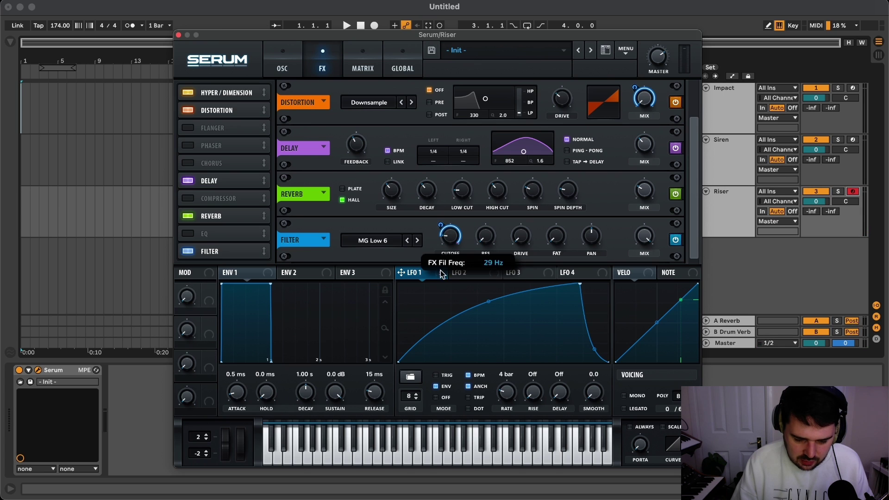
Move the filter ahead of the delay in the effects chain and raise its resonance and drive slightly
drag(212, 253, 211, 180)
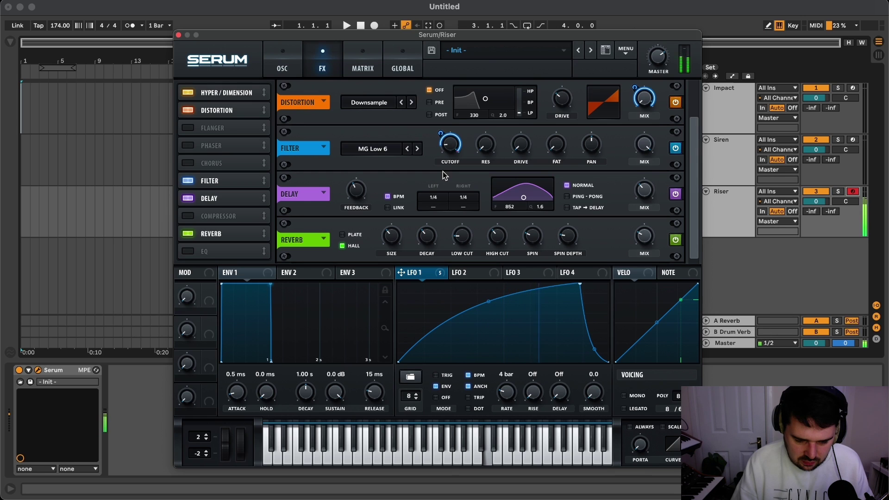
mouse_move(440, 139)
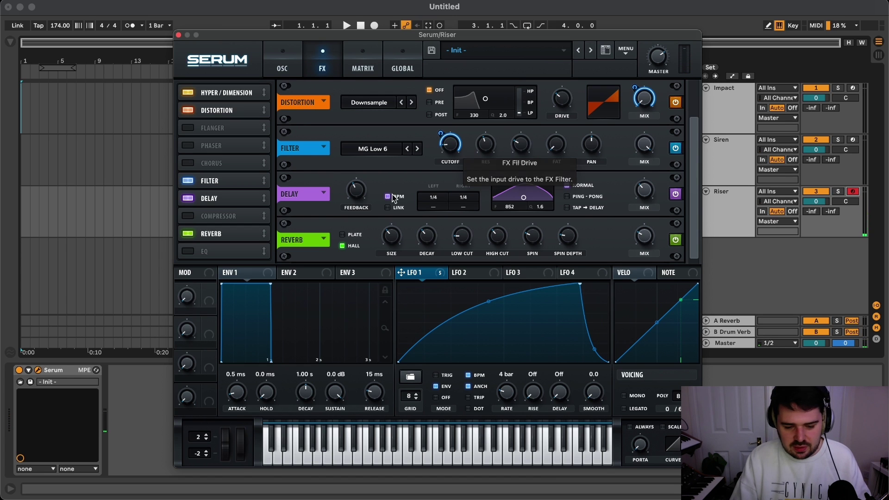
Review the riser's oscillator and noise settings and the global chaos settings
click(282, 52)
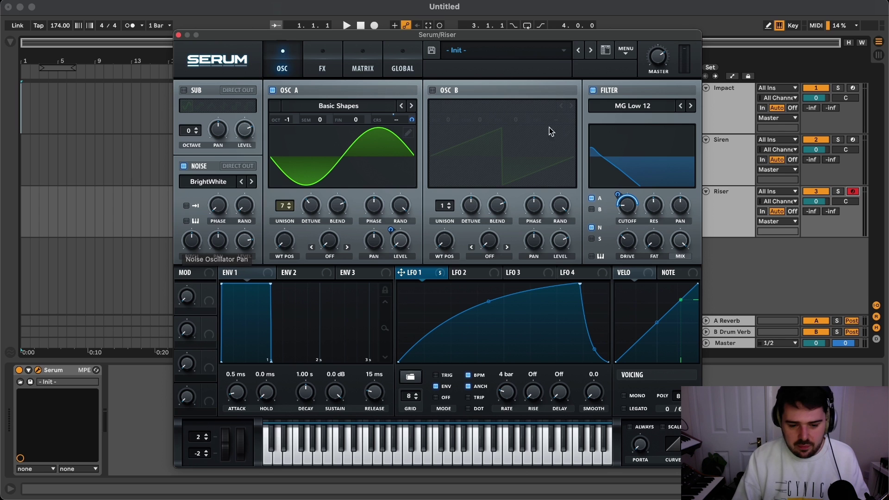
click(414, 55)
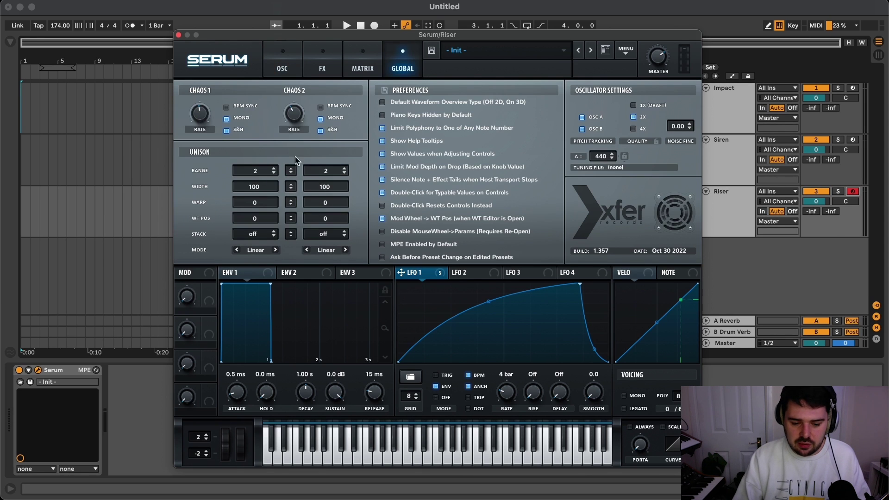
click(299, 58)
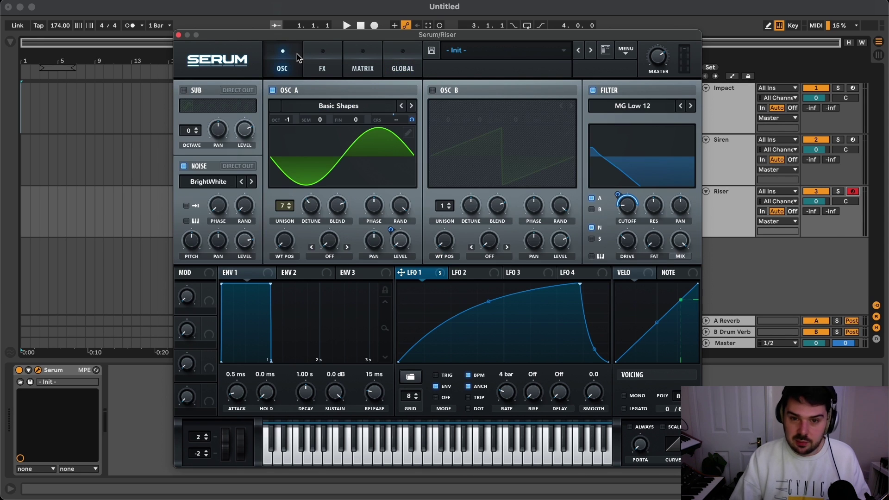